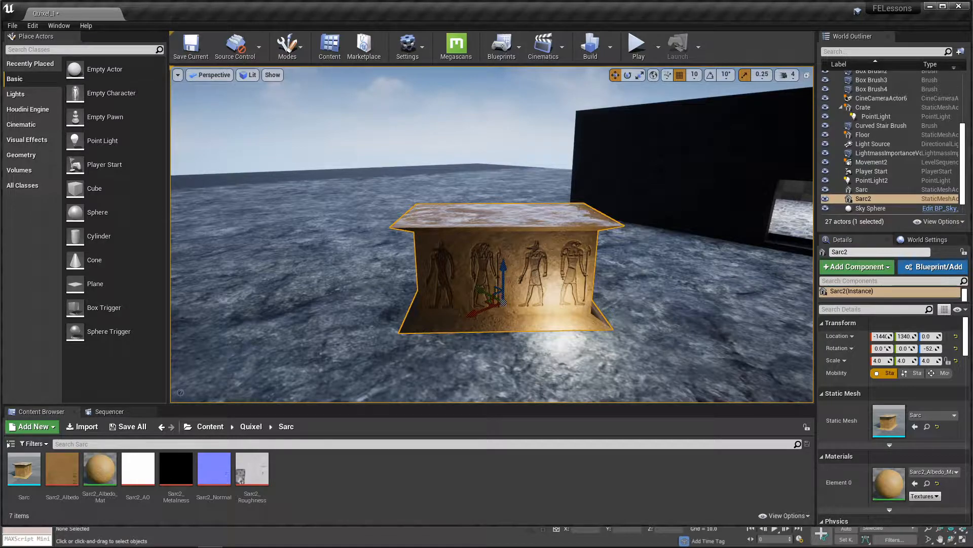
Delete the selected Sarc2 actor from the level and go back to the Quixel content folder.
{"action": "key", "text": "Delete"}
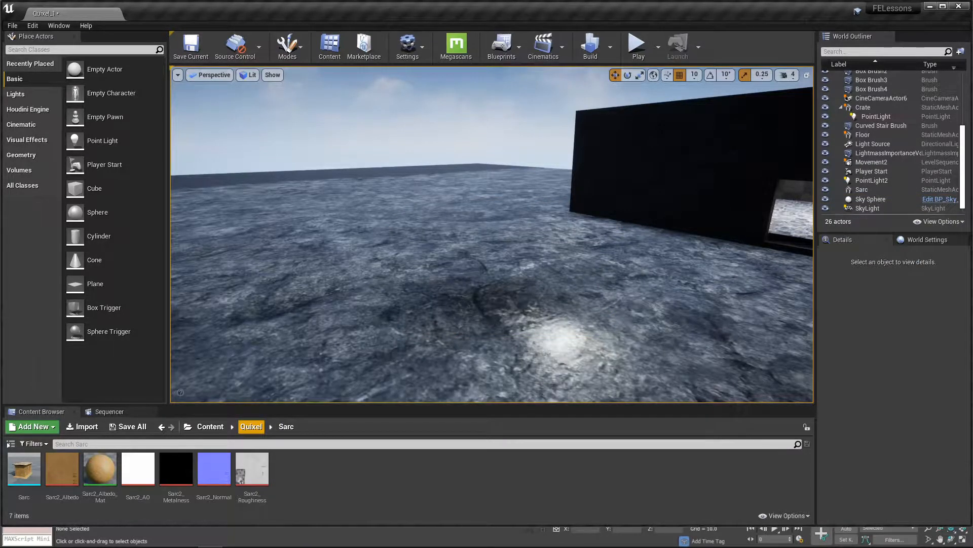
{"action": "left_click", "coordinate": [251, 425]}
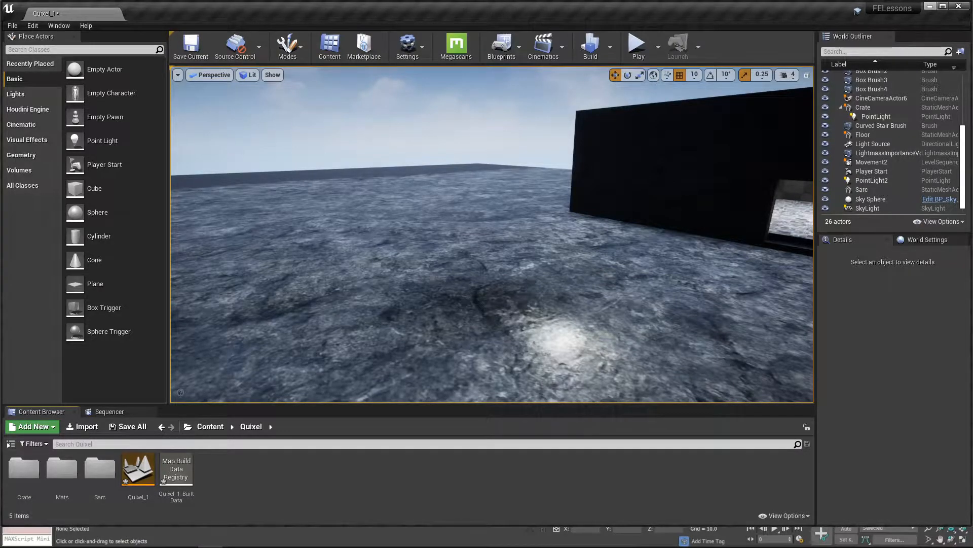
Switch to 3ds Max and draw a box about 65 long and 42 high in the maximized perspective view.
{"action": "left_click", "coordinate": [929, 6]}
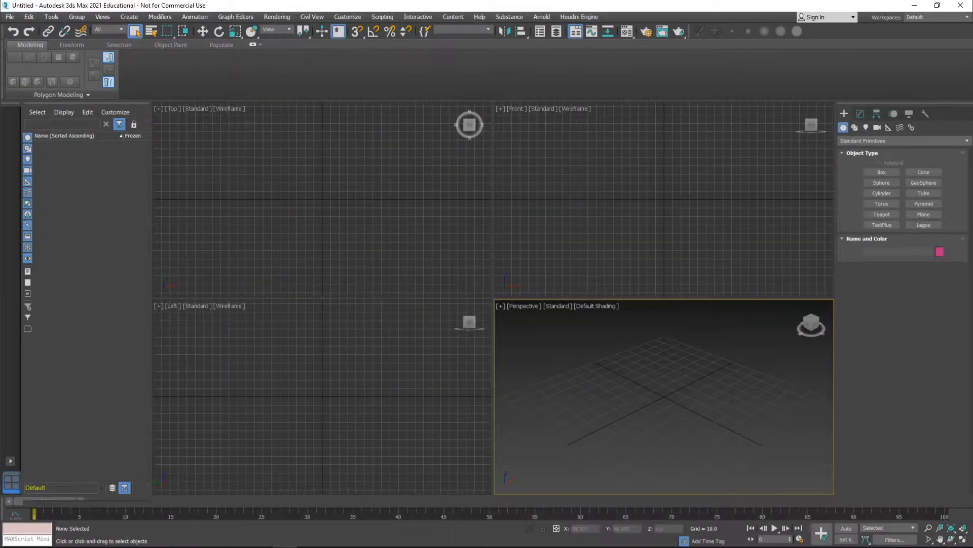
{"action": "key", "text": "alt+w"}
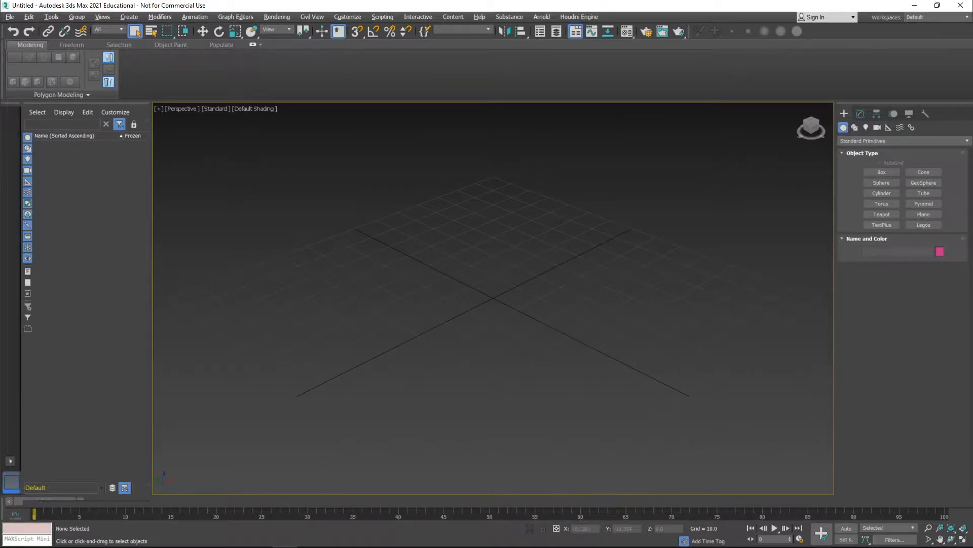
{"action": "left_click", "coordinate": [881, 172]}
{"action": "left_click_drag", "start_coordinate": [292, 316], "coordinate": [681, 274]}
{"action": "left_click", "coordinate": [583, 135]}
Set the box's length to 40, width to 100 and height to 40.
{"action": "double_click", "coordinate": [916, 317]}
{"action": "key", "text": "Tab"}
{"action": "type", "text": "100"}
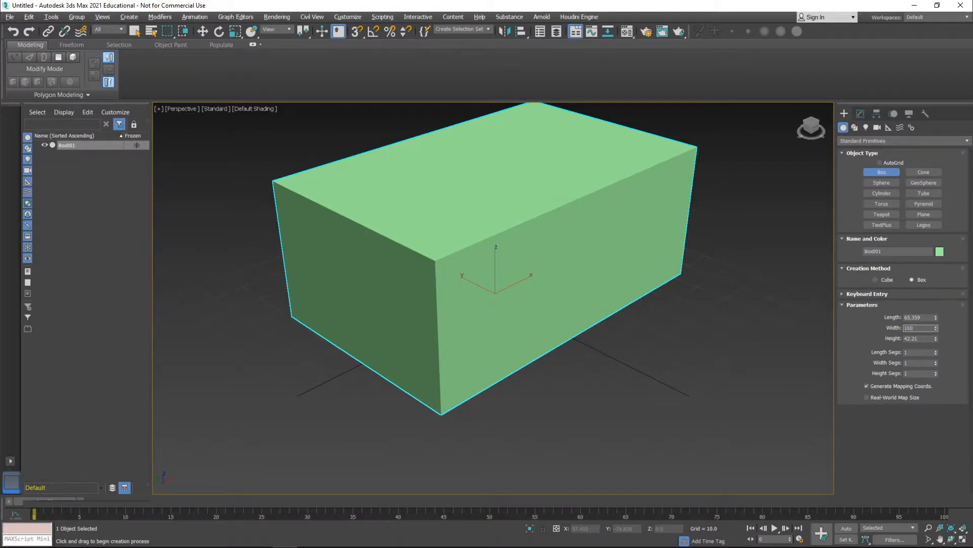
{"action": "key", "text": "shift+Tab"}
{"action": "type", "text": "4"}
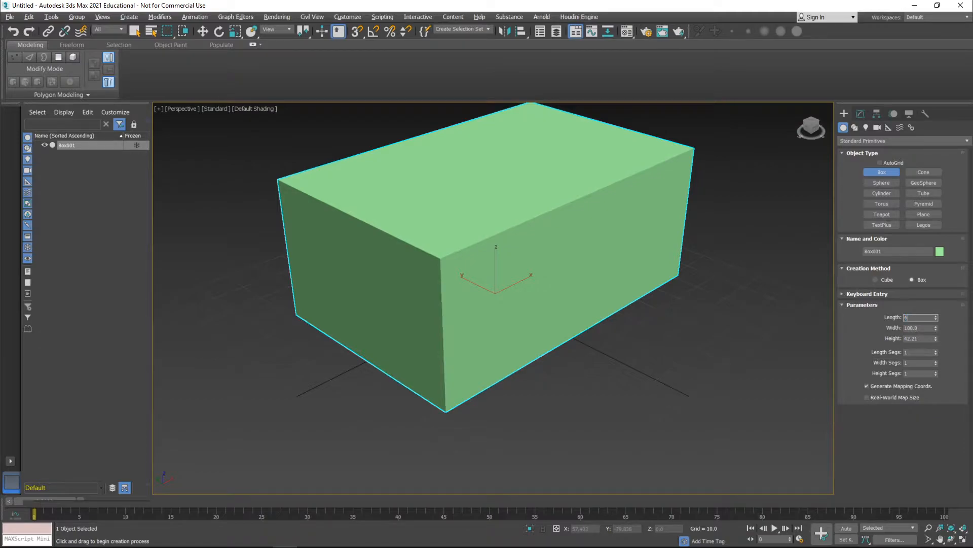
{"action": "type", "text": "0"}
{"action": "key", "text": "Tab"}
{"action": "key", "text": "Tab"}
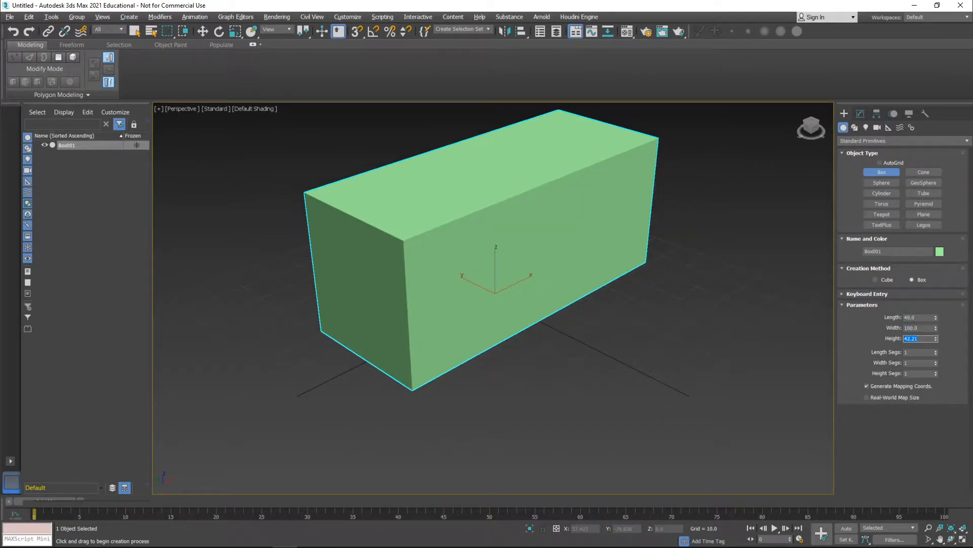
{"action": "type", "text": "40"}
{"action": "key", "text": "Tab"}
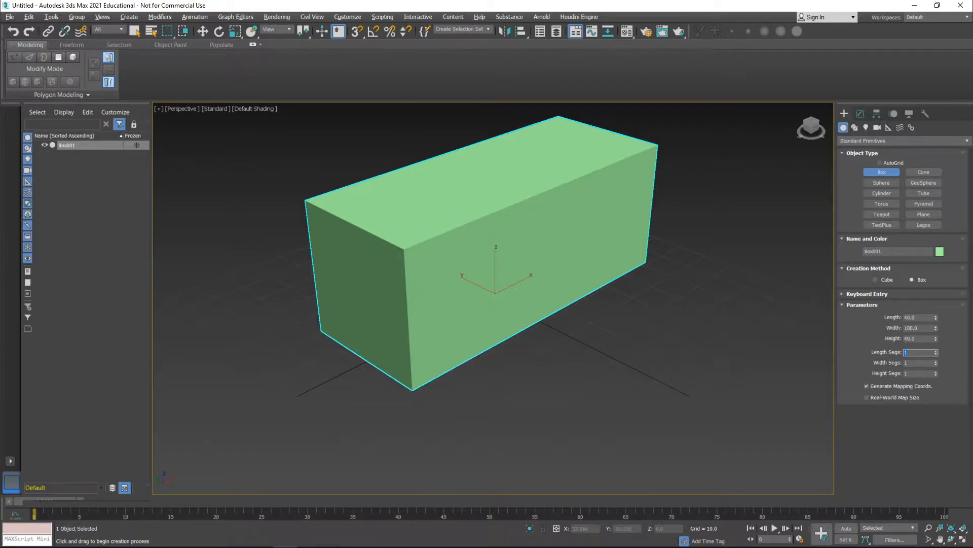
Show edged faces in the perspective view and add an Edit Poly modifier to the box.
{"action": "middle_click_drag", "start_coordinate": [710, 334], "coordinate": [688, 341], "text": "alt"}
{"action": "key", "text": "F4"}
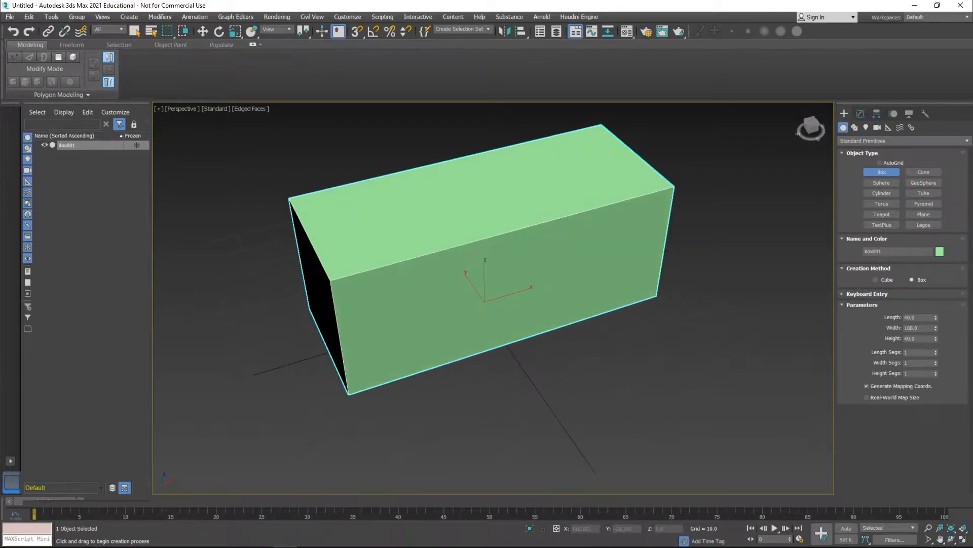
{"action": "left_click", "coordinate": [861, 114]}
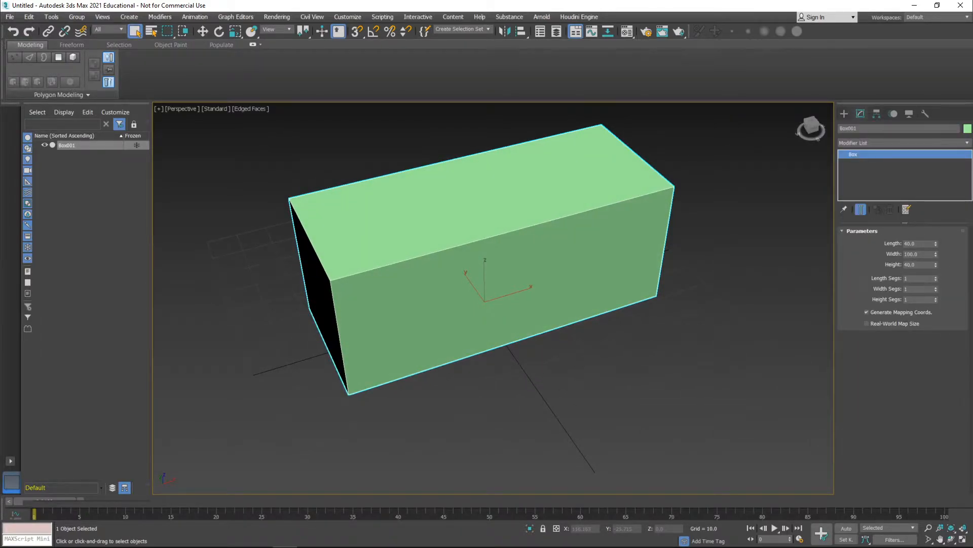
{"action": "left_click", "coordinate": [904, 143]}
{"action": "key", "text": "e"}
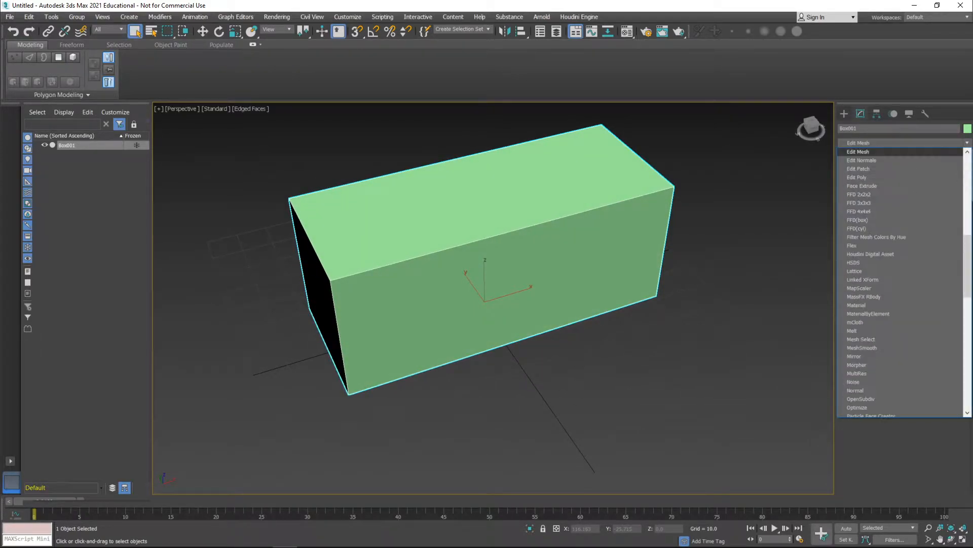
{"action": "left_click", "coordinate": [868, 178]}
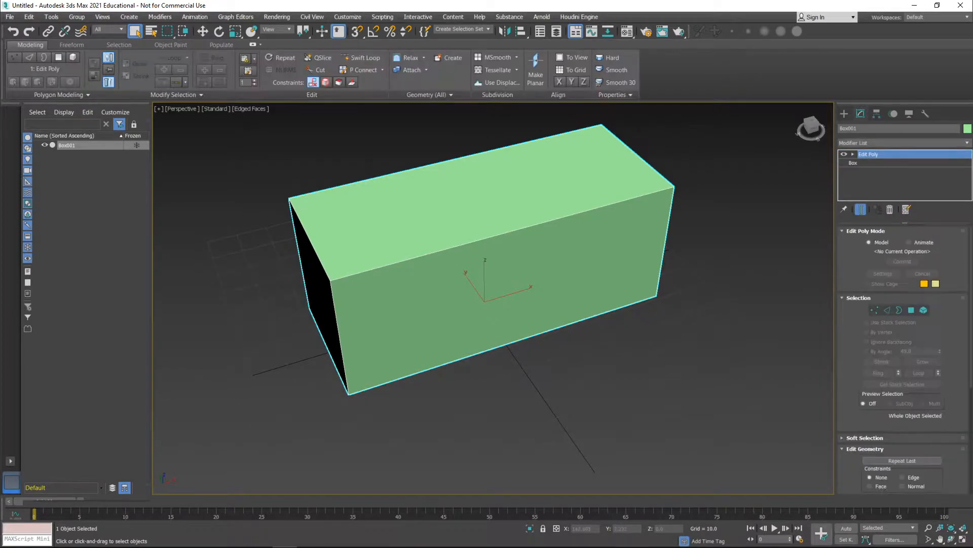
Bevel the box's top and bottom polygons together with a height of 10 and an outline of 10.
{"action": "left_click", "coordinate": [912, 310]}
{"action": "left_click", "coordinate": [506, 199]}
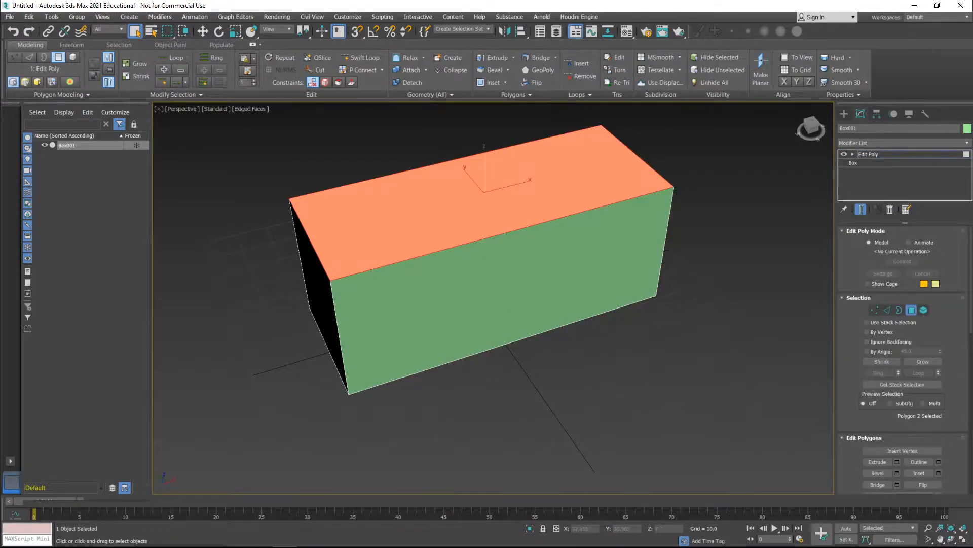
{"action": "middle_click_drag", "start_coordinate": [502, 284], "coordinate": [489, 160], "text": "alt"}
{"action": "left_click", "coordinate": [472, 304], "text": "ctrl"}
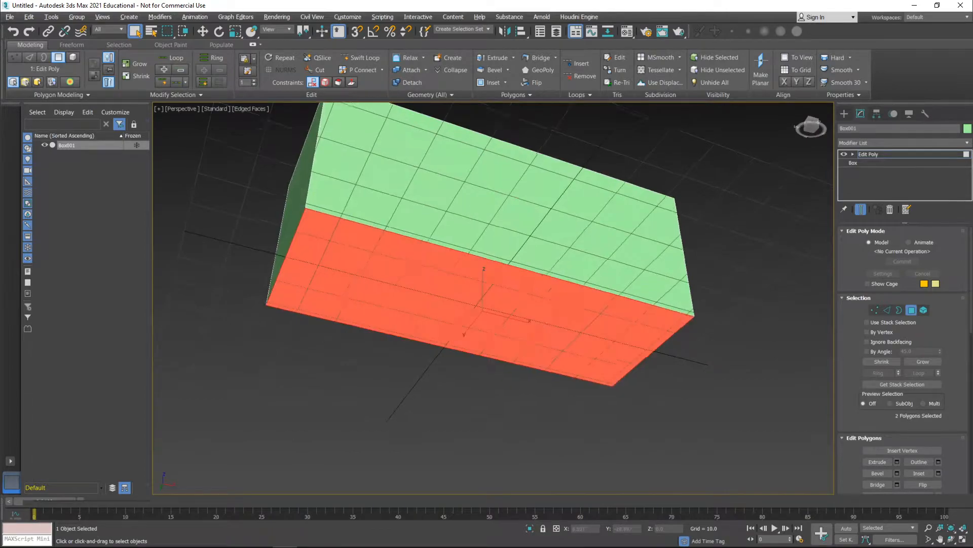
{"action": "middle_click_drag", "start_coordinate": [471, 304], "coordinate": [499, 423], "text": "alt"}
{"action": "scroll", "coordinate": [491, 253], "scroll_direction": "down", "scroll_amount": 3}
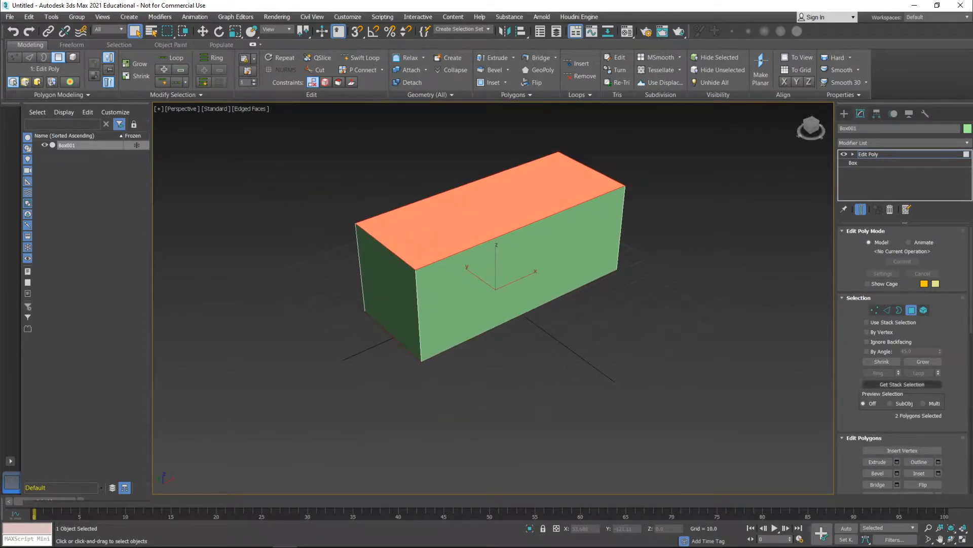
{"action": "left_click", "coordinate": [897, 473]}
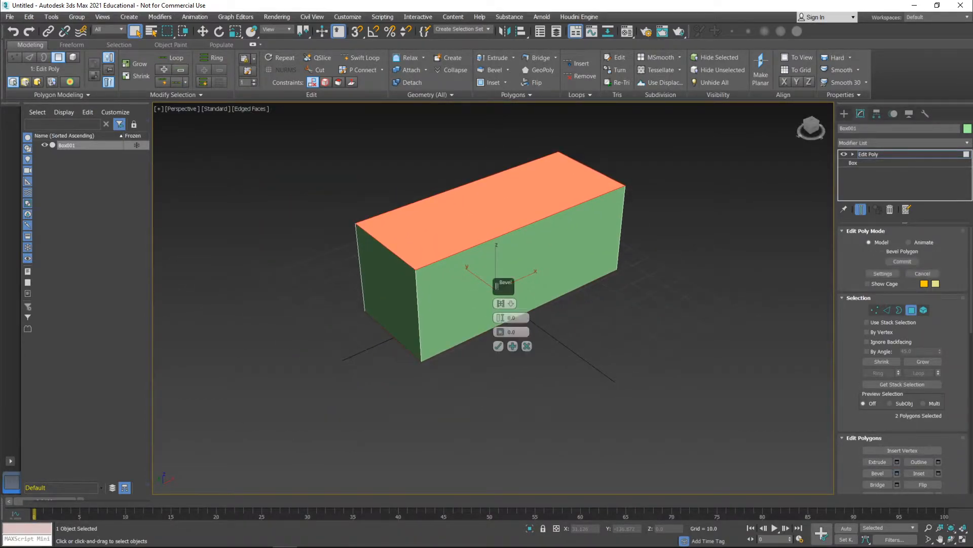
{"action": "double_click", "coordinate": [511, 318]}
{"action": "type", "text": "10"}
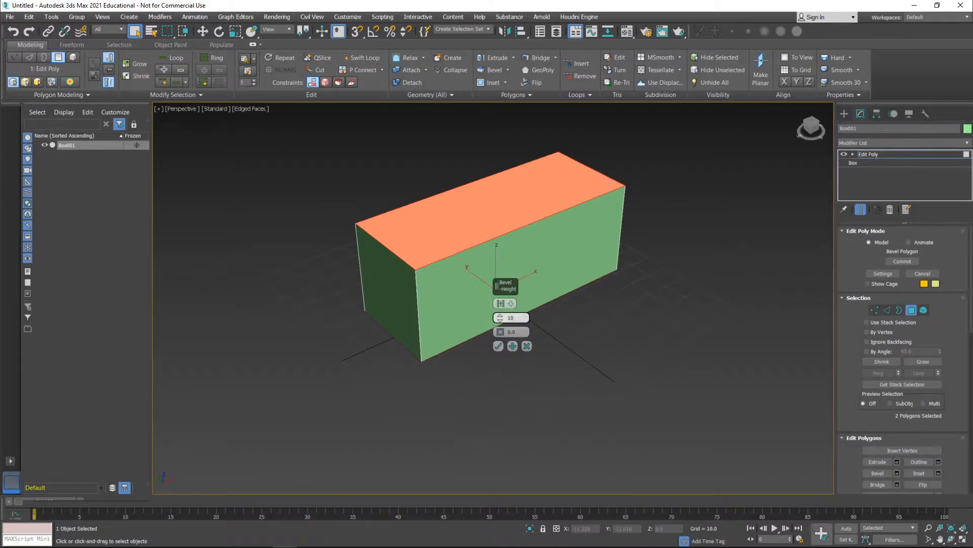
{"action": "key", "text": "Return"}
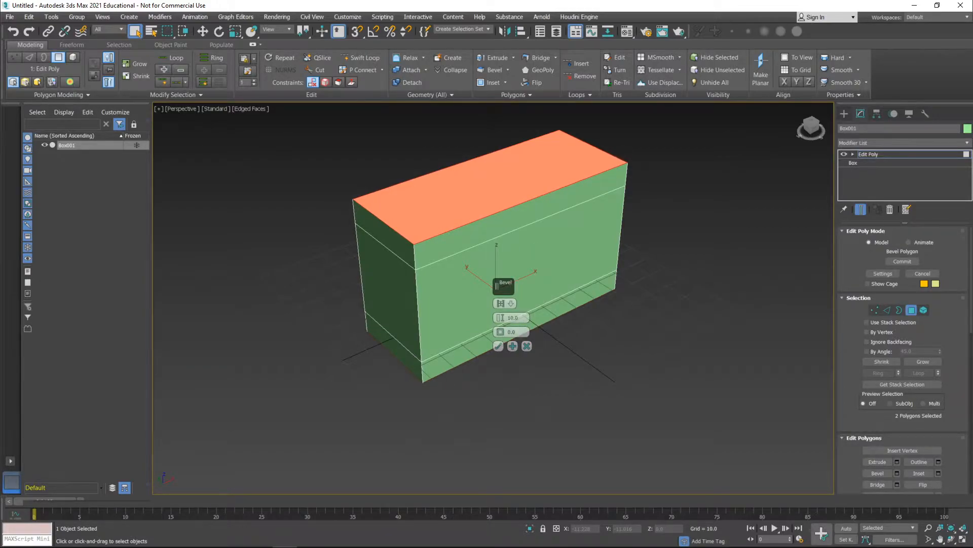
{"action": "double_click", "coordinate": [512, 332]}
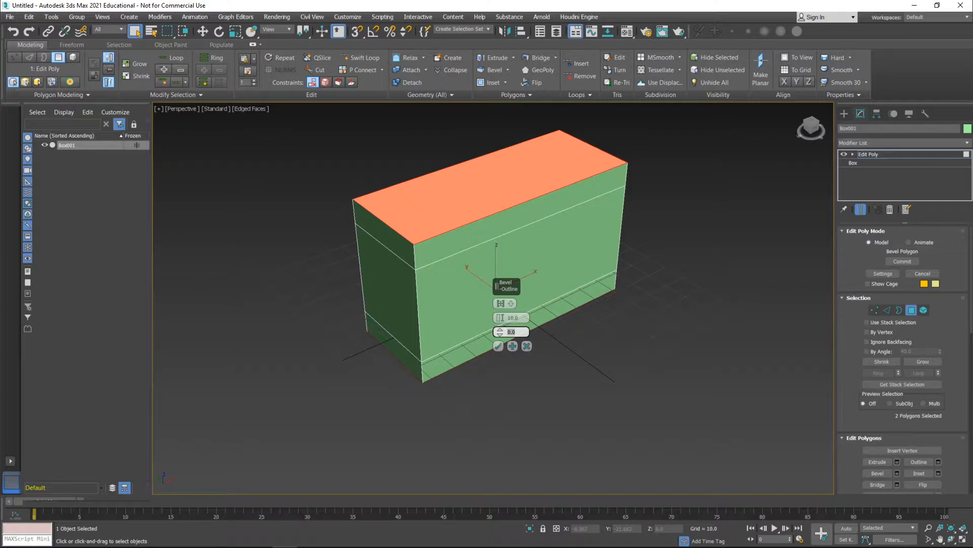
{"action": "type", "text": "10"}
{"action": "key", "text": "Return"}
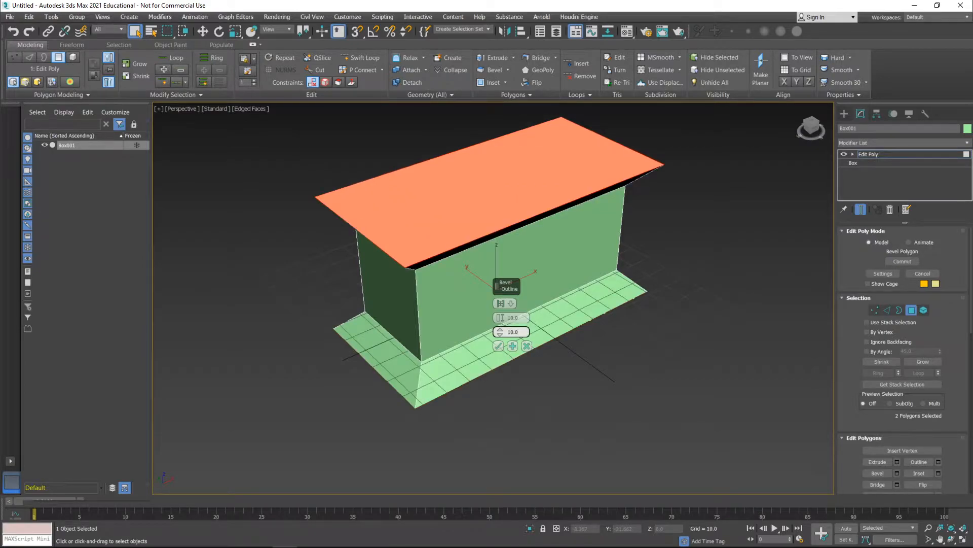
{"action": "left_click", "coordinate": [498, 346]}
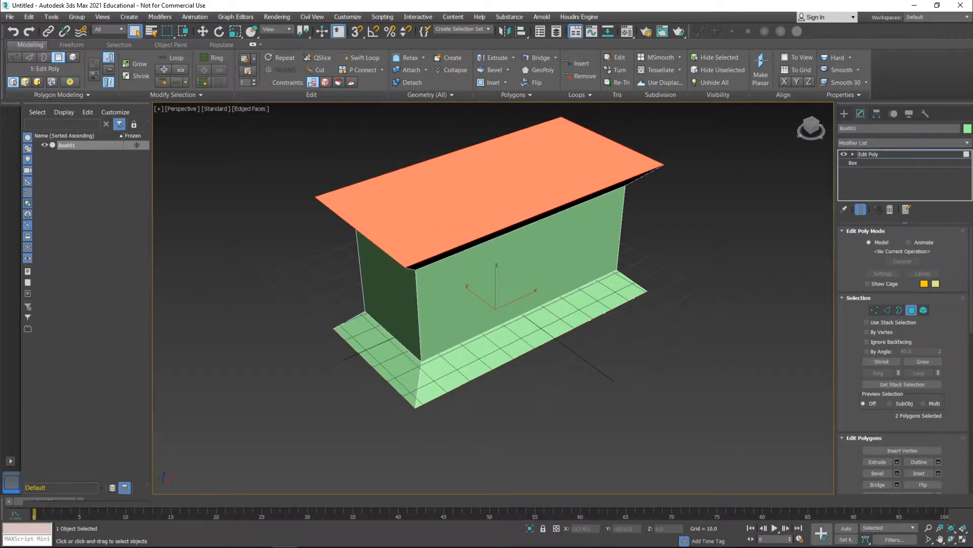
Leave polygon editing and position the whole model at X 0, Y 0 and Z 10.
{"action": "key", "text": "4"}
{"action": "key", "text": "w"}
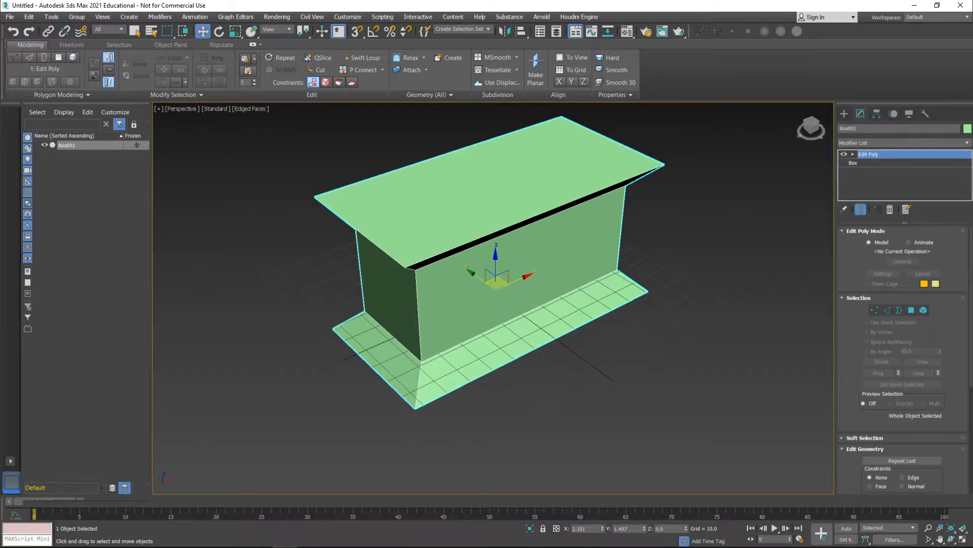
{"action": "right_click", "coordinate": [602, 528]}
{"action": "right_click", "coordinate": [644, 528]}
{"action": "middle_click_drag", "start_coordinate": [507, 309], "coordinate": [487, 241], "text": "alt"}
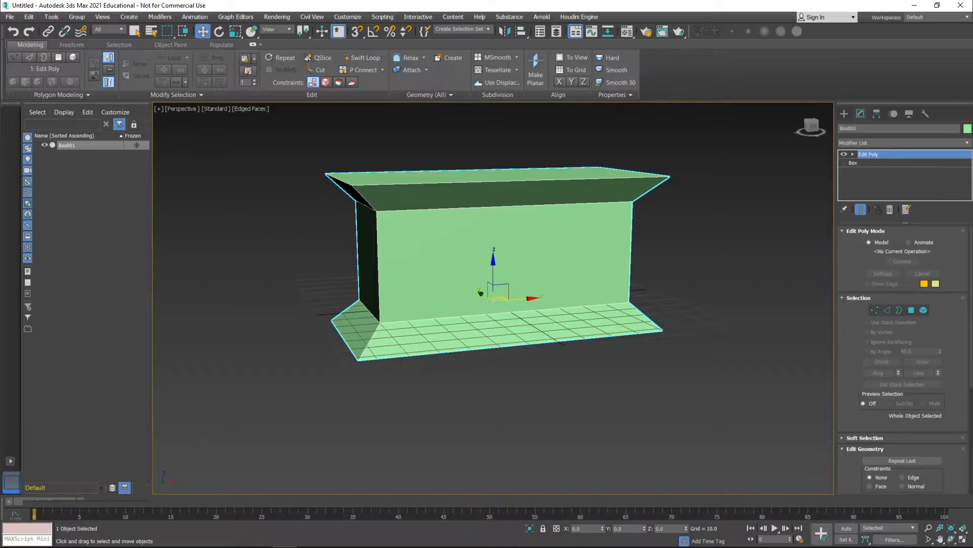
{"action": "double_click", "coordinate": [666, 529]}
{"action": "type", "text": "10"}
{"action": "key", "text": "Return"}
{"action": "mouse_move", "coordinate": [487, 243]}
{"action": "middle_mouse_down", "text": "alt"}
{"action": "mouse_move", "coordinate": [499, 195]}
{"action": "mouse_move", "coordinate": [482, 268]}
{"action": "mouse_move", "coordinate": [487, 243]}
{"action": "middle_mouse_up", "text": "alt"}
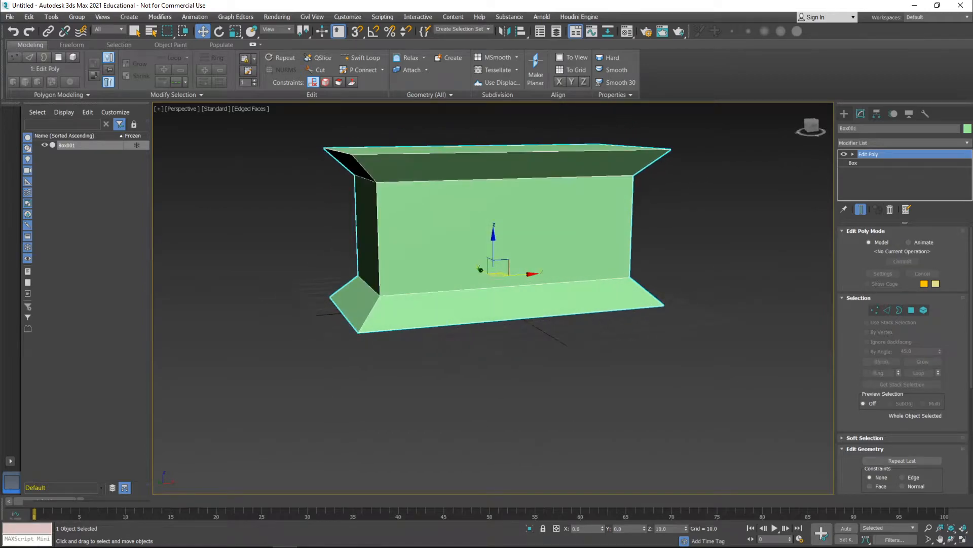
Move only the model's pivot point to Z 0, then leave pivot editing.
{"action": "left_click", "coordinate": [877, 113]}
{"action": "left_click", "coordinate": [903, 179]}
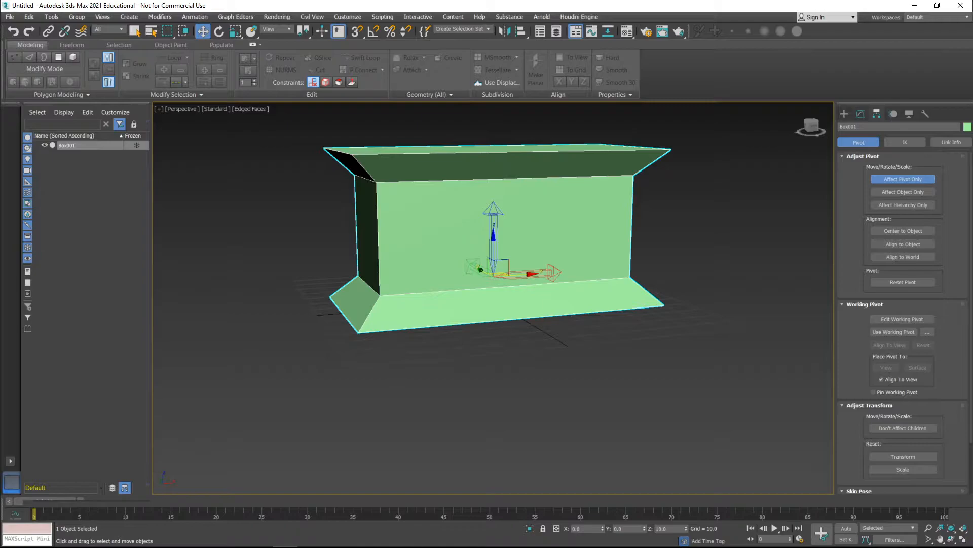
{"action": "right_click", "coordinate": [686, 528]}
{"action": "middle_click_drag", "start_coordinate": [492, 299], "coordinate": [517, 312], "text": "alt"}
{"action": "left_click", "coordinate": [903, 179]}
{"action": "middle_click_drag", "start_coordinate": [507, 274], "coordinate": [480, 290], "text": "alt"}
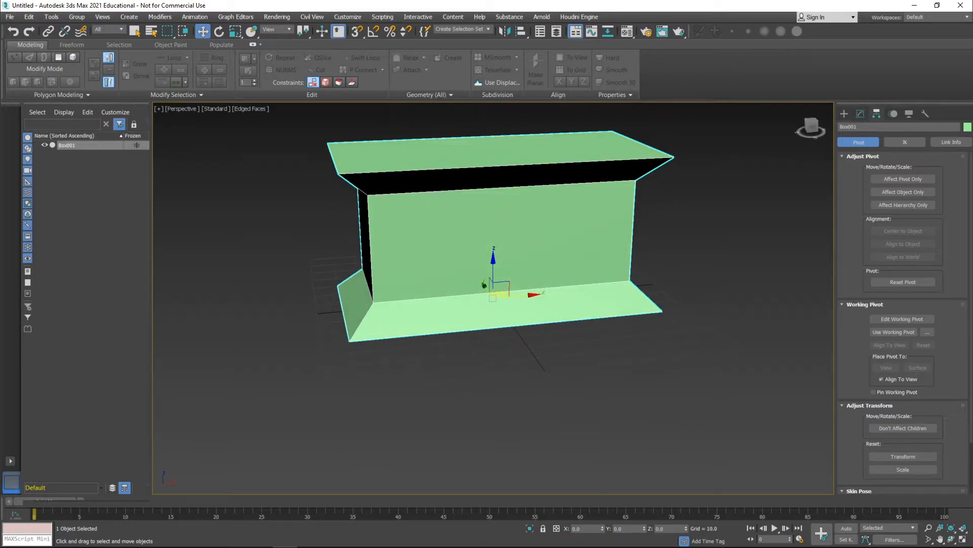
Add an Unwrap UVW modifier above the model's Edit Poly modifier.
{"action": "left_click", "coordinate": [860, 114]}
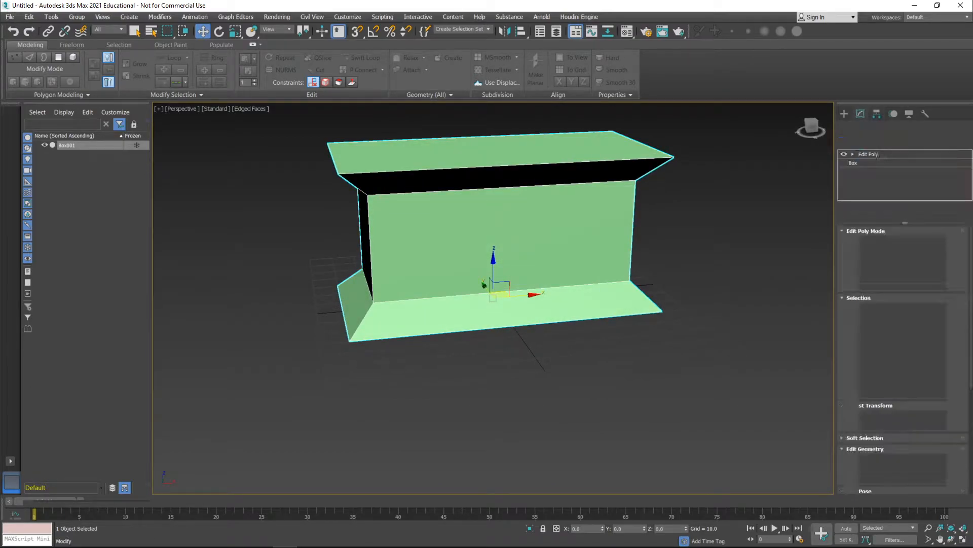
{"action": "left_click", "coordinate": [902, 143]}
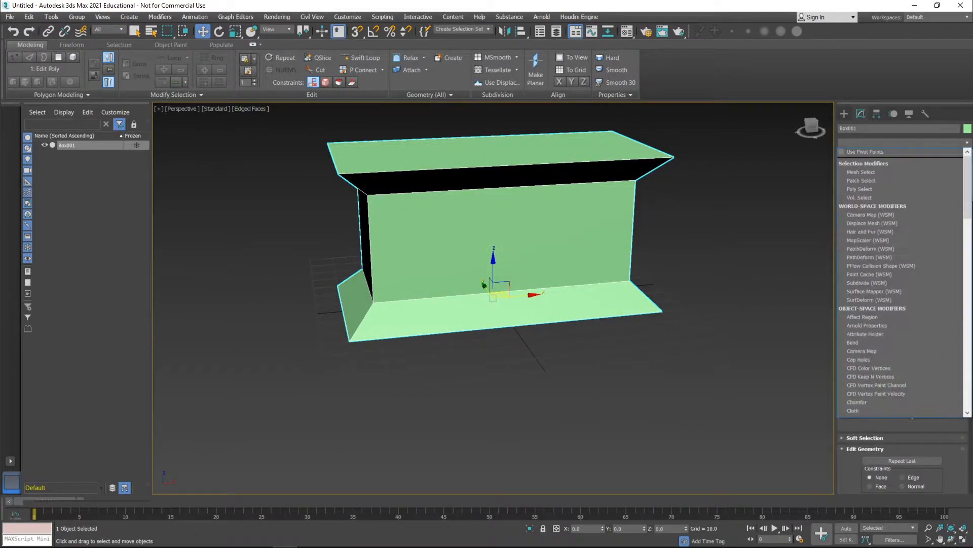
{"action": "key", "text": "u"}
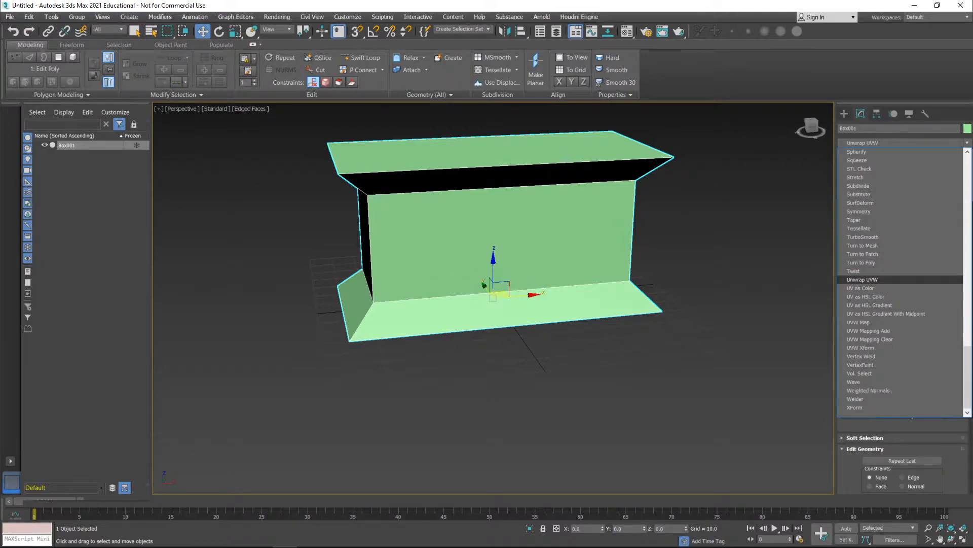
{"action": "key", "text": "Return"}
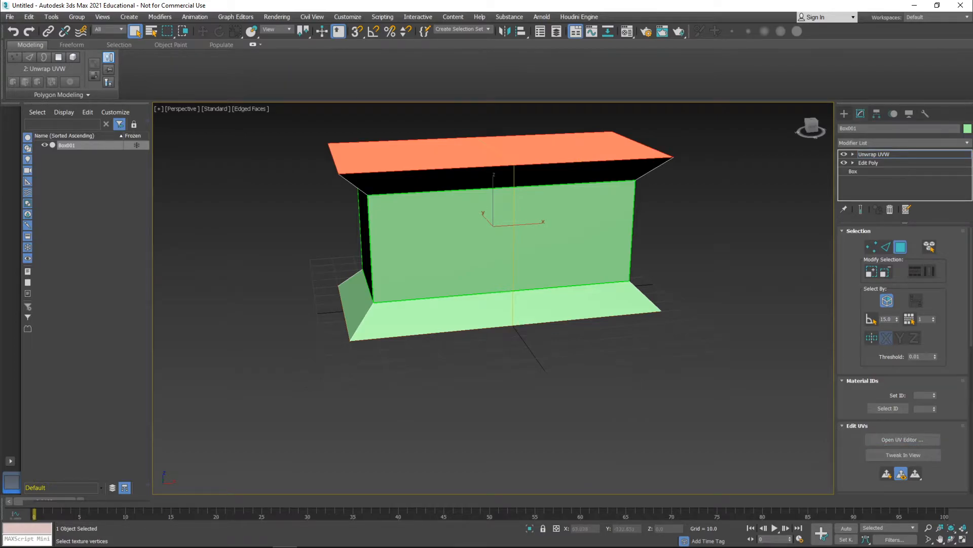
Open the UV editor in polygon mode, widen and reposition its window, and clear the face selection.
{"action": "left_click_drag", "start_coordinate": [634, 165], "coordinate": [338, 164]}
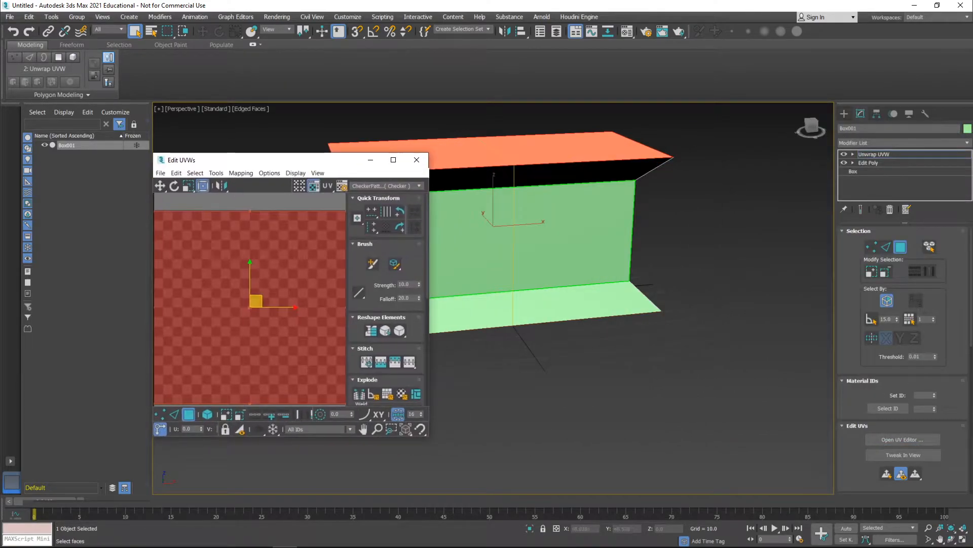
{"action": "left_click_drag", "start_coordinate": [429, 284], "coordinate": [512, 284]}
{"action": "left_click_drag", "start_coordinate": [340, 160], "coordinate": [310, 117]}
{"action": "scroll", "coordinate": [311, 229], "scroll_direction": "down", "scroll_amount": 4}
{"action": "left_click", "coordinate": [175, 466]}
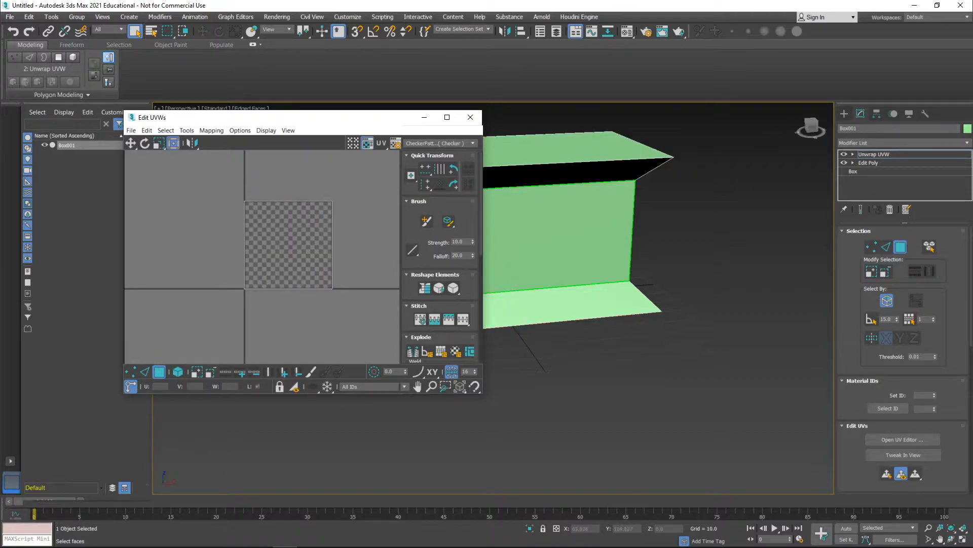
Select all of the model's faces and unwrap them with Flatten Mapping.
{"action": "key", "text": "ctrl+a"}
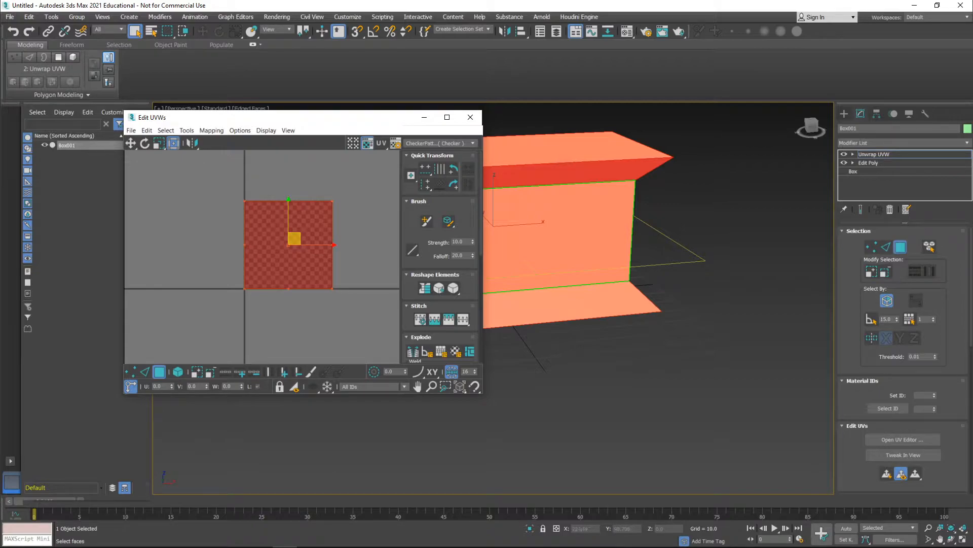
{"action": "middle_click_drag", "start_coordinate": [300, 262], "coordinate": [277, 265]}
{"action": "left_click", "coordinate": [212, 131]}
{"action": "left_click", "coordinate": [223, 141]}
{"action": "left_click", "coordinate": [151, 82]}
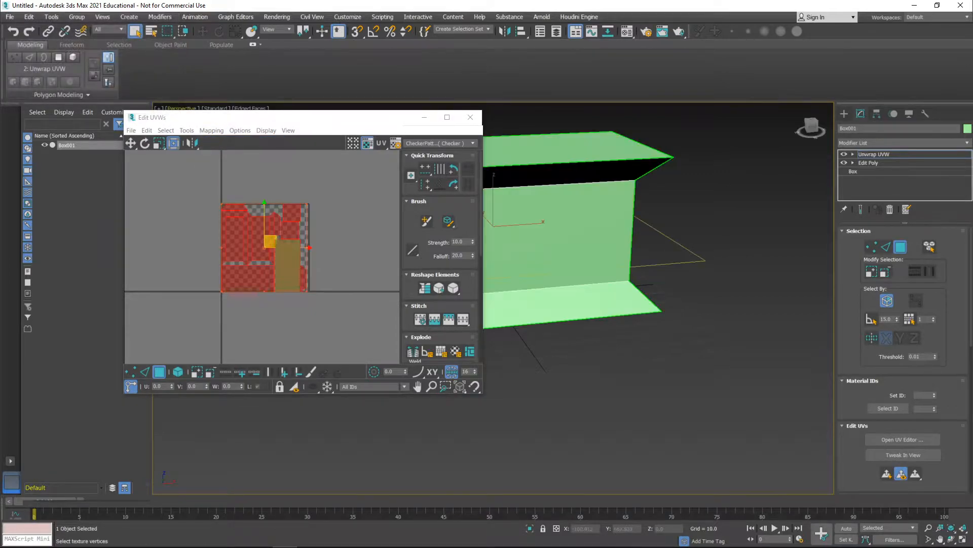
{"action": "left_click_drag", "start_coordinate": [273, 117], "coordinate": [285, 109]}
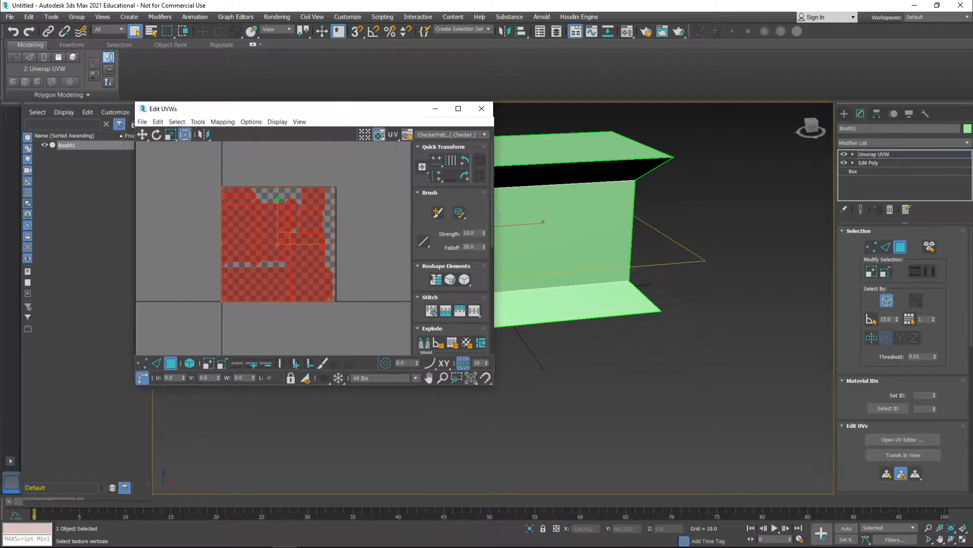
Close the UV editor and collapse the model's whole modifier stack into an Editable Poly.
{"action": "scroll", "coordinate": [284, 218], "scroll_direction": "up", "scroll_amount": 2}
{"action": "middle_click_drag", "start_coordinate": [284, 218], "coordinate": [298, 213]}
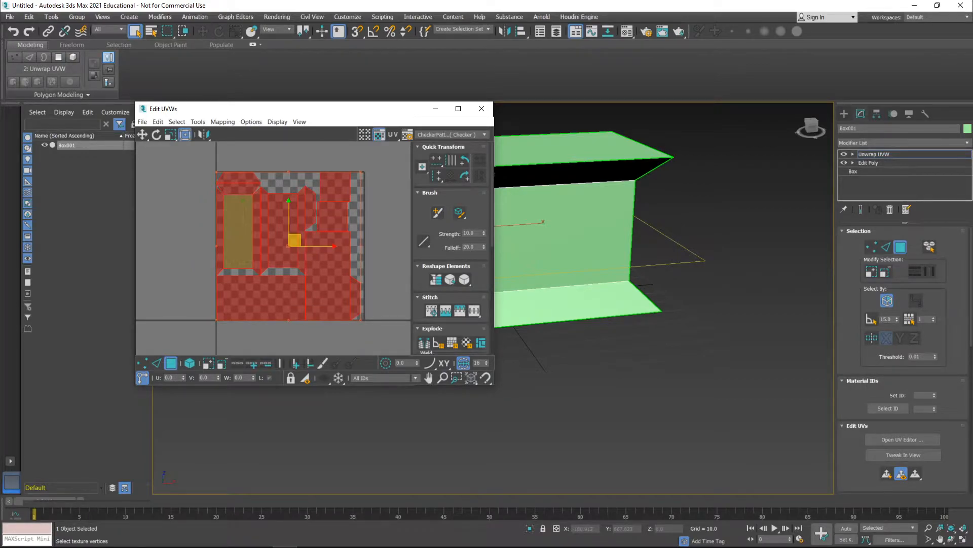
{"action": "middle_click_drag", "start_coordinate": [289, 296], "coordinate": [291, 297]}
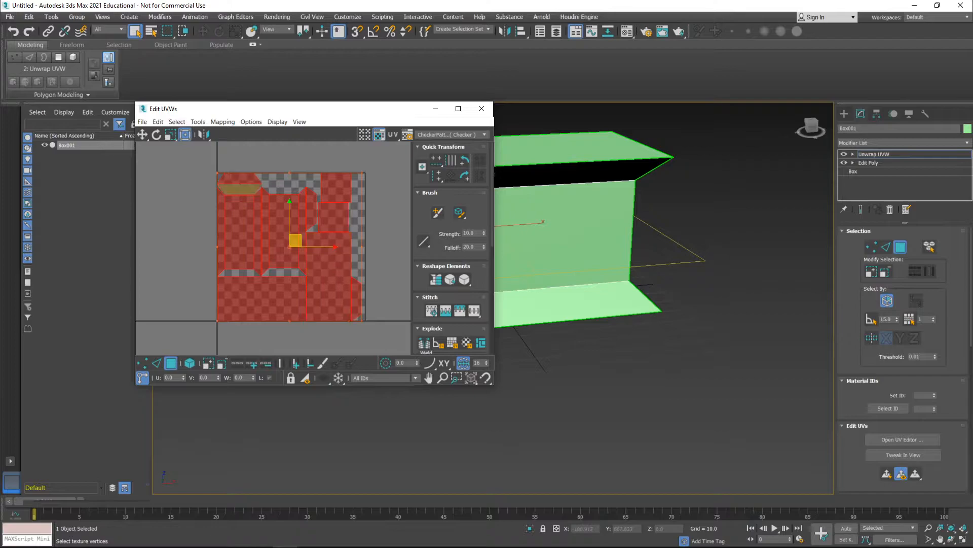
{"action": "scroll", "coordinate": [230, 189], "scroll_direction": "up", "scroll_amount": 3}
{"action": "scroll", "coordinate": [271, 213], "scroll_direction": "down", "scroll_amount": 3}
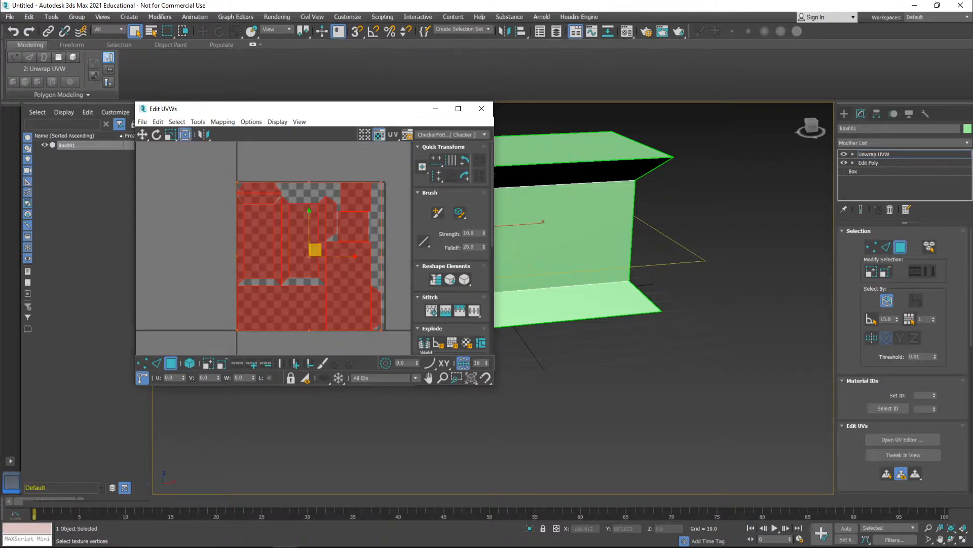
{"action": "left_click", "coordinate": [482, 108]}
{"action": "right_click", "coordinate": [842, 154]}
{"action": "left_click", "coordinate": [872, 244]}
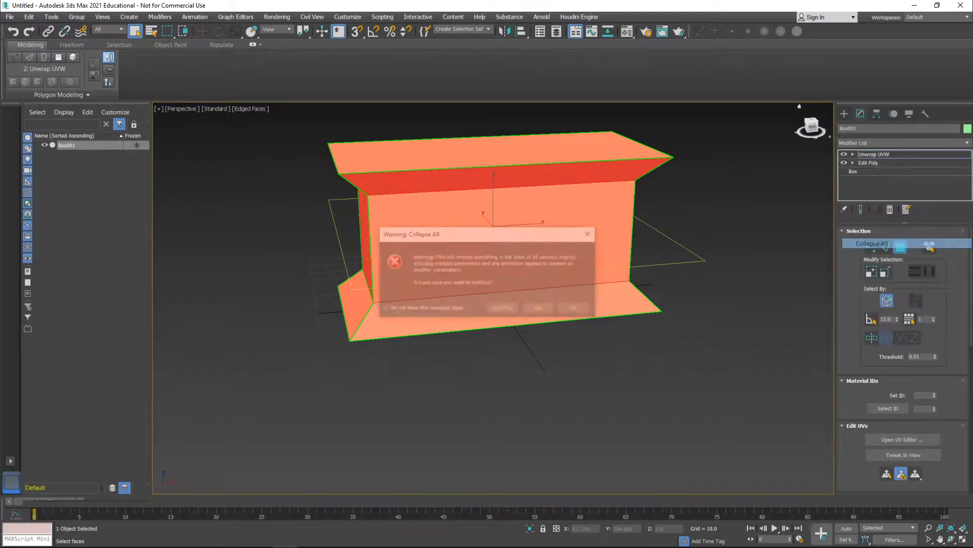
{"action": "left_click", "coordinate": [539, 308]}
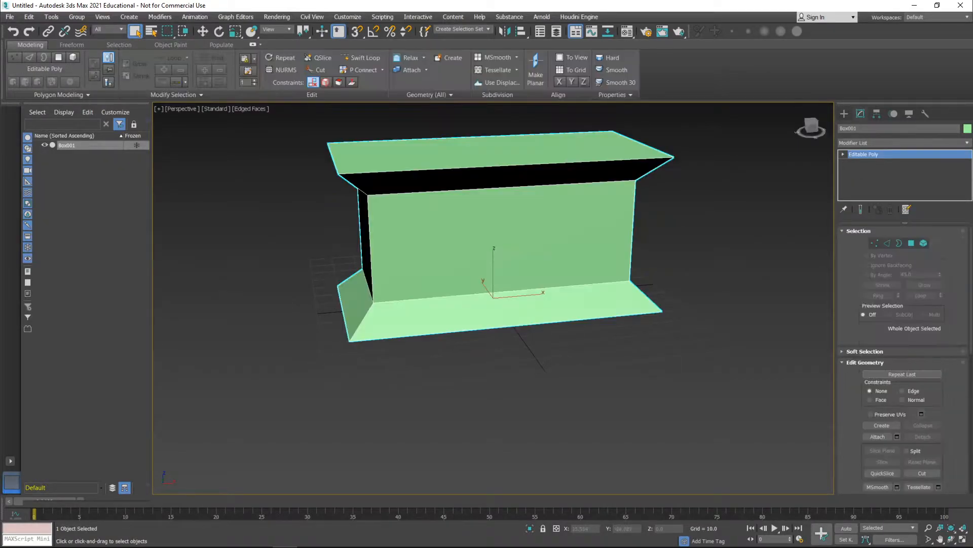
Export the sarcophagus to the Desktop as an FBX file named Sarc, accepting the current FBX export options.
{"action": "middle_click_drag", "start_coordinate": [507, 284], "coordinate": [540, 330], "text": "alt"}
{"action": "middle_click_drag", "start_coordinate": [599, 309], "coordinate": [628, 332]}
{"action": "middle_click_drag", "start_coordinate": [627, 332], "coordinate": [621, 321], "text": "alt"}
{"action": "middle_click_drag", "start_coordinate": [621, 321], "coordinate": [583, 350]}
{"action": "left_click", "coordinate": [10, 17]}
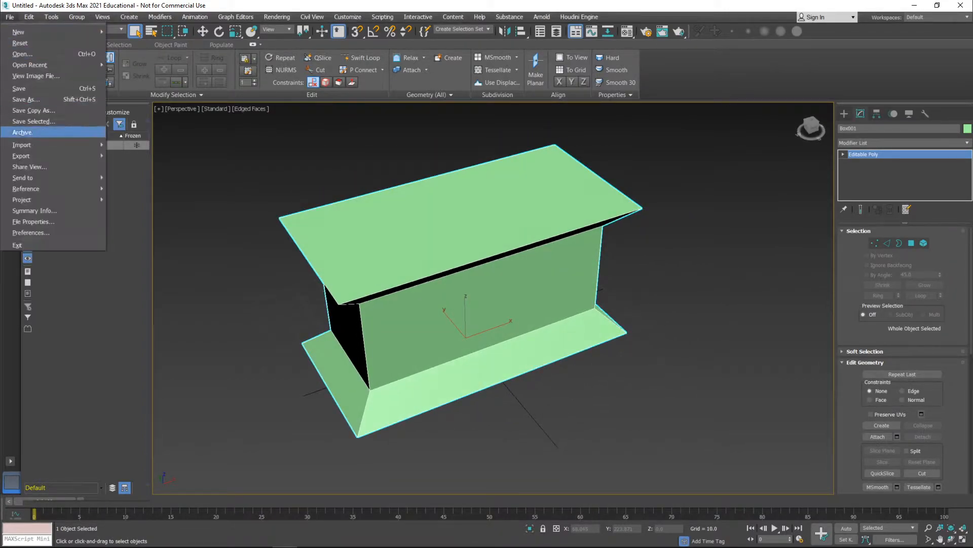
{"action": "mouse_move", "coordinate": [76, 155]}
{"action": "left_click", "coordinate": [133, 155]}
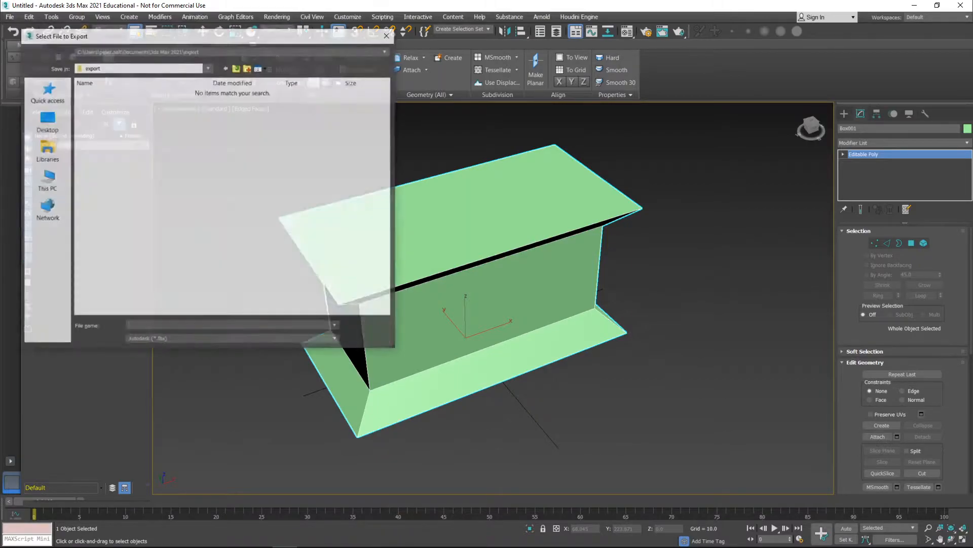
{"action": "left_click", "coordinate": [45, 120]}
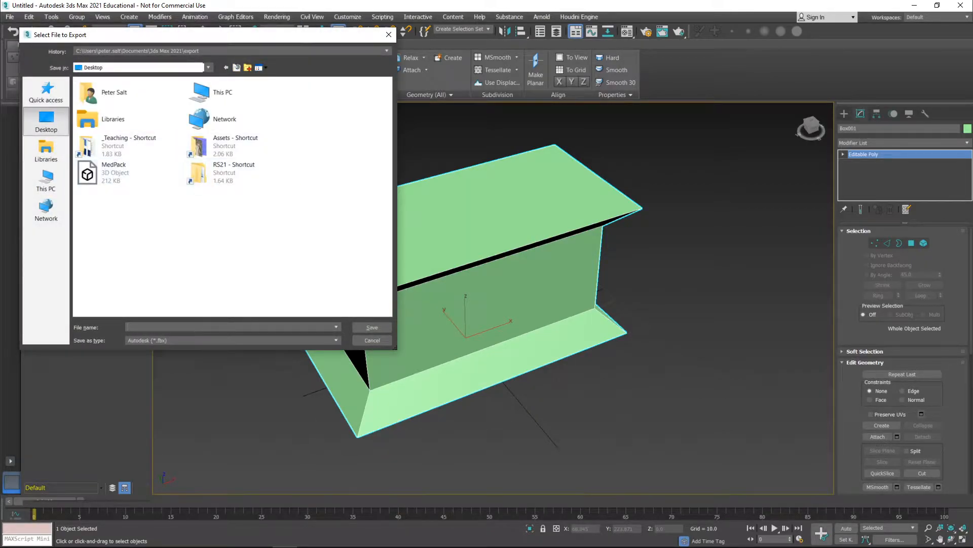
{"action": "type", "text": "Sard"}
{"action": "key", "text": "Return"}
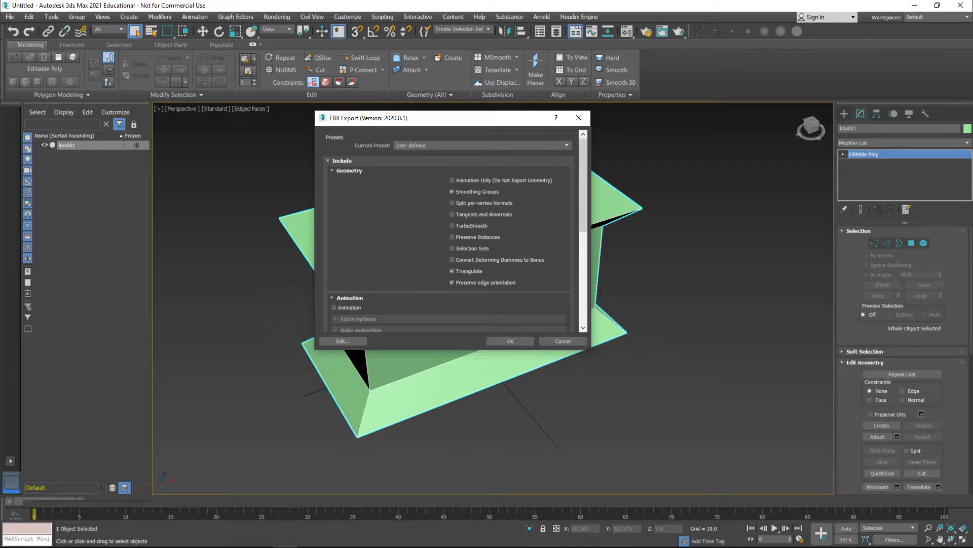
{"action": "left_click", "coordinate": [510, 340]}
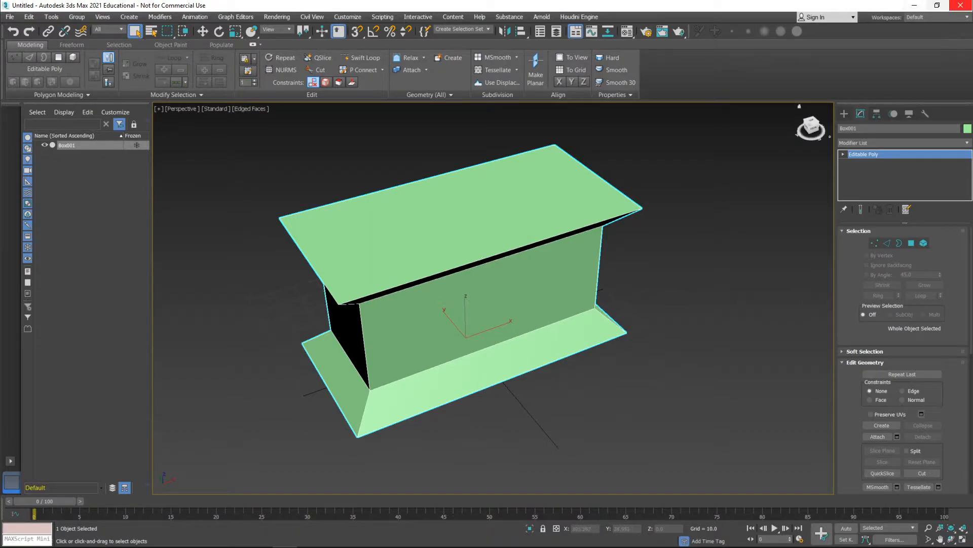
Close 3ds Max and switch to Quixel Mixer.
{"action": "left_click", "coordinate": [960, 5]}
{"action": "left_click", "coordinate": [487, 294]}
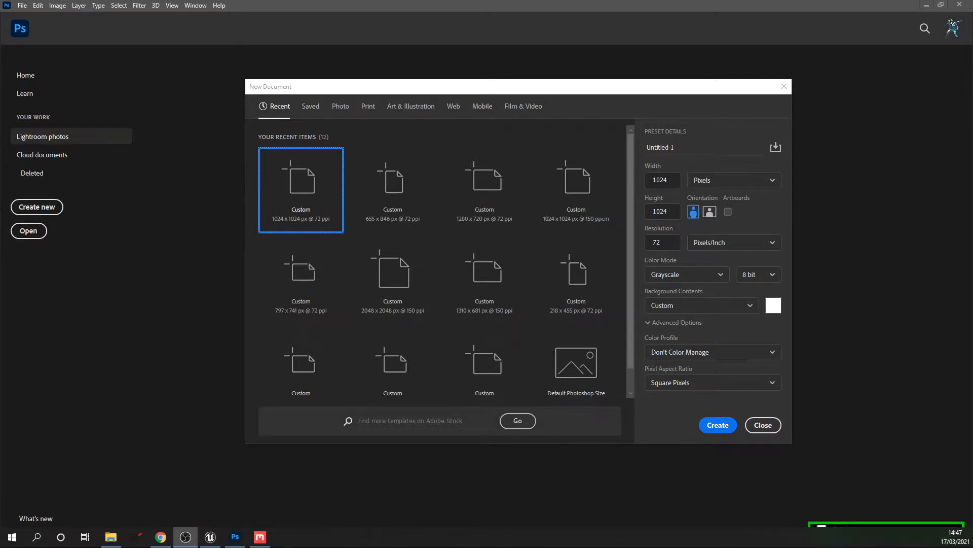
{"action": "left_click", "coordinate": [260, 542]}
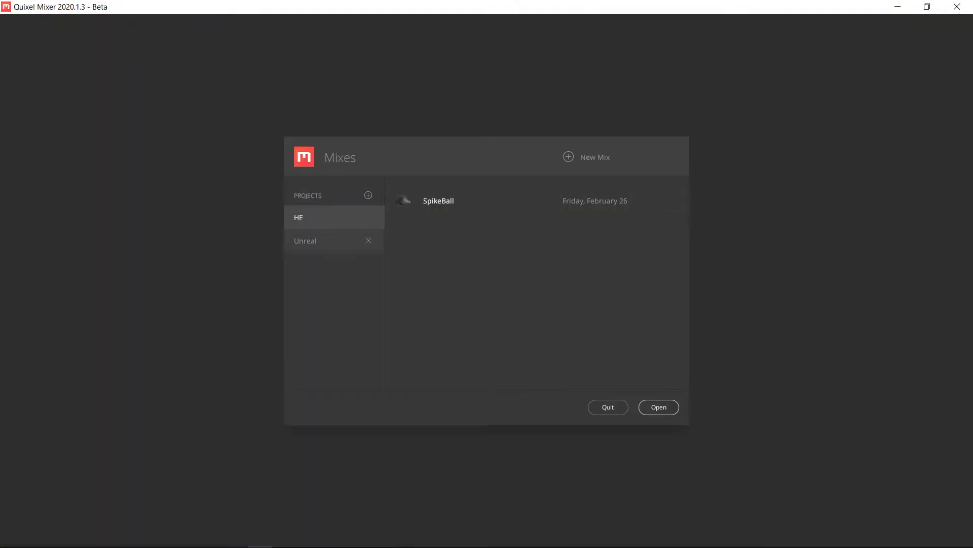
Create a new mix named Sarc in the Unreal project with a 2048 px working resolution.
{"action": "left_click", "coordinate": [329, 241]}
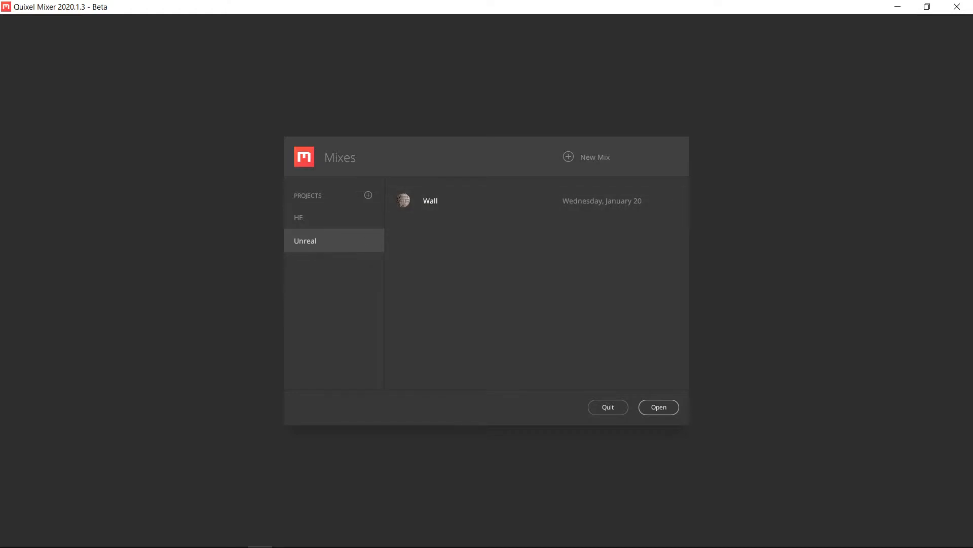
{"action": "left_click", "coordinate": [588, 157]}
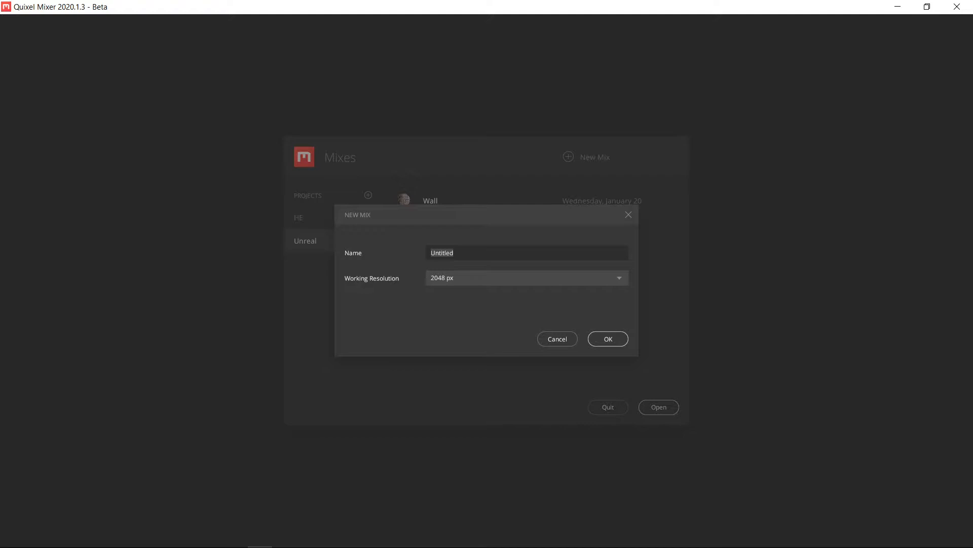
{"action": "type", "text": "Sarc"}
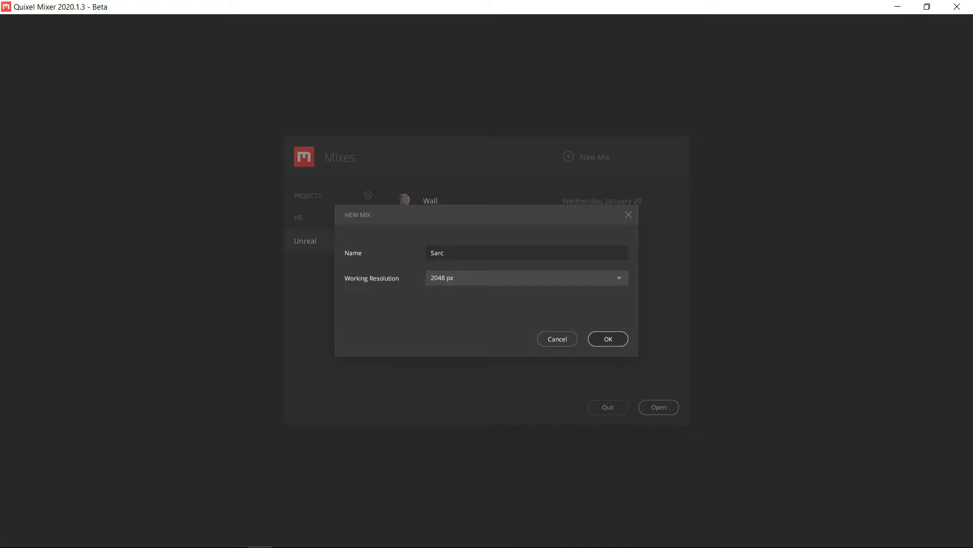
{"action": "key", "text": "Return"}
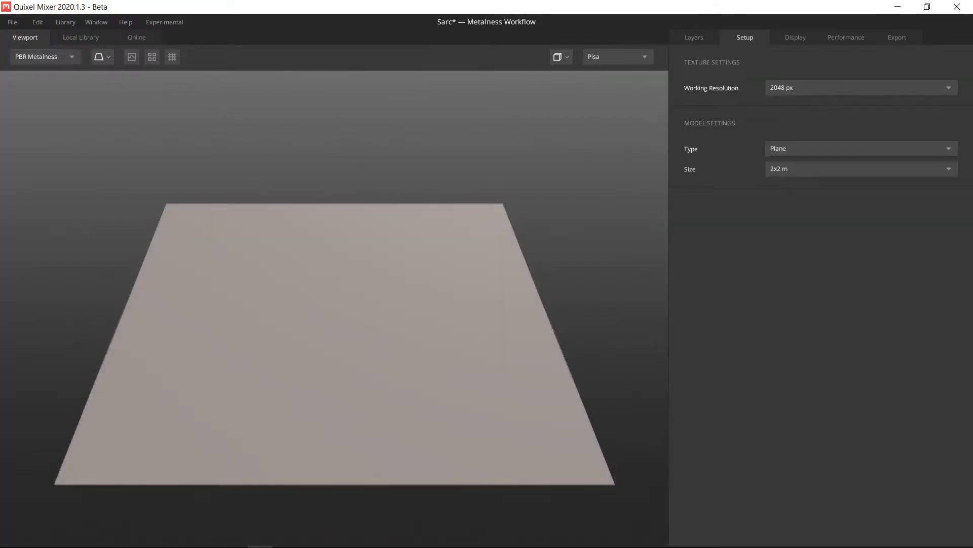
Set the mix's model type to Custom Mesh and load the Sarc file from the Desktop.
{"action": "left_click", "coordinate": [860, 148]}
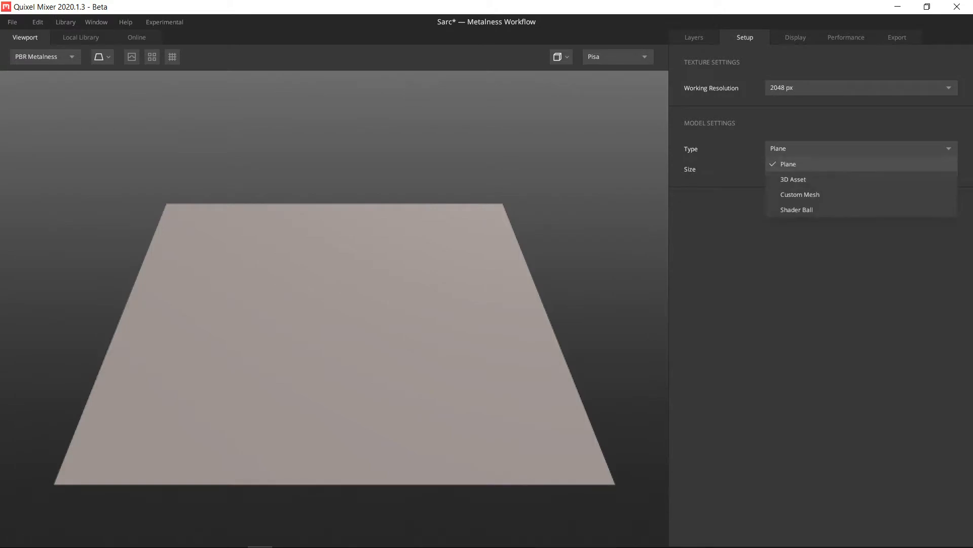
{"action": "left_click", "coordinate": [800, 194]}
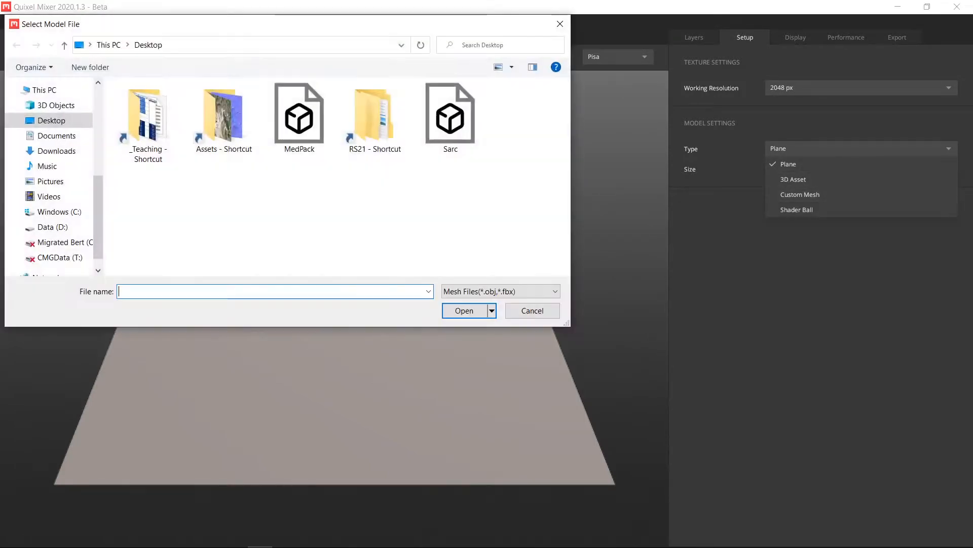
{"action": "double_click", "coordinate": [450, 117]}
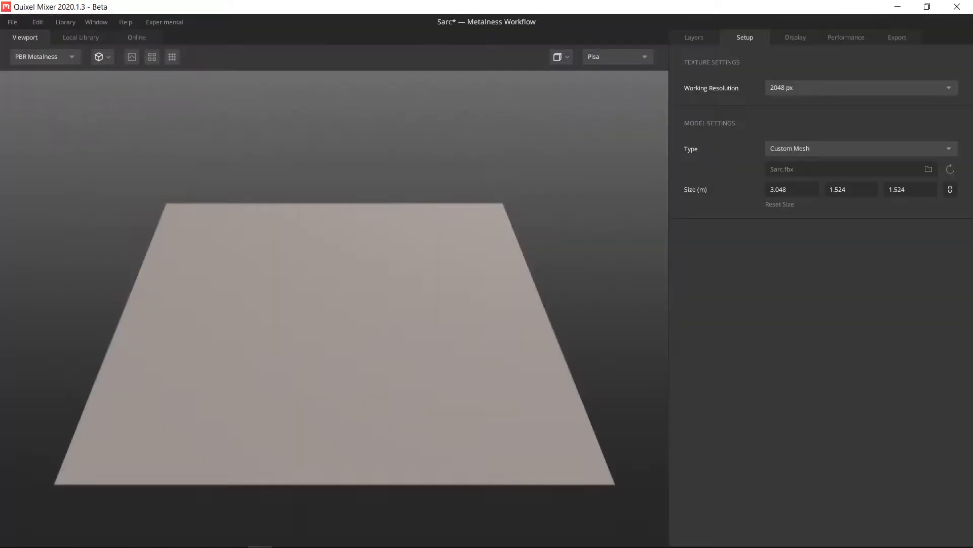
{"action": "scroll", "coordinate": [396, 314], "scroll_direction": "down", "scroll_amount": 4}
{"action": "mouse_move", "coordinate": [385, 324]}
{"action": "middle_mouse_down"}
{"action": "mouse_move", "coordinate": [415, 312]}
{"action": "mouse_move", "coordinate": [385, 323]}
{"action": "middle_mouse_up"}
{"action": "left_click_drag", "start_coordinate": [385, 323], "coordinate": [454, 315], "text": "alt"}
Search the local library for sand and add the yellow-brown Sand 2X2 M surface as a layer above the base layer.
{"action": "left_click", "coordinate": [694, 38]}
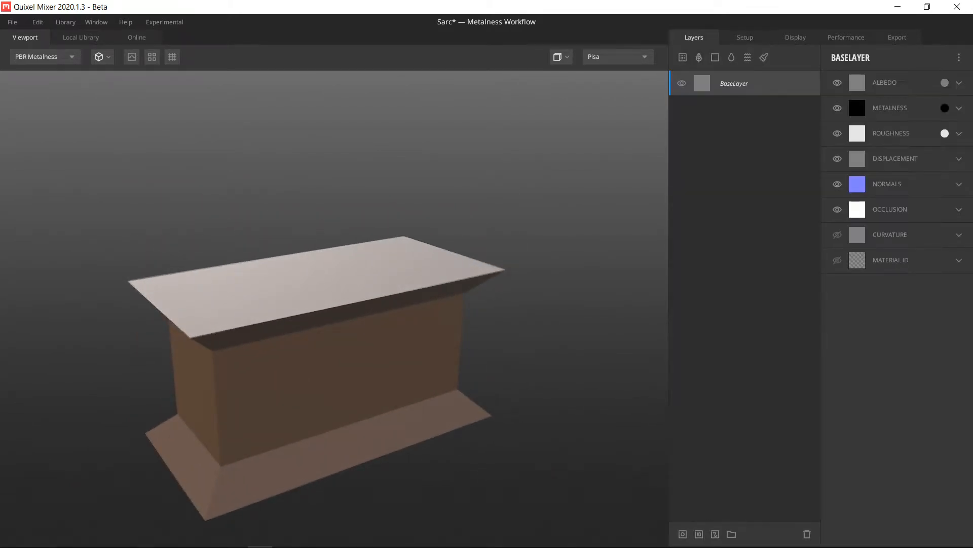
{"action": "middle_click_drag", "start_coordinate": [325, 365], "coordinate": [341, 301]}
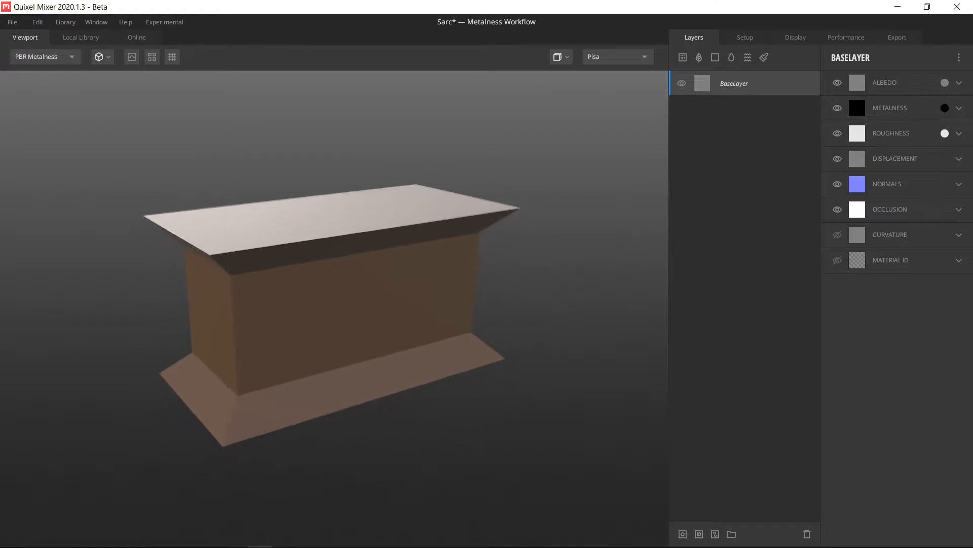
{"action": "left_click_drag", "start_coordinate": [342, 301], "coordinate": [342, 313], "text": "alt"}
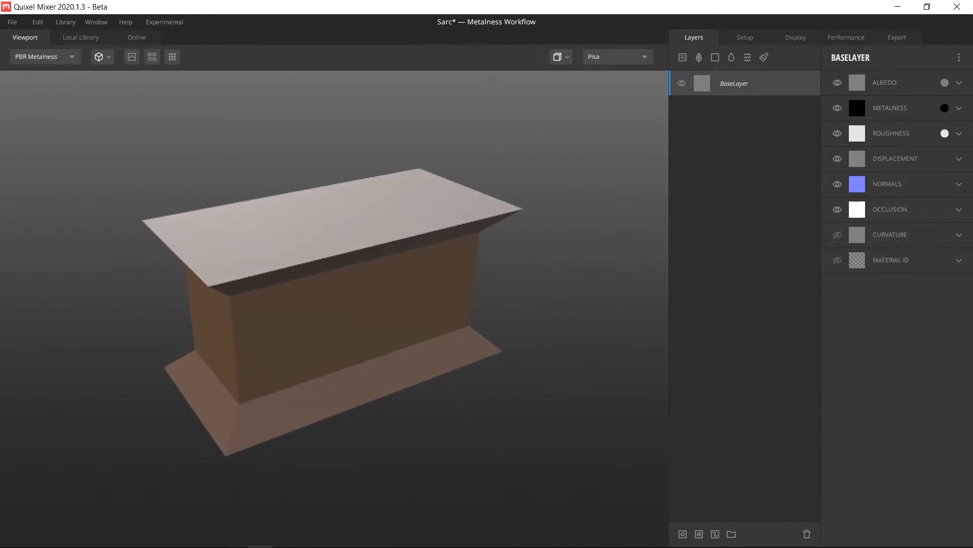
{"action": "left_click", "coordinate": [81, 37]}
{"action": "left_click", "coordinate": [54, 73]}
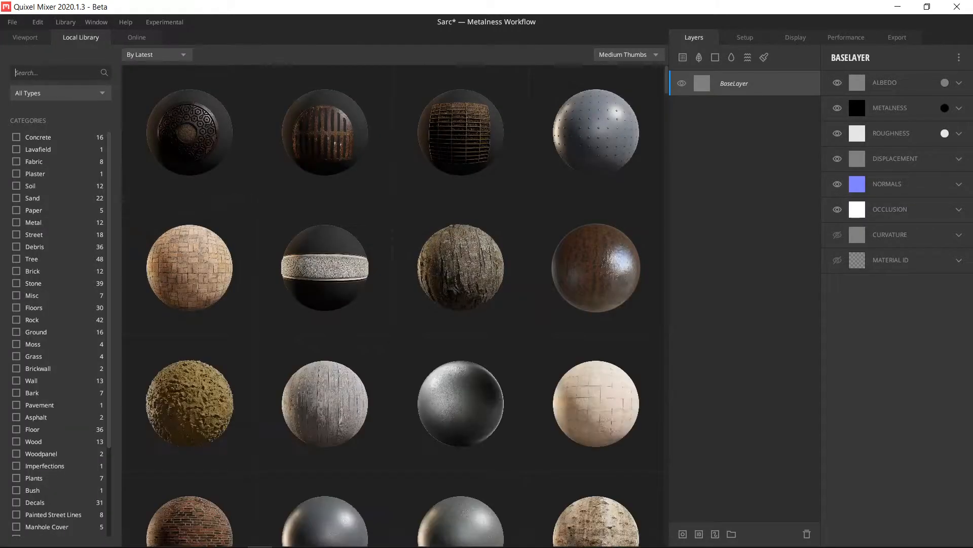
{"action": "type", "text": "sand"}
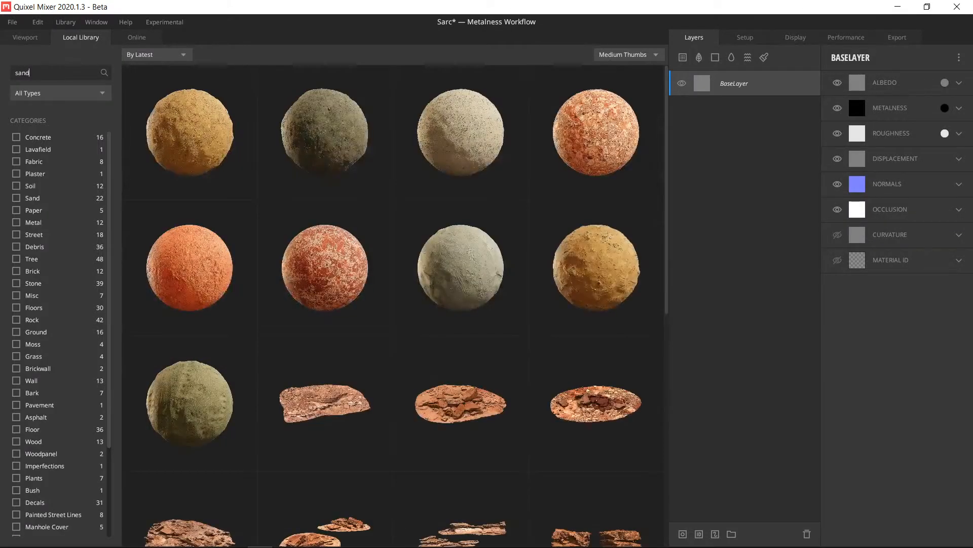
{"action": "left_click", "coordinate": [193, 133]}
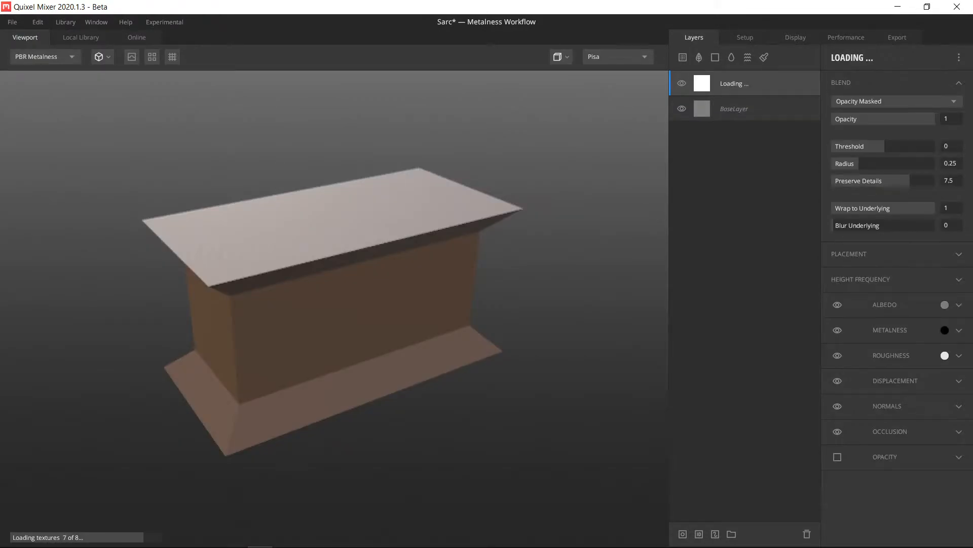
{"action": "middle_click_drag", "start_coordinate": [333, 284], "coordinate": [357, 289]}
{"action": "left_click_drag", "start_coordinate": [401, 321], "coordinate": [403, 299]}
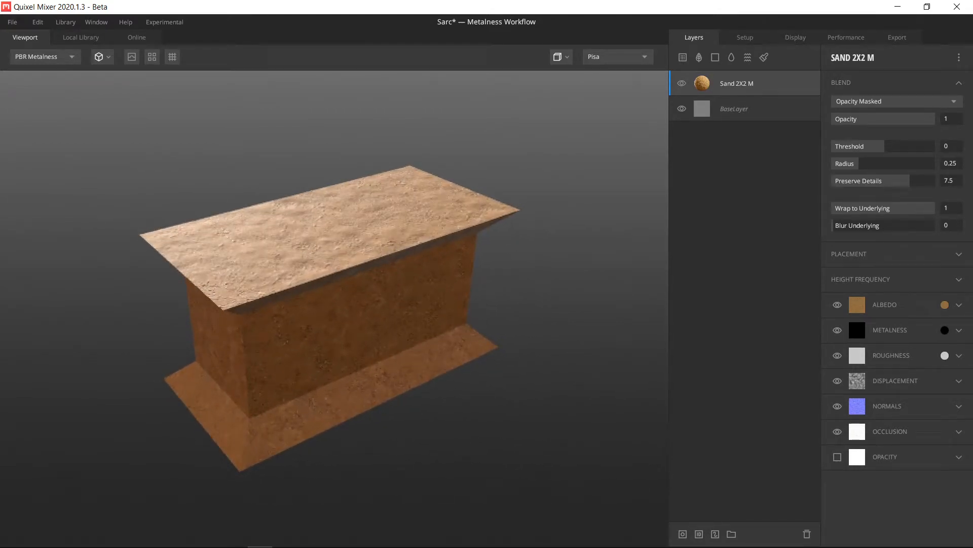
{"action": "middle_click_drag", "start_coordinate": [404, 299], "coordinate": [419, 315]}
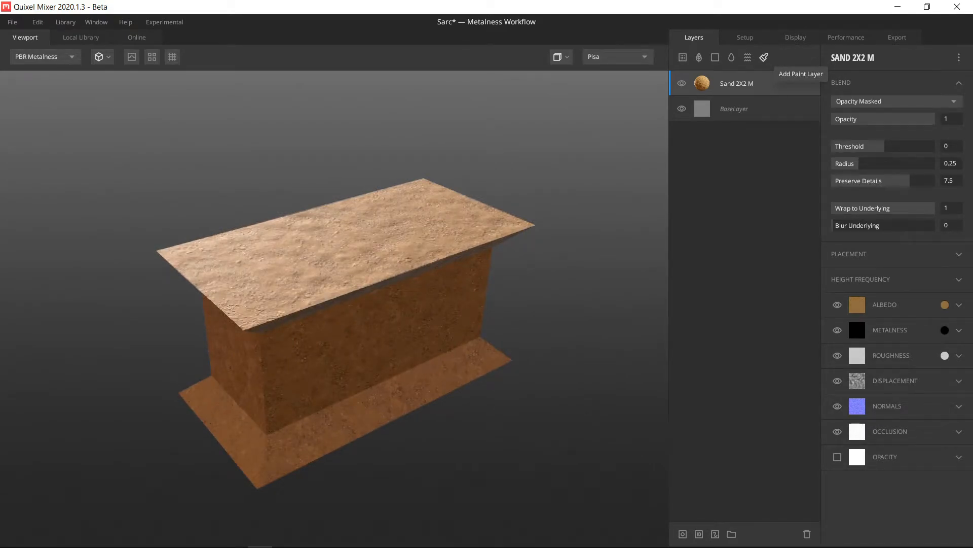
Add a Paint layer above the sand layer and choose the handprint brush preset.
{"action": "left_click", "coordinate": [764, 57]}
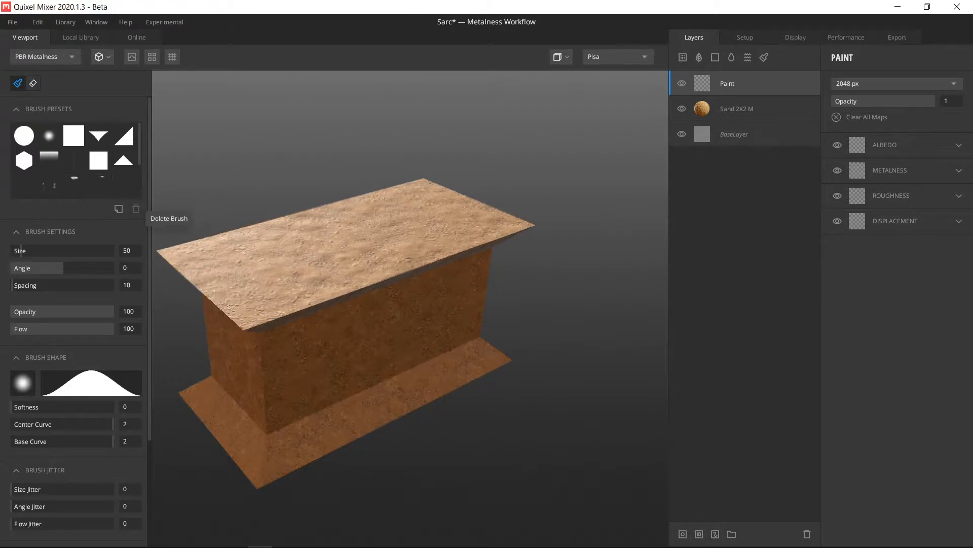
{"action": "scroll", "coordinate": [76, 160], "scroll_direction": "down", "scroll_amount": 4}
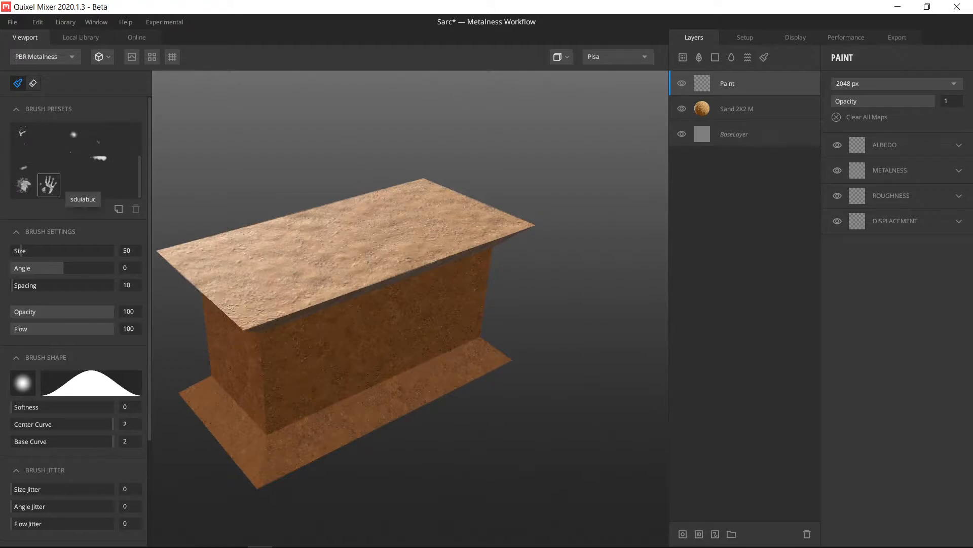
{"action": "left_click", "coordinate": [48, 185]}
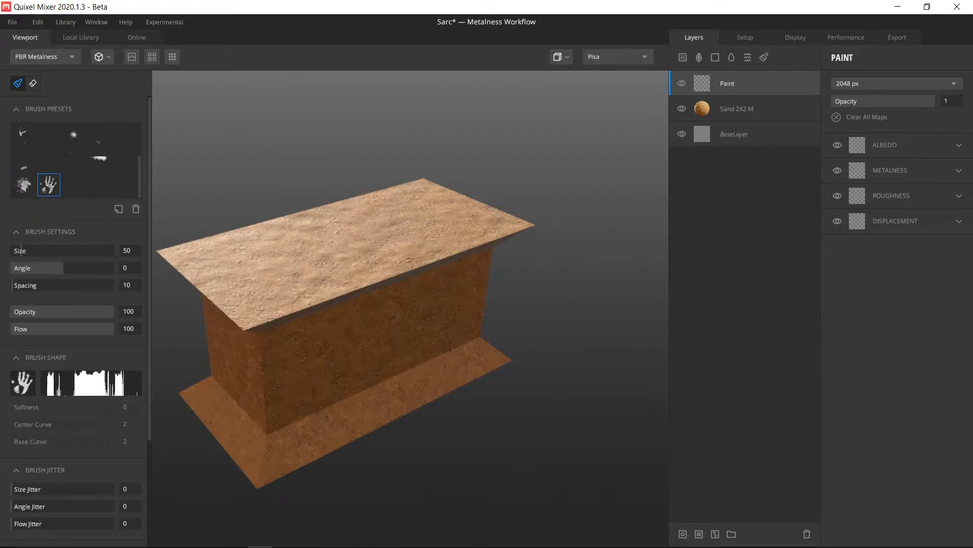
{"action": "scroll", "coordinate": [76, 304], "scroll_direction": "down", "scroll_amount": 3}
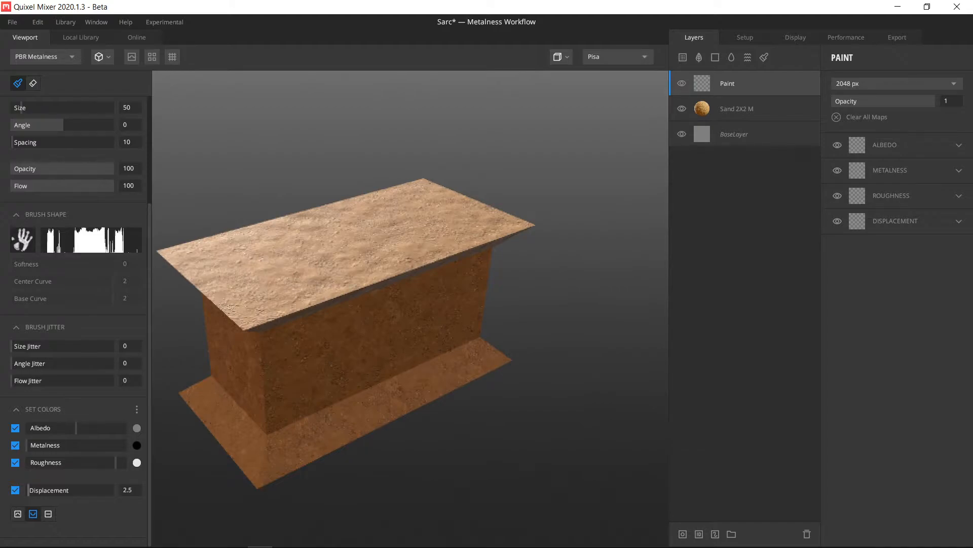
{"action": "middle_click_drag", "start_coordinate": [278, 424], "coordinate": [398, 433]}
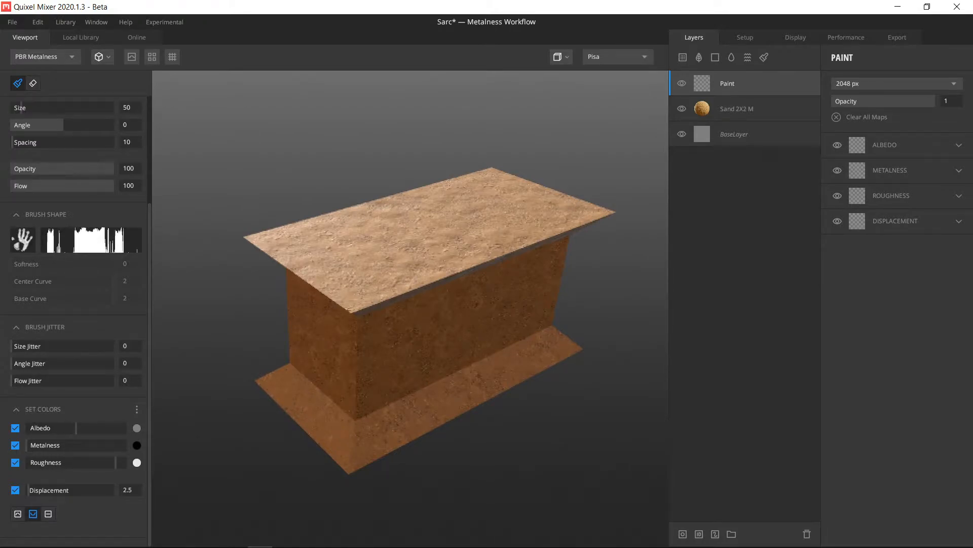
{"action": "middle_click_drag", "start_coordinate": [473, 393], "coordinate": [472, 399]}
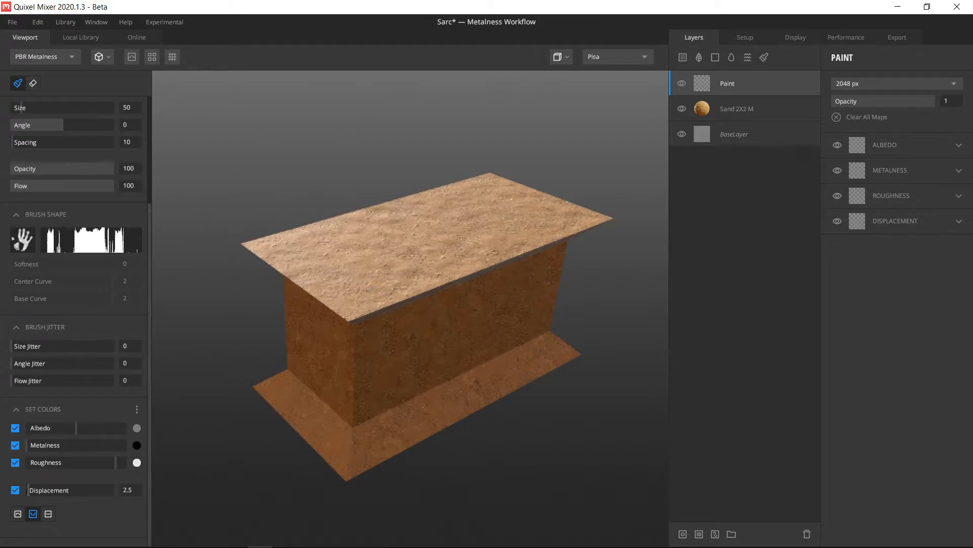
{"action": "mouse_move", "coordinate": [399, 444]}
{"action": "middle_mouse_down"}
{"action": "mouse_move", "coordinate": [387, 429]}
{"action": "mouse_move", "coordinate": [391, 436]}
{"action": "middle_mouse_up"}
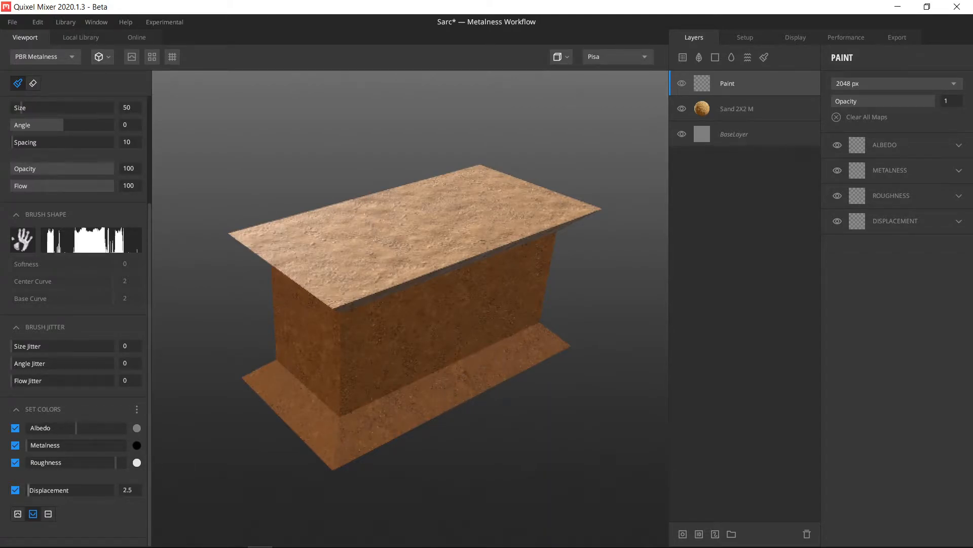
{"action": "mouse_move", "coordinate": [410, 310]}
{"action": "middle_mouse_down", "text": "alt"}
{"action": "mouse_move", "coordinate": [411, 300]}
{"action": "mouse_move", "coordinate": [428, 323]}
{"action": "middle_mouse_up", "text": "alt"}
{"action": "scroll", "coordinate": [410, 305], "scroll_direction": "down", "scroll_amount": 2}
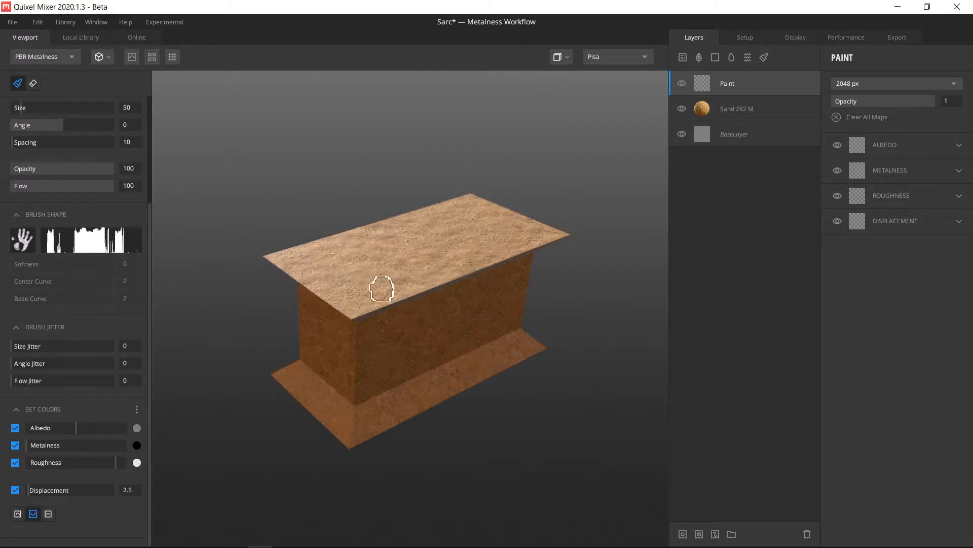
Set the paint brush's albedo color to red (FF0000) and its size to 221.6.
{"action": "scroll", "coordinate": [389, 284], "scroll_direction": "up", "scroll_amount": 5}
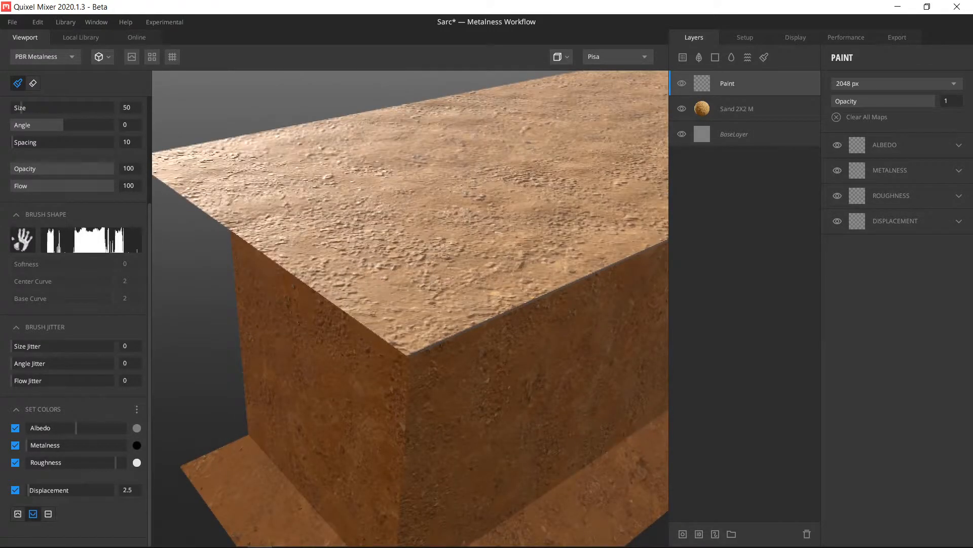
{"action": "left_click", "coordinate": [137, 428]}
{"action": "left_click", "coordinate": [469, 228]}
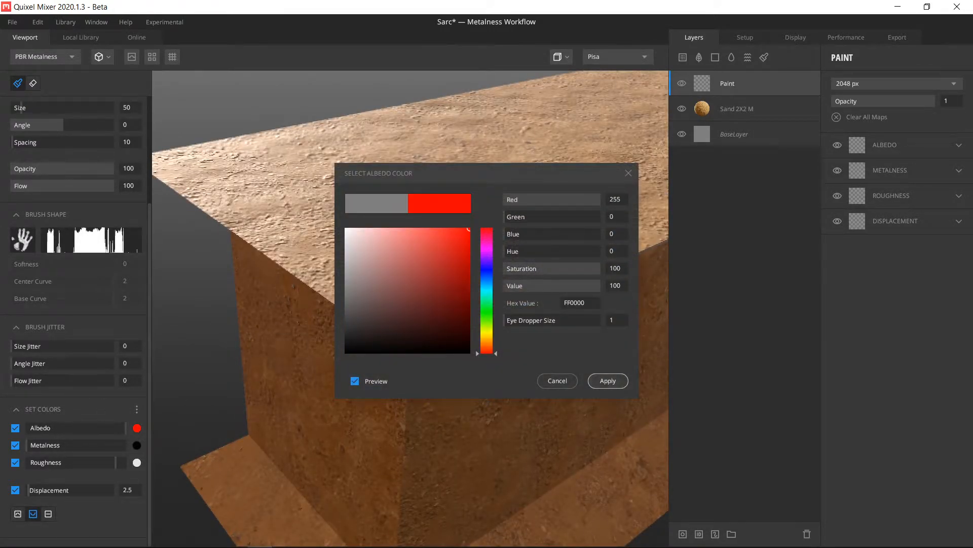
{"action": "left_click", "coordinate": [608, 381]}
{"action": "left_click_drag", "start_coordinate": [21, 107], "coordinate": [55, 107]}
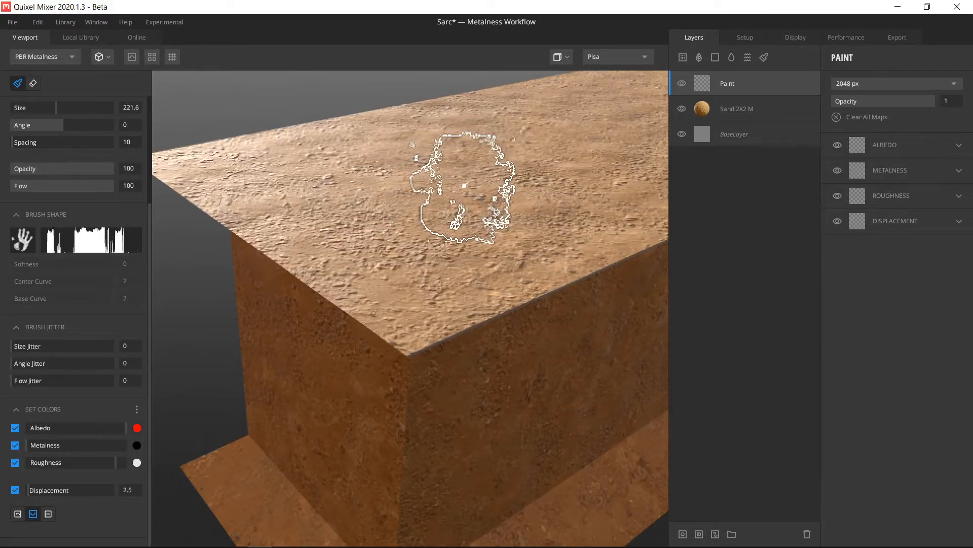
Try red handprint stamps on the top of the sarcophagus lid and undo them.
{"action": "mouse_move", "coordinate": [492, 251]}
{"action": "left_mouse_down", "text": "alt"}
{"action": "mouse_move", "coordinate": [505, 248]}
{"action": "mouse_move", "coordinate": [489, 266]}
{"action": "mouse_move", "coordinate": [494, 335]}
{"action": "mouse_move", "coordinate": [484, 239]}
{"action": "mouse_move", "coordinate": [496, 256]}
{"action": "mouse_move", "coordinate": [471, 274]}
{"action": "mouse_move", "coordinate": [495, 261]}
{"action": "mouse_move", "coordinate": [480, 265]}
{"action": "mouse_move", "coordinate": [512, 203]}
{"action": "mouse_move", "coordinate": [505, 218]}
{"action": "mouse_move", "coordinate": [457, 228]}
{"action": "mouse_move", "coordinate": [455, 240]}
{"action": "left_mouse_up", "text": "alt"}
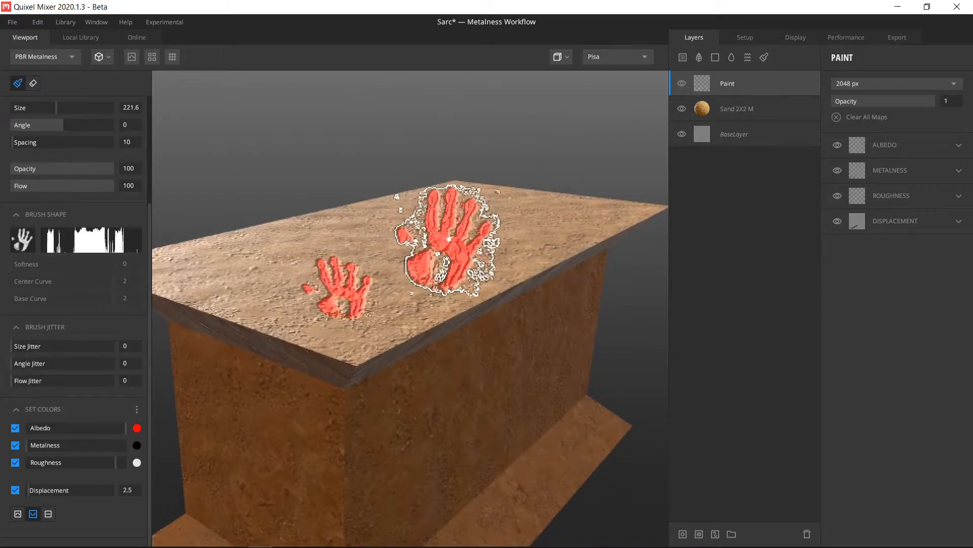
{"action": "scroll", "coordinate": [563, 259], "scroll_direction": "down", "scroll_amount": 4}
{"action": "mouse_move", "coordinate": [563, 260]}
{"action": "left_mouse_down", "text": "alt"}
{"action": "mouse_move", "coordinate": [532, 274]}
{"action": "mouse_move", "coordinate": [548, 269]}
{"action": "mouse_move", "coordinate": [494, 317]}
{"action": "mouse_move", "coordinate": [454, 374]}
{"action": "mouse_move", "coordinate": [517, 318]}
{"action": "mouse_move", "coordinate": [515, 326]}
{"action": "left_mouse_up", "text": "alt"}
{"action": "key", "text": "ctrl+z"}
{"action": "key", "text": "ctrl+z"}
{"action": "mouse_move", "coordinate": [452, 343]}
{"action": "left_mouse_down", "text": "alt"}
{"action": "mouse_move", "coordinate": [500, 315]}
{"action": "mouse_move", "coordinate": [482, 289]}
{"action": "mouse_move", "coordinate": [461, 344]}
{"action": "left_mouse_up", "text": "alt"}
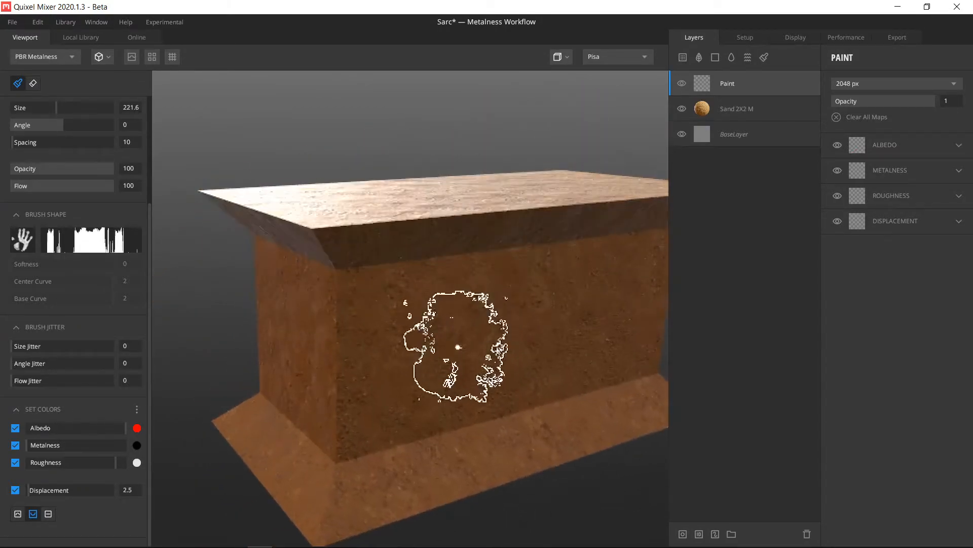
Disable the brush's albedo channel, try a handprint on the sarcophagus side with displacement 36.41, and undo the stamp.
{"action": "scroll", "coordinate": [461, 344], "scroll_direction": "up", "scroll_amount": 3}
{"action": "left_click", "coordinate": [15, 428]}
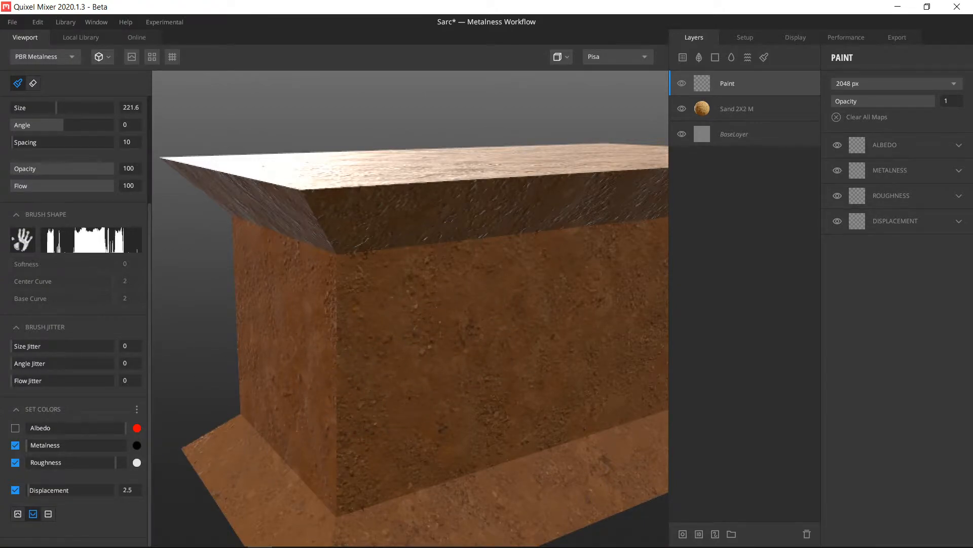
{"action": "scroll", "coordinate": [406, 343], "scroll_direction": "up", "scroll_amount": 3}
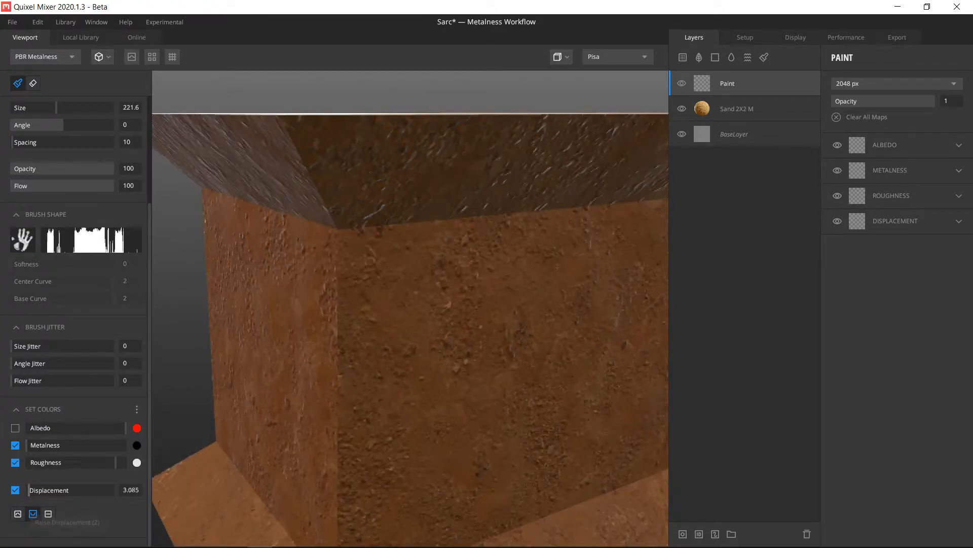
{"action": "left_click_drag", "start_coordinate": [51, 490], "coordinate": [58, 490]}
{"action": "left_click", "coordinate": [449, 329]}
{"action": "mouse_move", "coordinate": [467, 435]}
{"action": "left_mouse_down", "text": "alt"}
{"action": "mouse_move", "coordinate": [387, 402]}
{"action": "mouse_move", "coordinate": [478, 447]}
{"action": "mouse_move", "coordinate": [415, 417]}
{"action": "mouse_move", "coordinate": [450, 428]}
{"action": "mouse_move", "coordinate": [376, 354]}
{"action": "mouse_move", "coordinate": [464, 368]}
{"action": "mouse_move", "coordinate": [467, 391]}
{"action": "left_mouse_up", "text": "alt"}
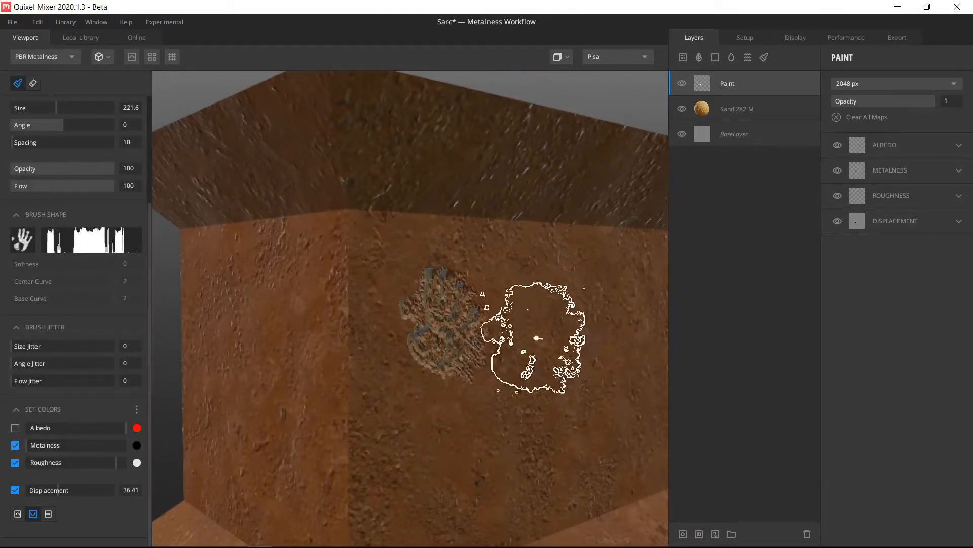
{"action": "key", "text": "ctrl+z"}
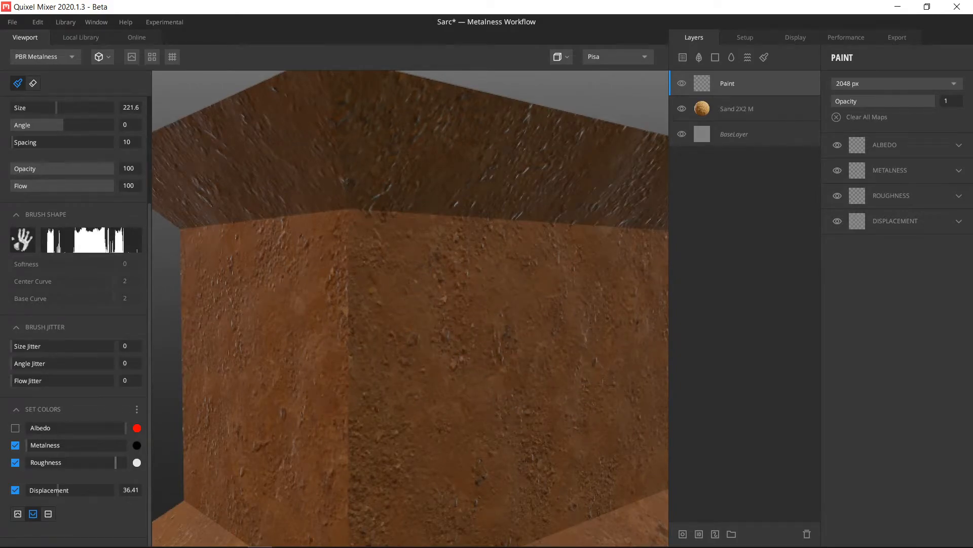
Disable the brush's metalness and roughness, set displacement to 10.52, and stamp a handprint on the top of the lid.
{"action": "left_click", "coordinate": [16, 445]}
{"action": "left_click", "coordinate": [15, 462]}
{"action": "left_click_drag", "start_coordinate": [58, 490], "coordinate": [35, 490]}
{"action": "mouse_move", "coordinate": [440, 427]}
{"action": "left_mouse_down", "text": "alt"}
{"action": "mouse_move", "coordinate": [413, 447]}
{"action": "mouse_move", "coordinate": [409, 505]}
{"action": "mouse_move", "coordinate": [412, 495]}
{"action": "left_mouse_up", "text": "alt"}
{"action": "key", "text": "ctrl+z"}
{"action": "mouse_move", "coordinate": [420, 443]}
{"action": "left_mouse_down", "text": "alt"}
{"action": "mouse_move", "coordinate": [434, 412]}
{"action": "mouse_move", "coordinate": [336, 272]}
{"action": "left_mouse_up", "text": "alt"}
{"action": "left_click", "coordinate": [385, 266]}
{"action": "mouse_move", "coordinate": [391, 369]}
{"action": "left_mouse_down", "text": "alt"}
{"action": "mouse_move", "coordinate": [446, 348]}
{"action": "mouse_move", "coordinate": [467, 282]}
{"action": "mouse_move", "coordinate": [384, 388]}
{"action": "left_mouse_up", "text": "alt"}
{"action": "right_click_drag", "start_coordinate": [384, 388], "coordinate": [394, 342], "text": "alt"}
{"action": "left_click_drag", "start_coordinate": [395, 362], "coordinate": [380, 317], "text": "alt"}
{"action": "right_click_drag", "start_coordinate": [381, 317], "coordinate": [402, 348], "text": "alt"}
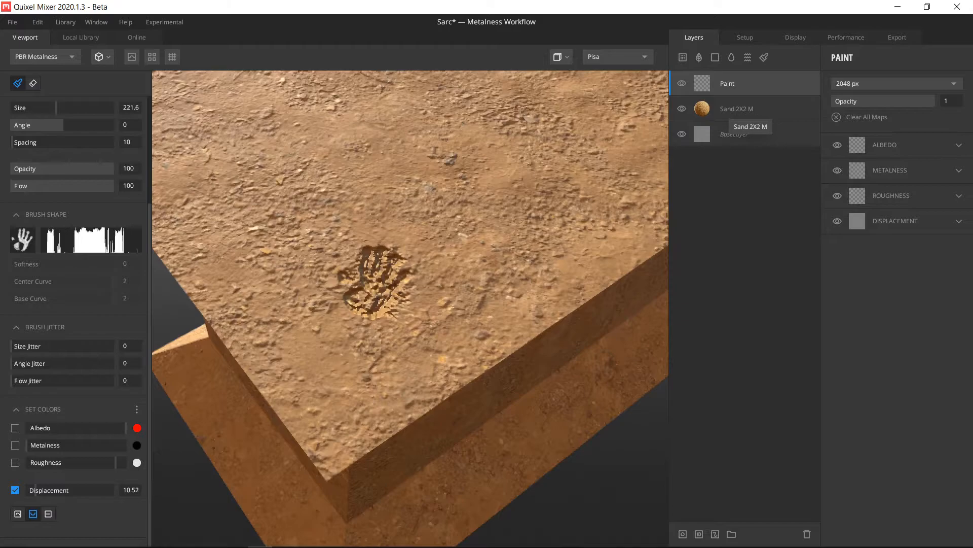
Toggle the Normals map of the Sand 2X2 M layer off and on to compare its effect around the handprint.
{"action": "left_click", "coordinate": [737, 111]}
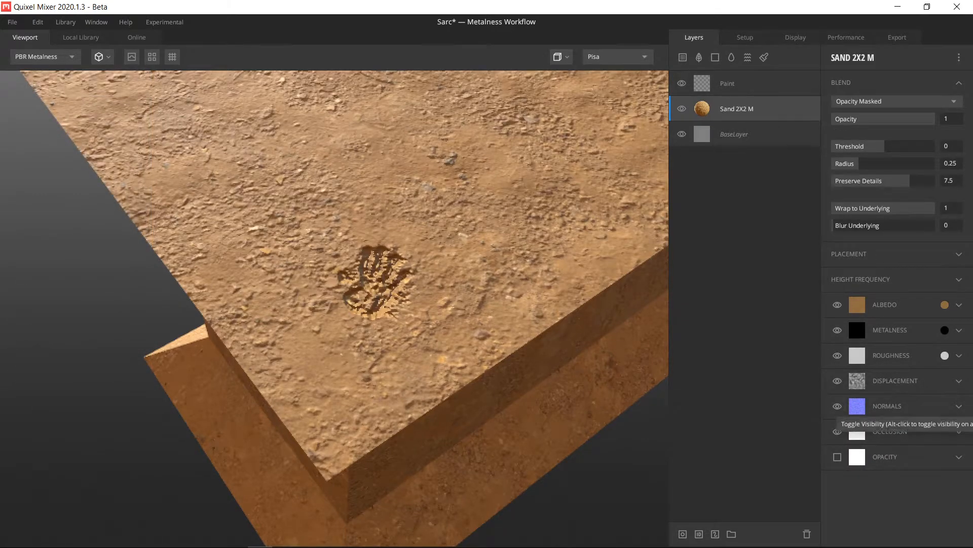
{"action": "left_click", "coordinate": [887, 406]}
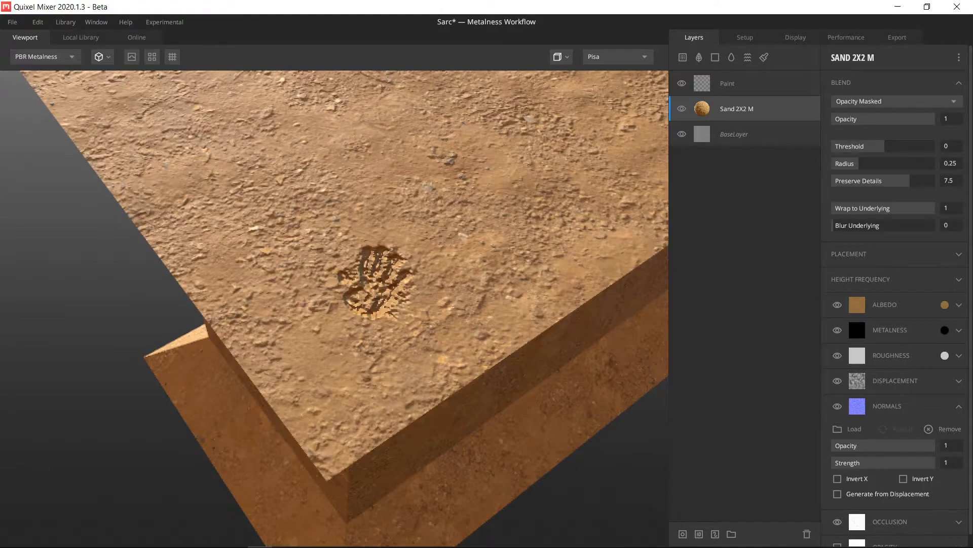
{"action": "left_click", "coordinate": [838, 407]}
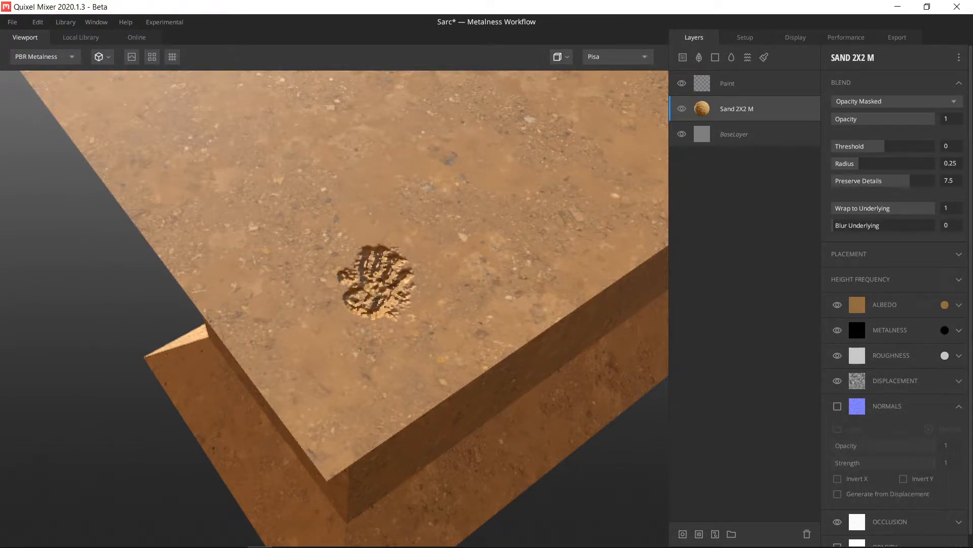
{"action": "left_click", "coordinate": [838, 406]}
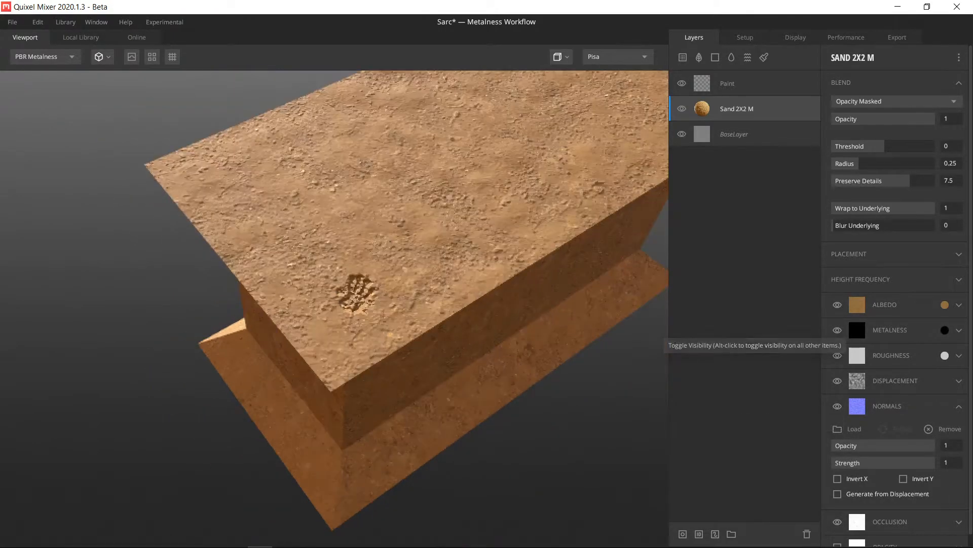
{"action": "left_click", "coordinate": [720, 86]}
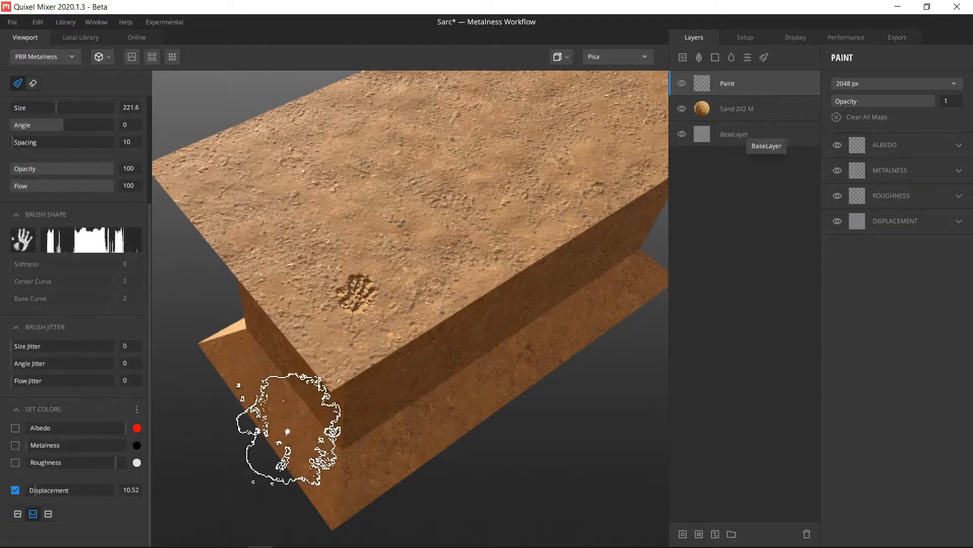
{"action": "left_click", "coordinate": [735, 109]}
{"action": "left_click", "coordinate": [837, 406]}
{"action": "left_click", "coordinate": [838, 406]}
Return to the Paint layer and undo the handprint stamped on the lid.
{"action": "left_click", "coordinate": [727, 84]}
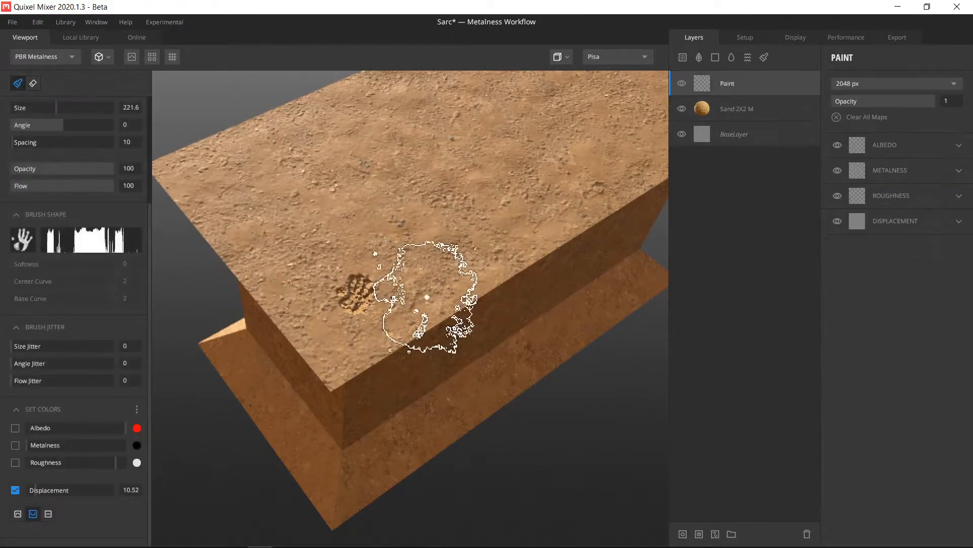
{"action": "key", "text": "ctrl+z"}
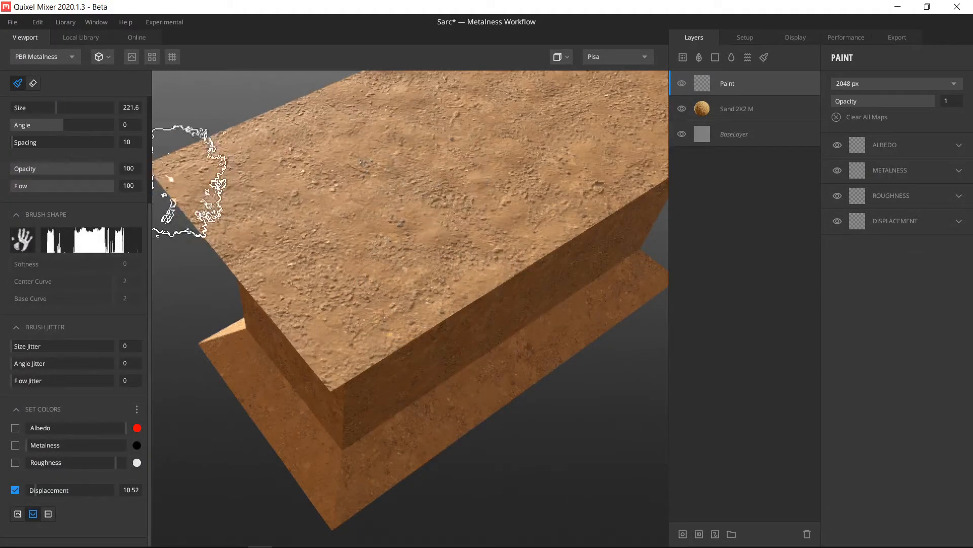
{"action": "scroll", "coordinate": [456, 235], "scroll_direction": "down", "scroll_amount": 5}
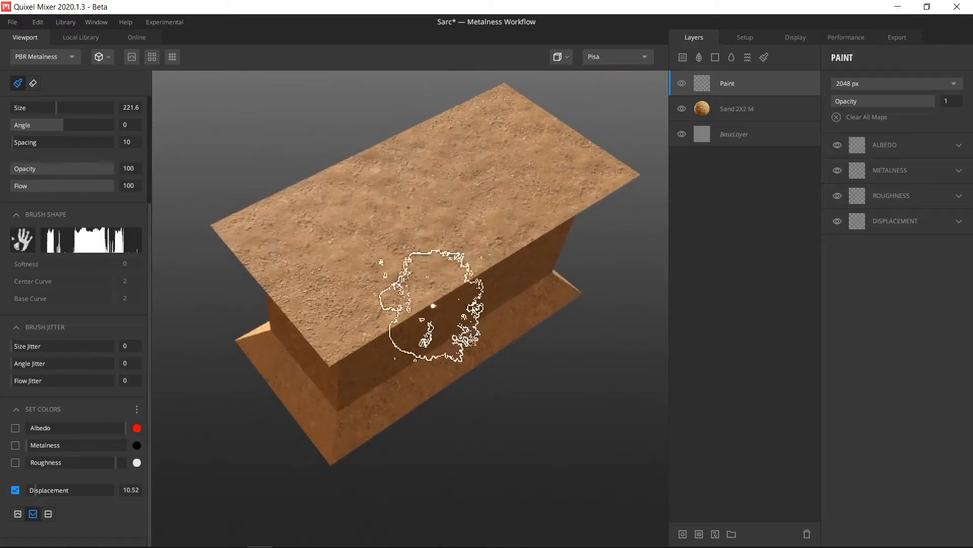
Switch to Photoshop and create a 1024 x 1024 px document in RGB Color at 150 pixels/inch.
{"action": "left_click", "coordinate": [235, 541]}
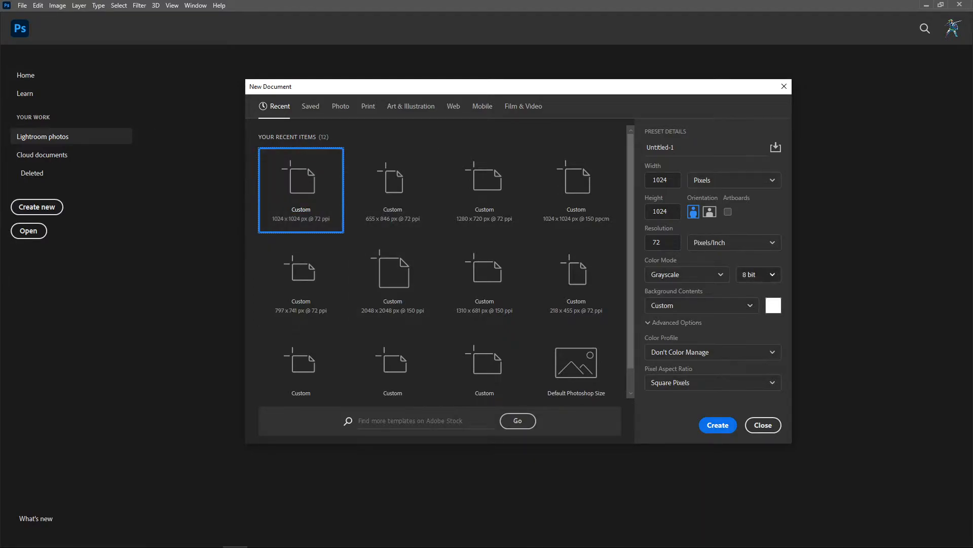
{"action": "left_click", "coordinate": [687, 275]}
{"action": "left_click", "coordinate": [679, 329]}
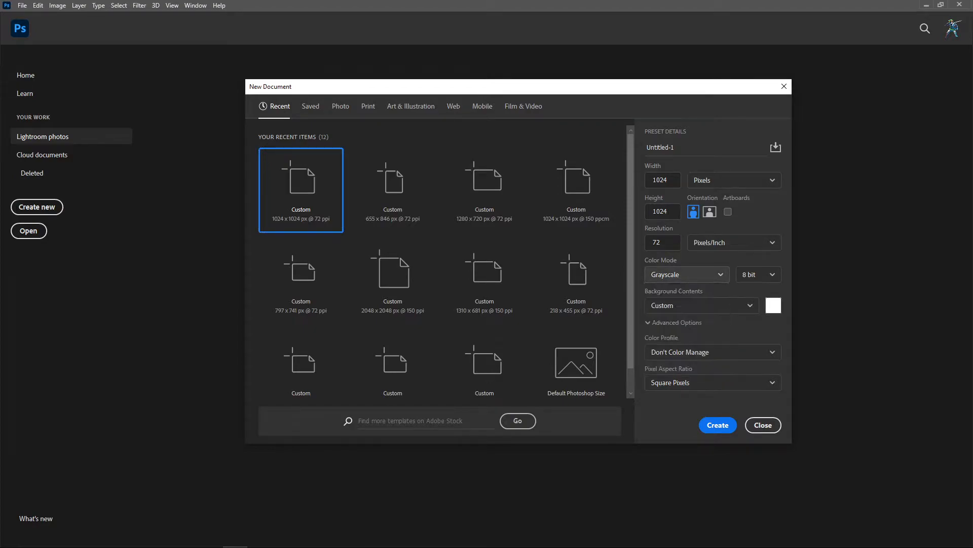
{"action": "double_click", "coordinate": [657, 243]}
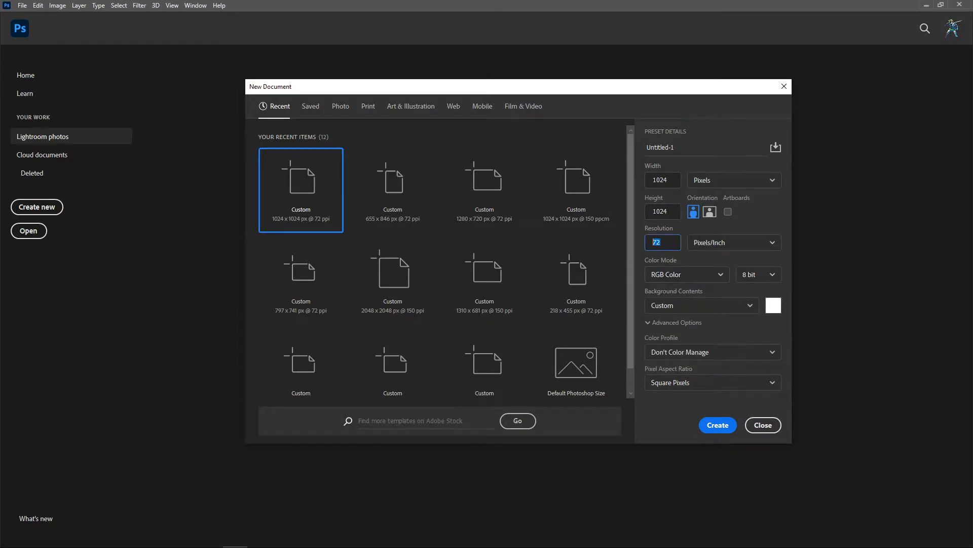
{"action": "type", "text": "150"}
{"action": "key", "text": "Return"}
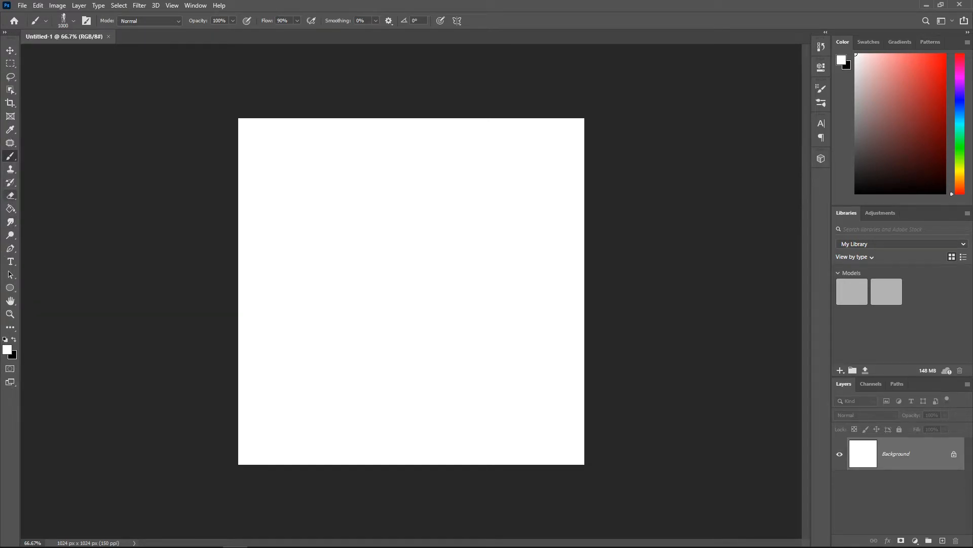
Fill the background with black and unlock it into a regular layer.
{"action": "key", "text": "g"}
{"action": "key", "text": "x"}
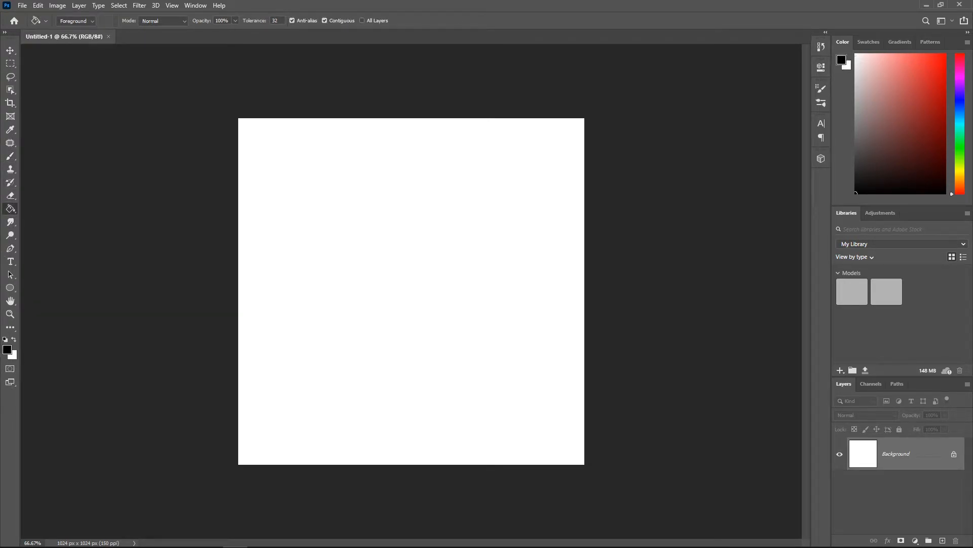
{"action": "key", "text": "alt+BackSpace"}
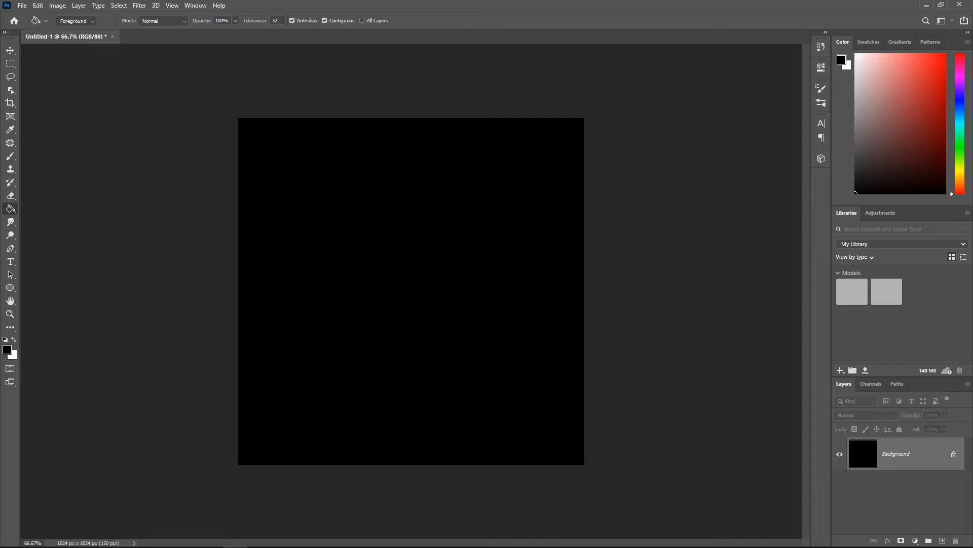
{"action": "left_click", "coordinate": [954, 454]}
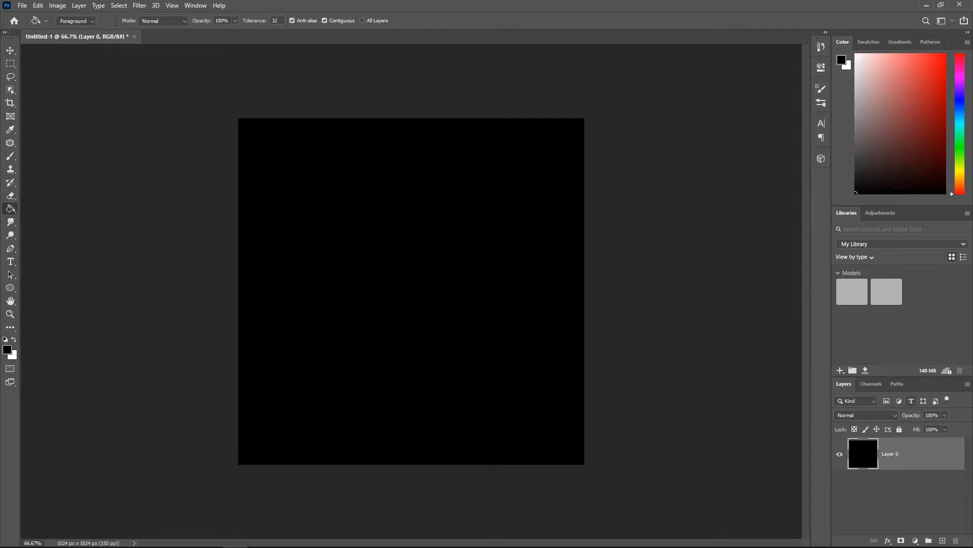
{"action": "left_click_drag", "start_coordinate": [902, 376], "coordinate": [902, 349]}
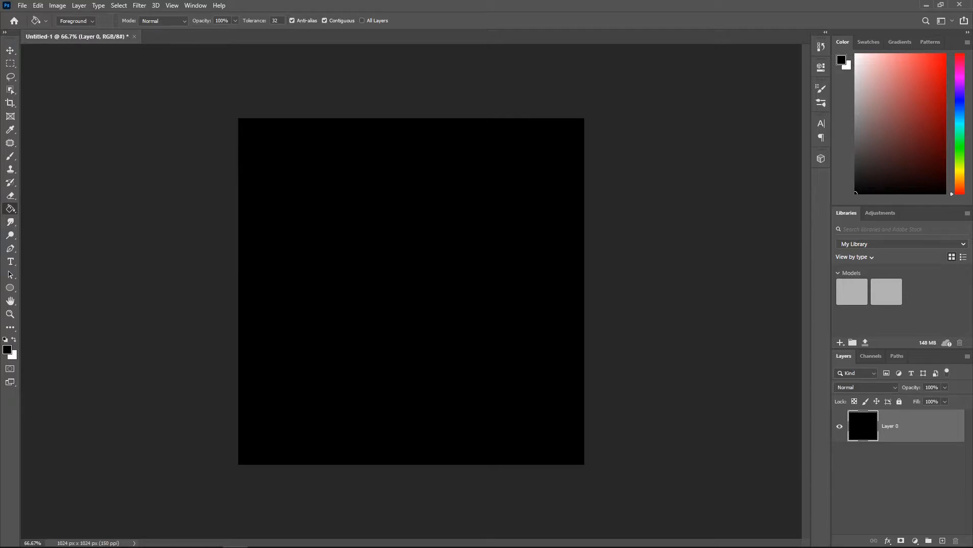
Add a new empty layer and choose the Amun brush from the Egyptian_Gods_And_Goddesses set.
{"action": "left_click", "coordinate": [942, 541]}
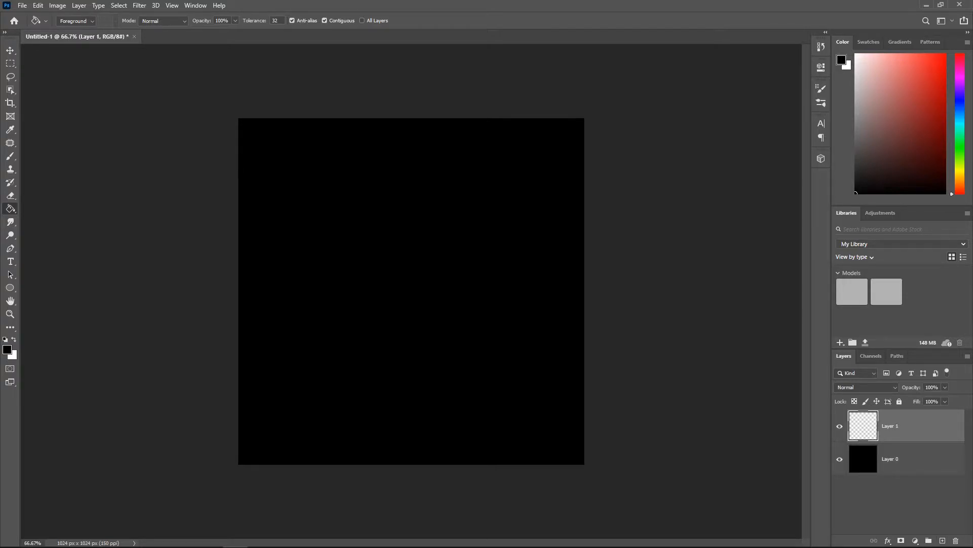
{"action": "left_click", "coordinate": [10, 156]}
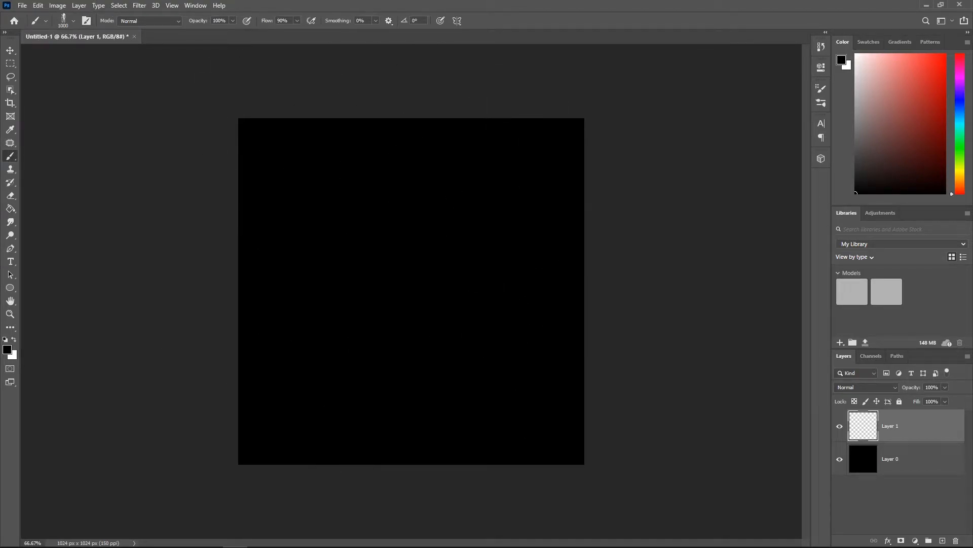
{"action": "left_click", "coordinate": [86, 21]}
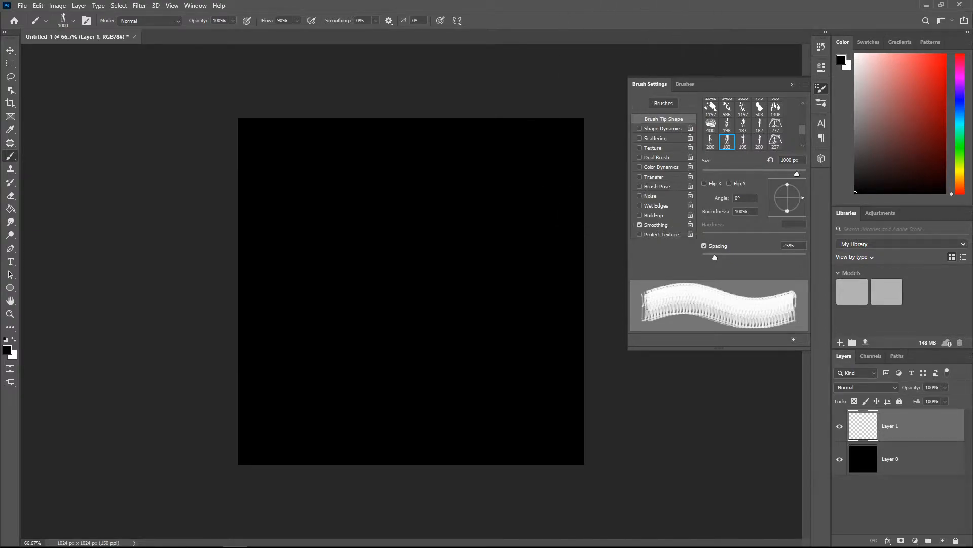
{"action": "left_click", "coordinate": [685, 83]}
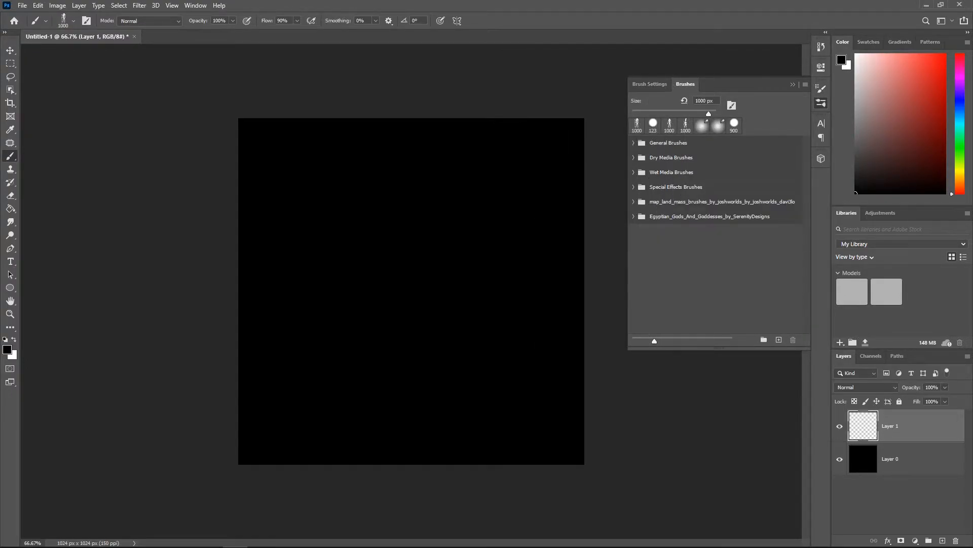
{"action": "left_click", "coordinate": [679, 235]}
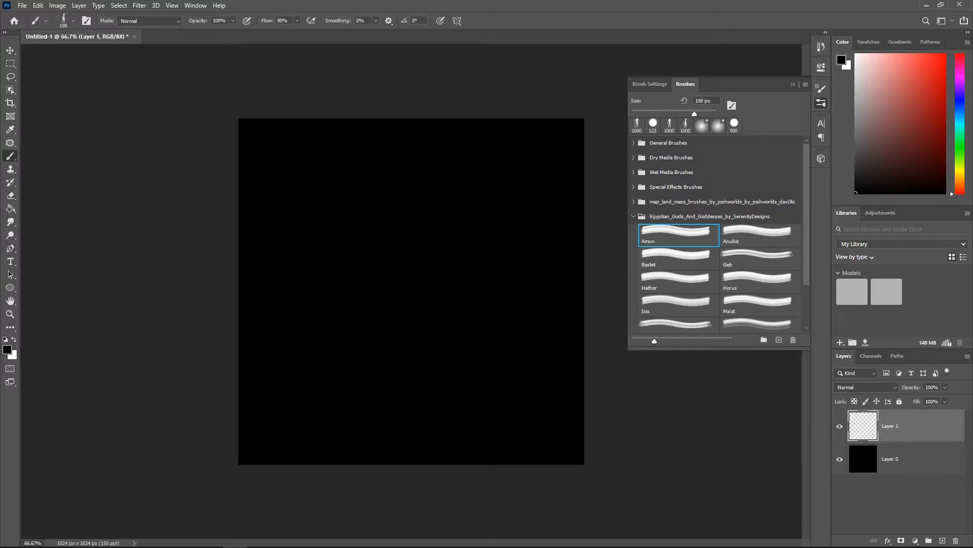
Enlarge the brush to 1000 px and stamp one white Amun figure on Layer 1, slightly left of the canvas center.
{"action": "key", "text": "bracketright"}
{"action": "key", "text": "bracketright"}
{"action": "key", "text": "bracketright"}
{"action": "key", "text": "bracketright"}
{"action": "key", "text": "bracketright"}
{"action": "key", "text": "bracketright"}
{"action": "key", "text": "bracketright"}
{"action": "key", "text": "bracketright"}
{"action": "key", "text": "bracketright"}
{"action": "key", "text": "bracketright"}
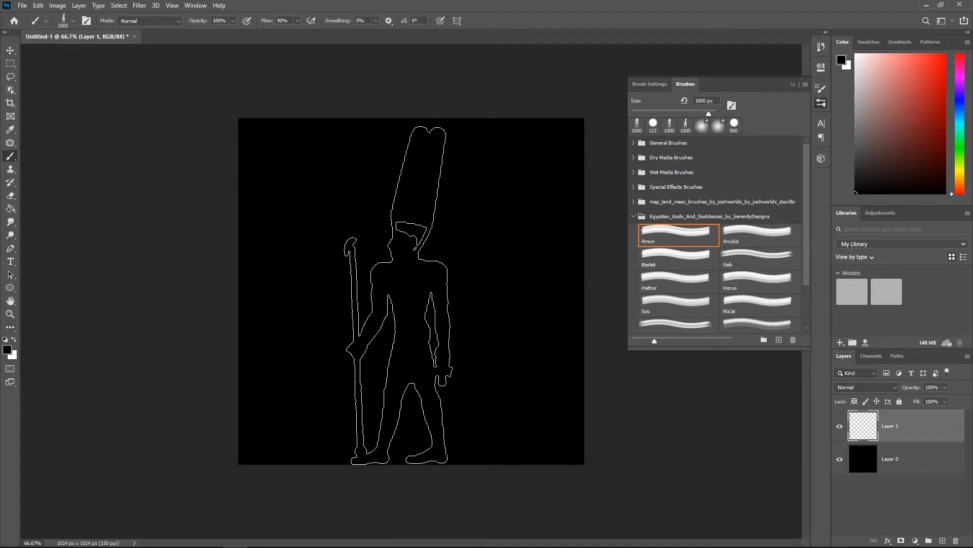
{"action": "key", "text": "x"}
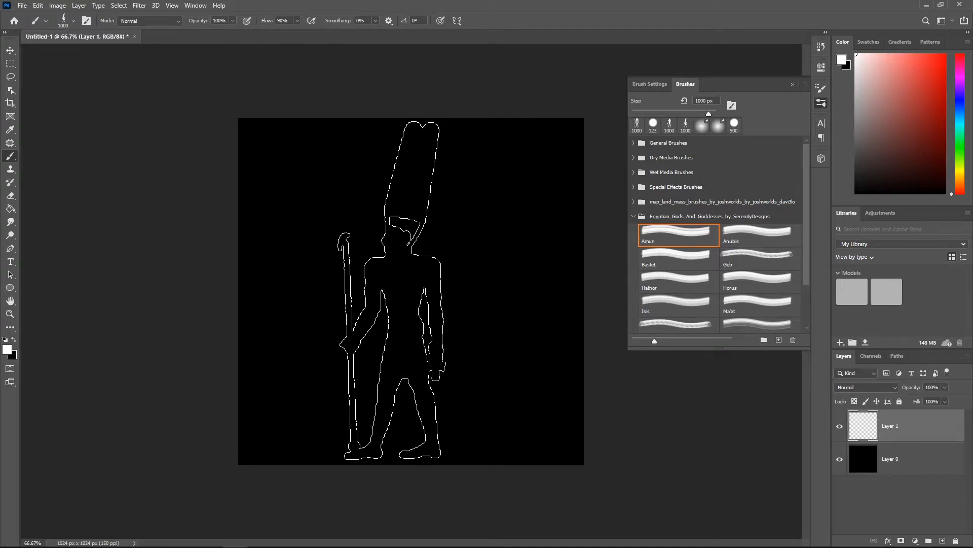
{"action": "left_click", "coordinate": [392, 290]}
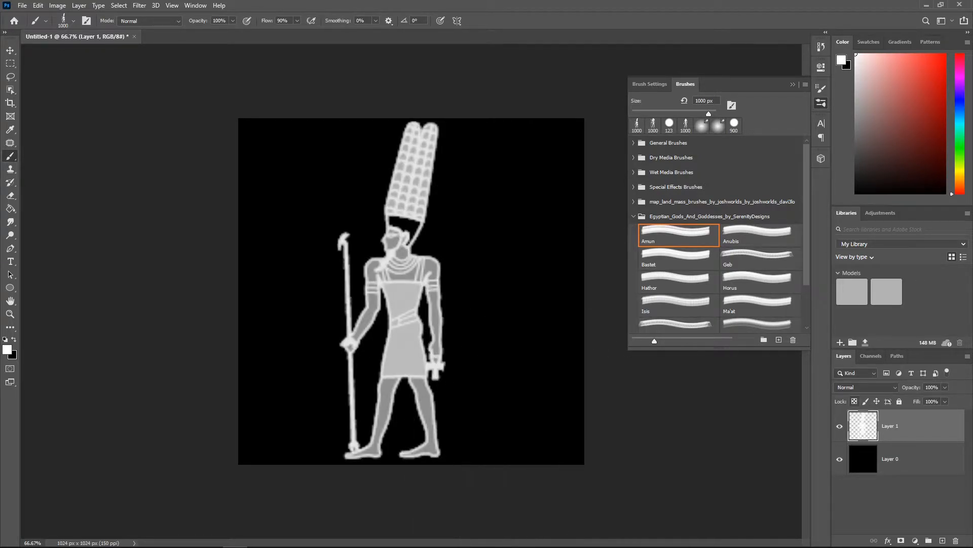
Hide Layer 1, select Layer 0 and switch to the hard round brush at 250 px.
{"action": "left_click", "coordinate": [840, 426]}
{"action": "left_click", "coordinate": [897, 459]}
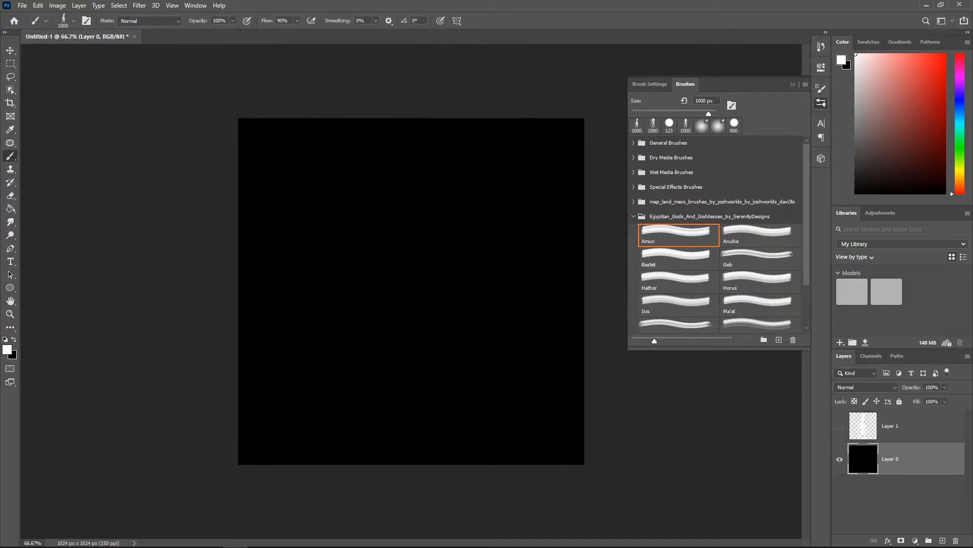
{"action": "left_click", "coordinate": [734, 123]}
{"action": "key", "text": "bracketleft"}
{"action": "key", "text": "bracketleft"}
{"action": "key", "text": "bracketleft"}
{"action": "key", "text": "bracketleft"}
{"action": "key", "text": "bracketleft"}
{"action": "key", "text": "bracketleft"}
{"action": "key", "text": "bracketleft"}
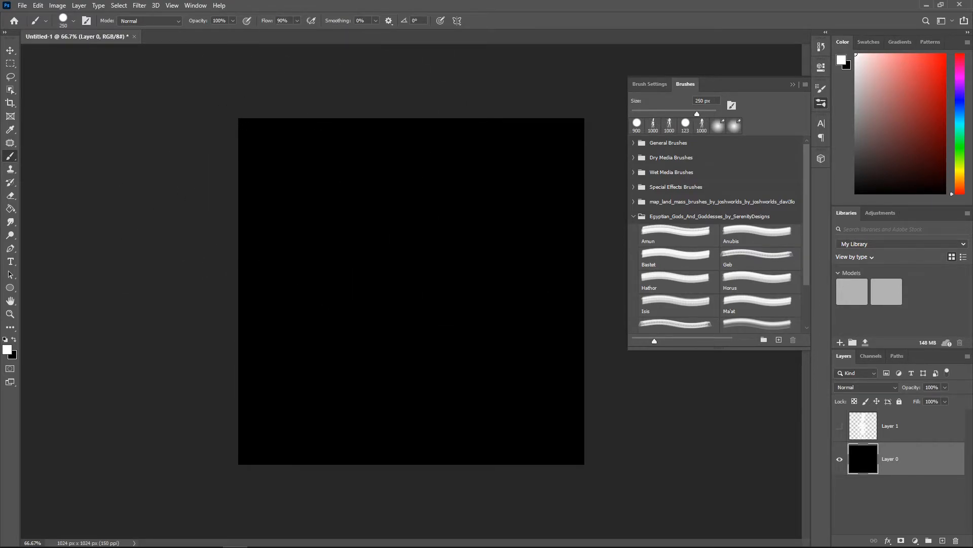
Fill Layer 0 with white using the Paint Bucket, refill it with black, and show Layer 1 again.
{"action": "left_click", "coordinate": [10, 208]}
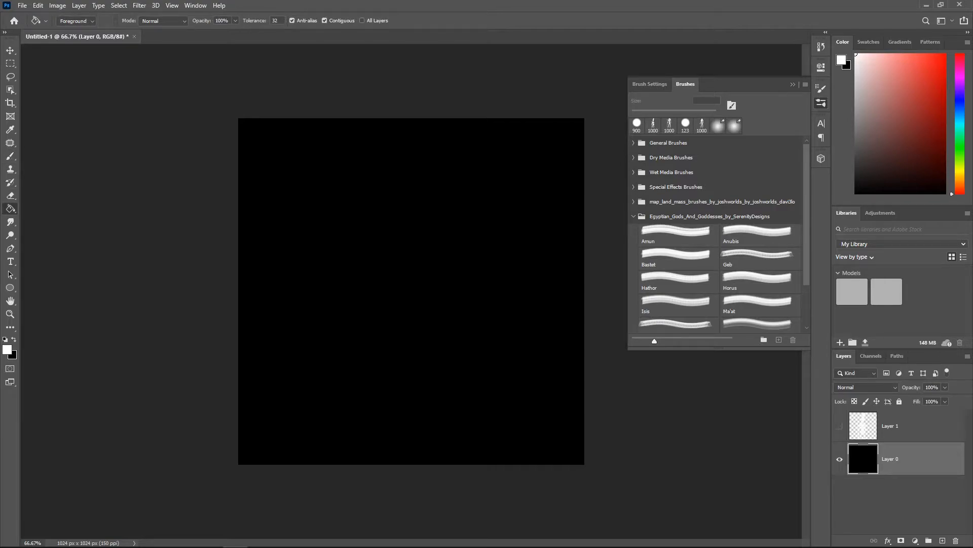
{"action": "left_click", "coordinate": [411, 291]}
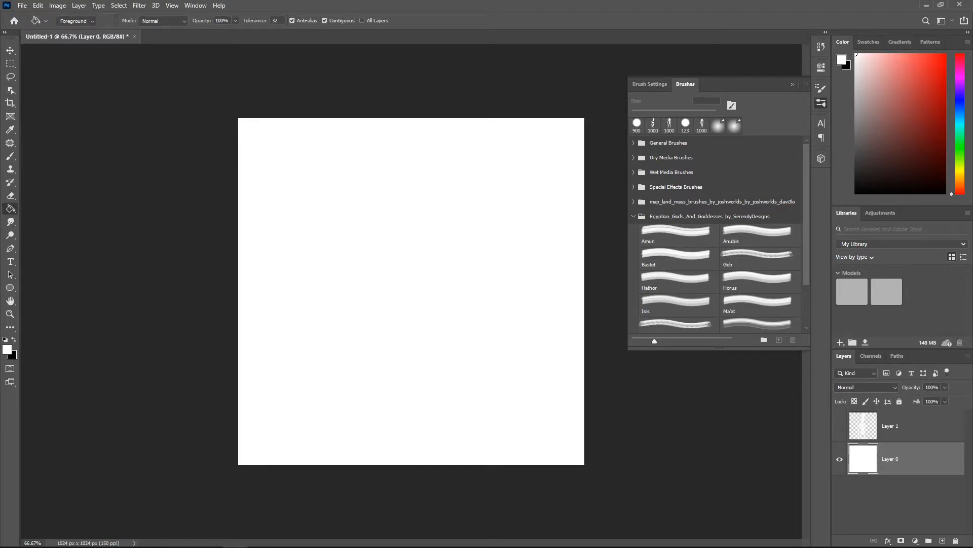
{"action": "key", "text": "x"}
{"action": "left_click", "coordinate": [411, 291]}
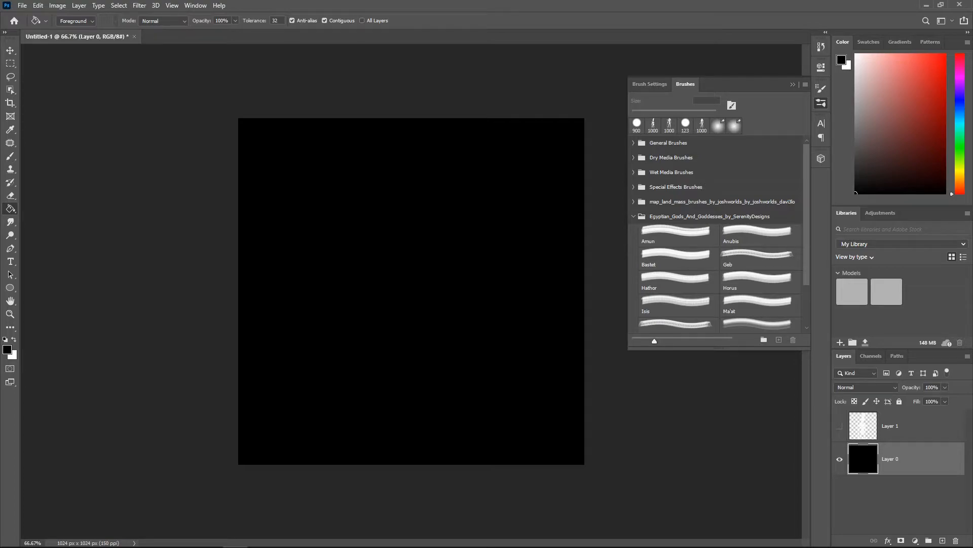
{"action": "left_click", "coordinate": [839, 426]}
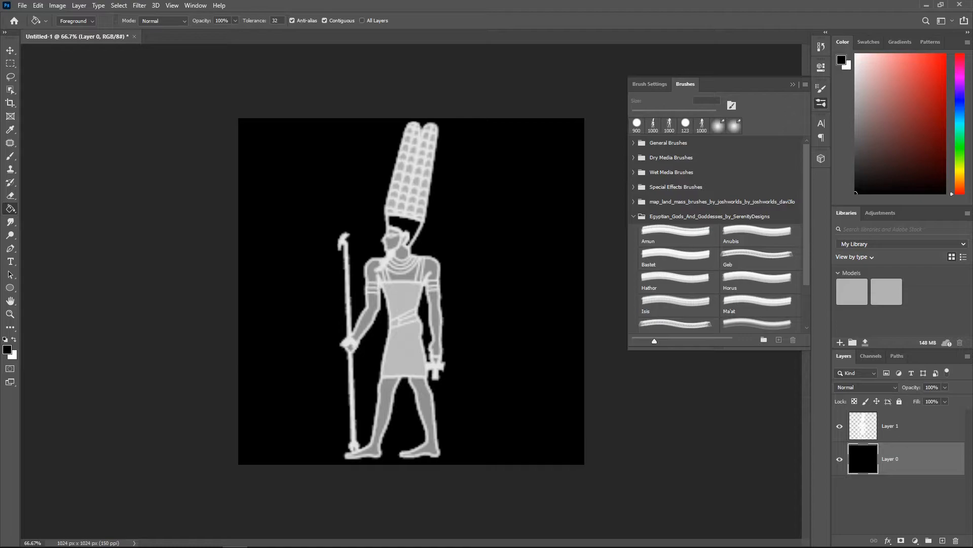
Save the image to the Desktop as a baseline standard JPEG named Amun at quality 12, Maximum.
{"action": "left_click", "coordinate": [821, 104]}
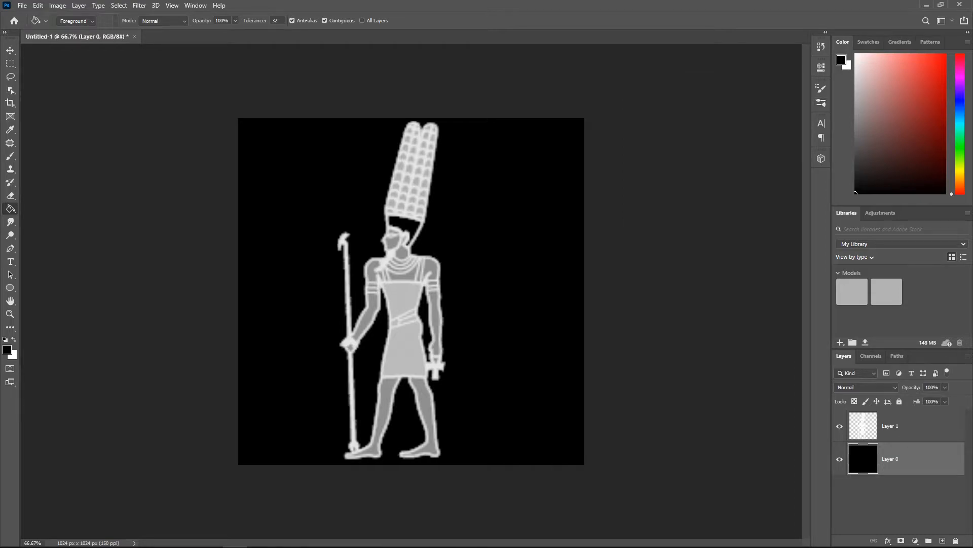
{"action": "left_click", "coordinate": [22, 5]}
{"action": "left_click", "coordinate": [40, 126]}
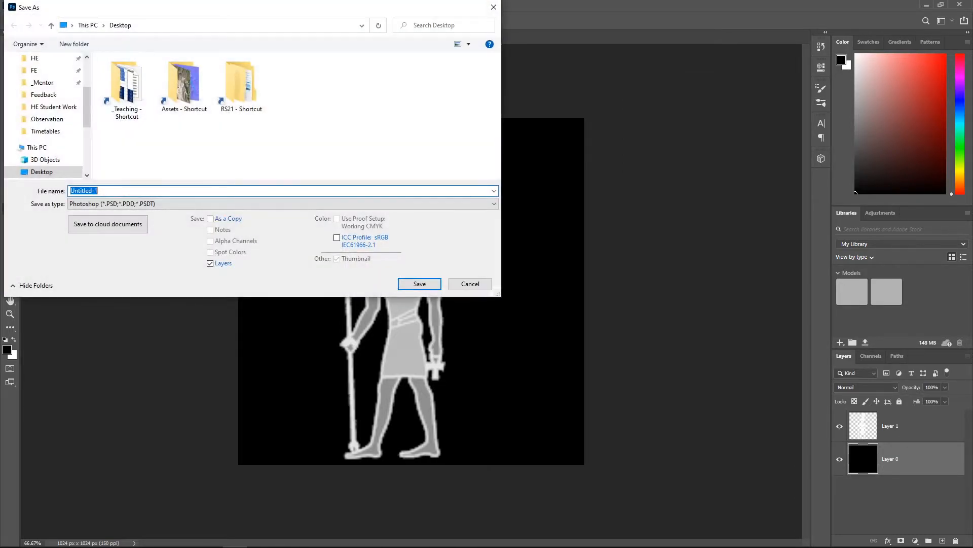
{"action": "left_click", "coordinate": [152, 203]}
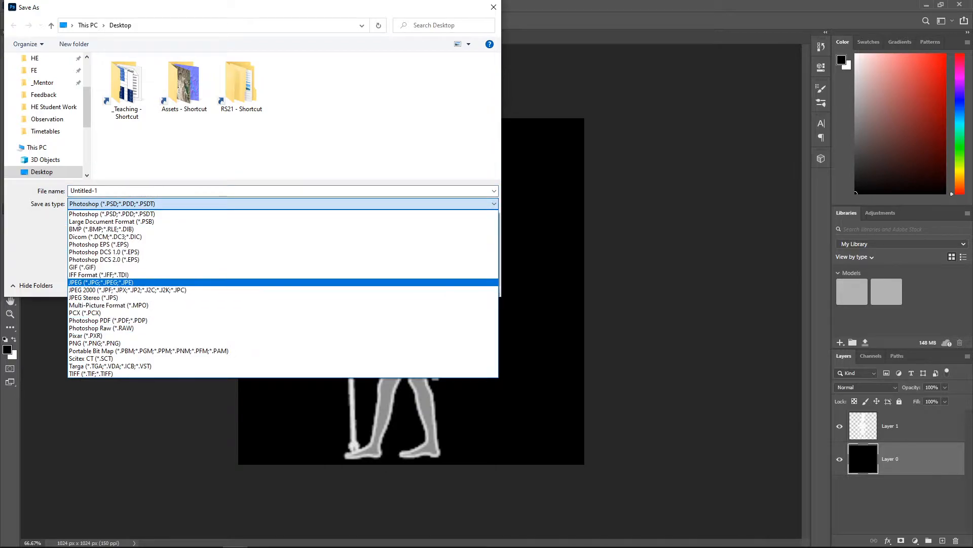
{"action": "left_click", "coordinate": [101, 282]}
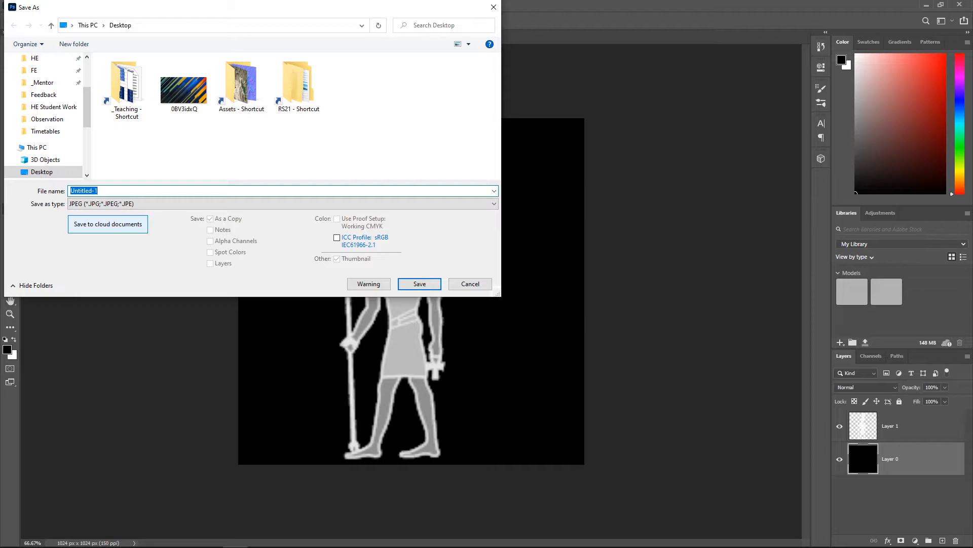
{"action": "type", "text": "Amun"}
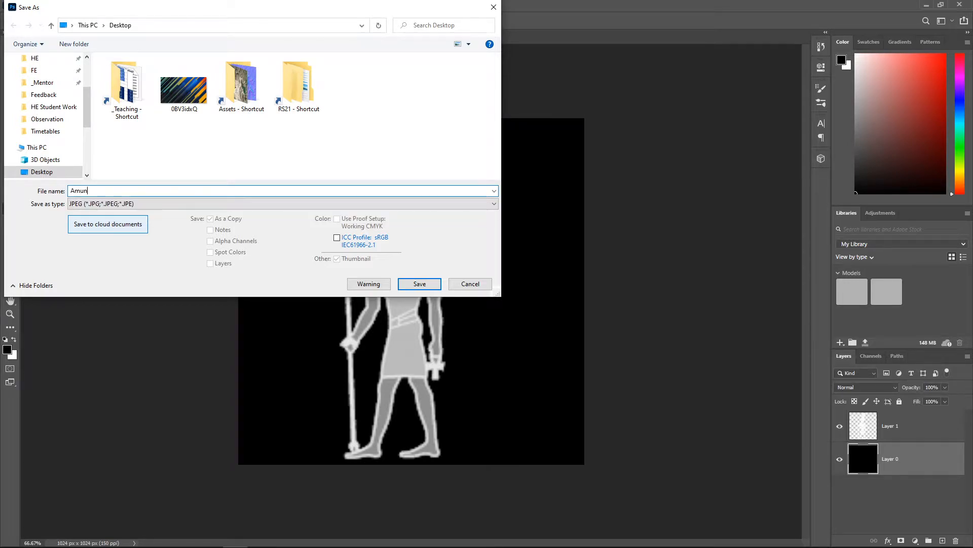
{"action": "key", "text": "Return"}
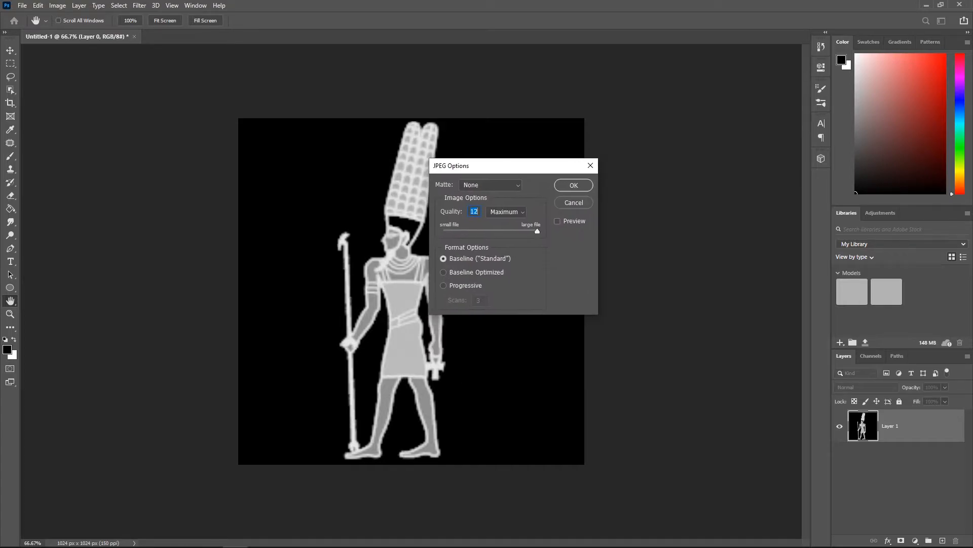
{"action": "left_click", "coordinate": [572, 185]}
Hide Layer 1, choose the Anubis brush from the Egyptian_Gods_And_Goddesses set and enlarge it to 1000 px.
{"action": "left_click", "coordinate": [840, 425]}
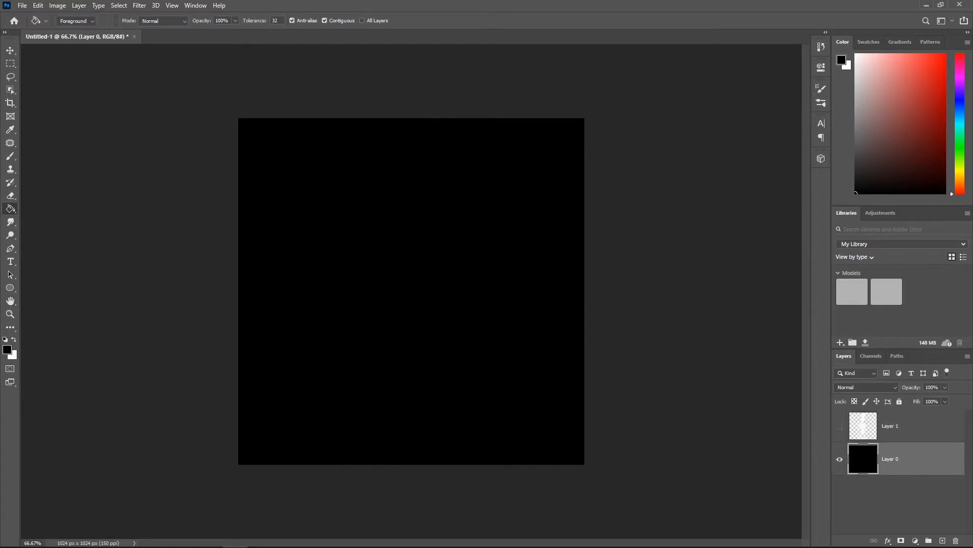
{"action": "key", "text": "b"}
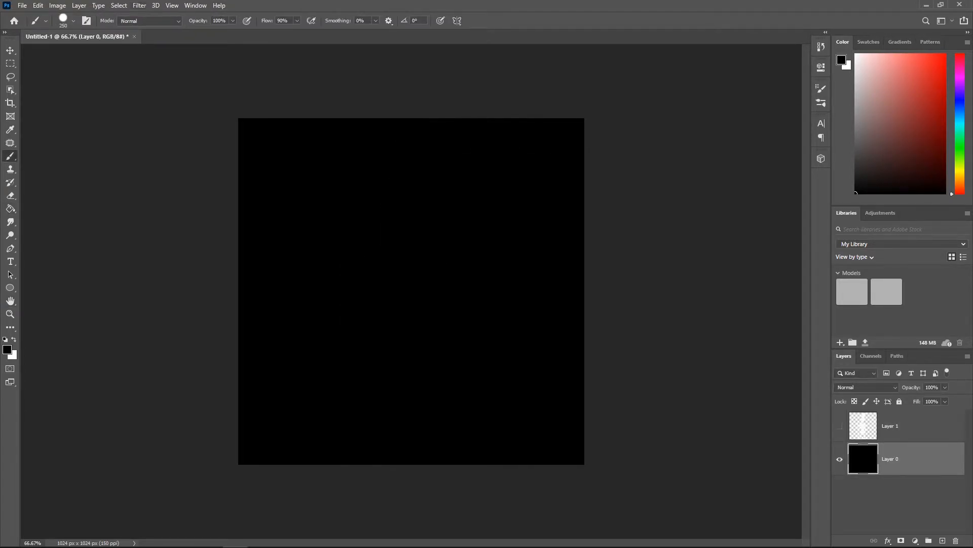
{"action": "left_click", "coordinate": [87, 20]}
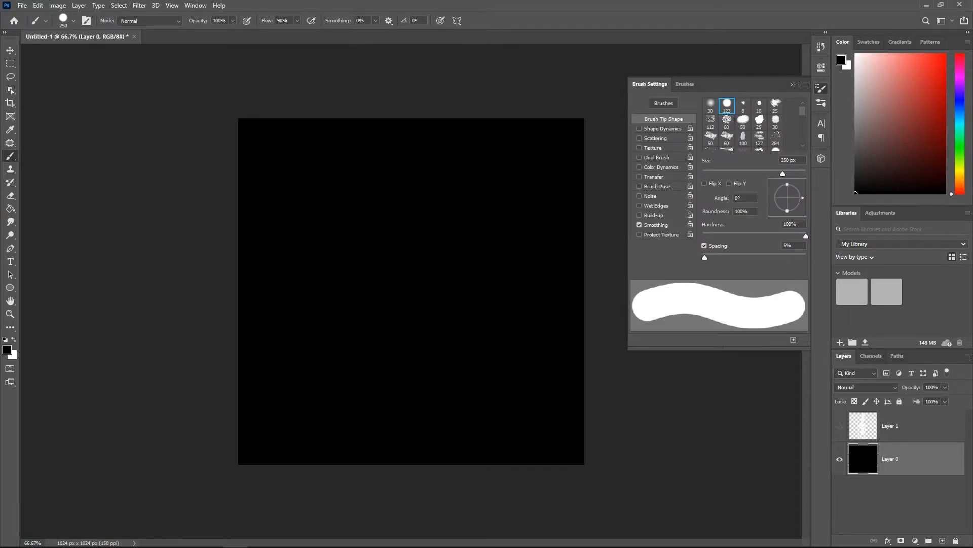
{"action": "left_click", "coordinate": [685, 84]}
{"action": "left_click", "coordinate": [760, 235]}
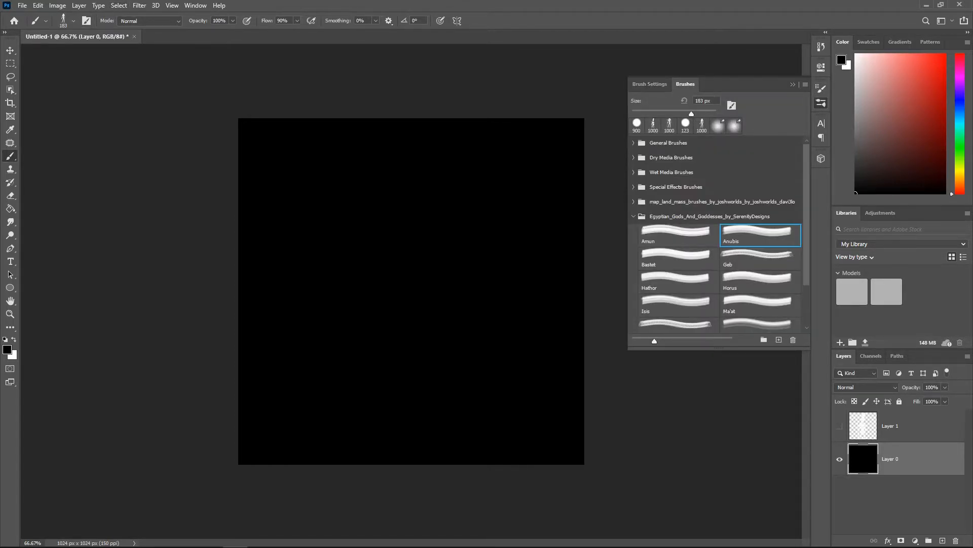
{"action": "key", "text": "bracketright"}
{"action": "key", "text": "bracketright"}
{"action": "key", "text": "bracketright"}
{"action": "key", "text": "bracketright"}
{"action": "key", "text": "bracketright"}
{"action": "key", "text": "bracketright"}
{"action": "key", "text": "bracketright"}
{"action": "key", "text": "bracketright"}
{"action": "key", "text": "bracketright"}
{"action": "key", "text": "bracketright"}
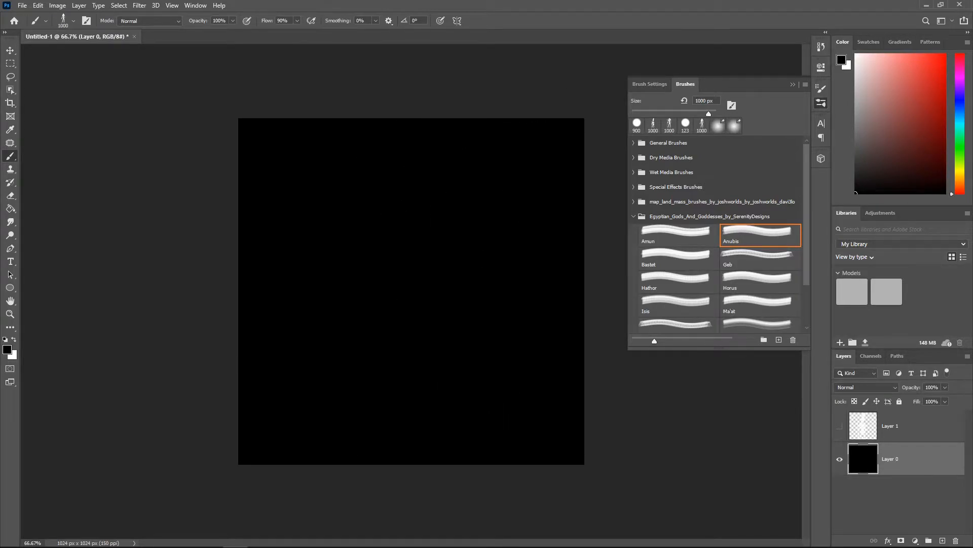
Flip the Anubis brush tip horizontally and swap the foreground color to white.
{"action": "left_click", "coordinate": [649, 84]}
{"action": "left_click", "coordinate": [704, 183]}
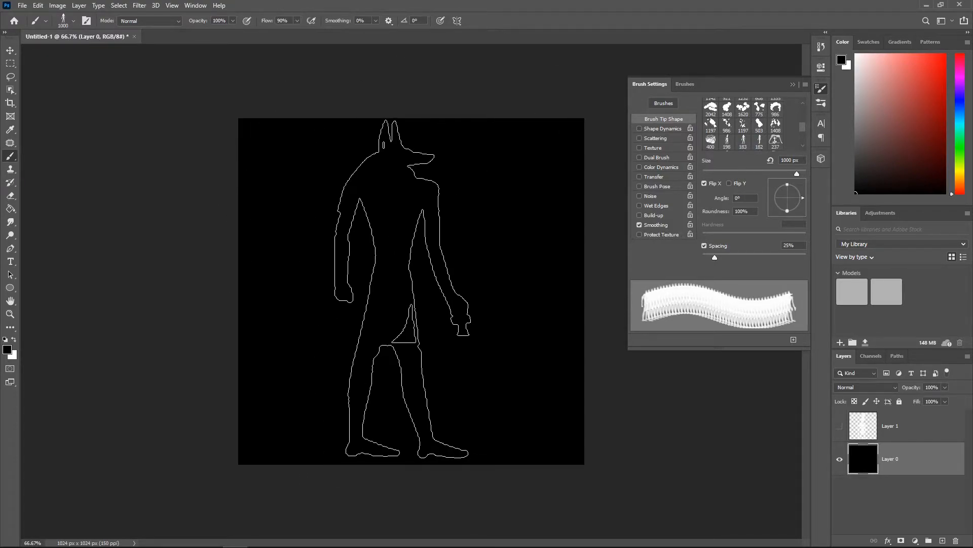
{"action": "key", "text": "x"}
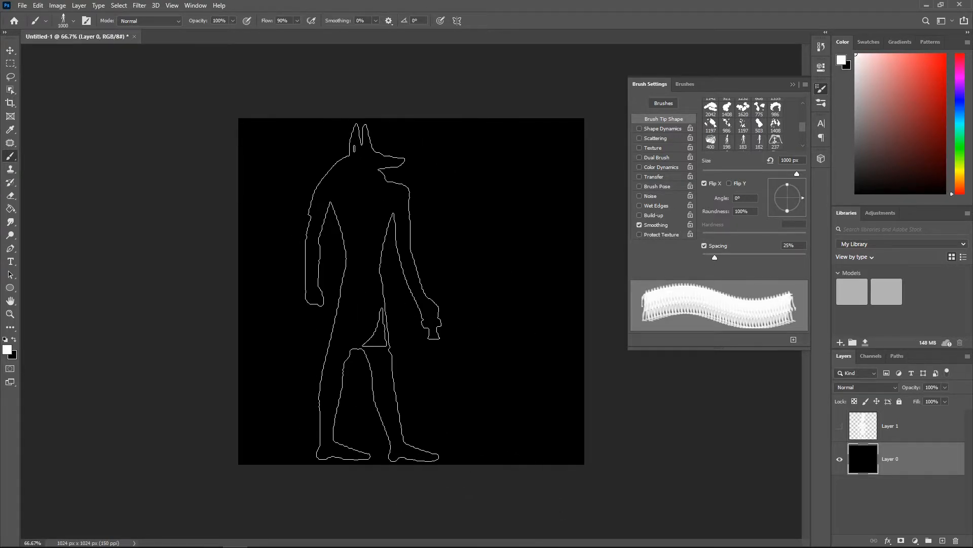
Replace the Amun layer with a new empty layer and stamp one white Anubis figure on it, slightly left of the canvas center.
{"action": "left_click", "coordinate": [891, 426]}
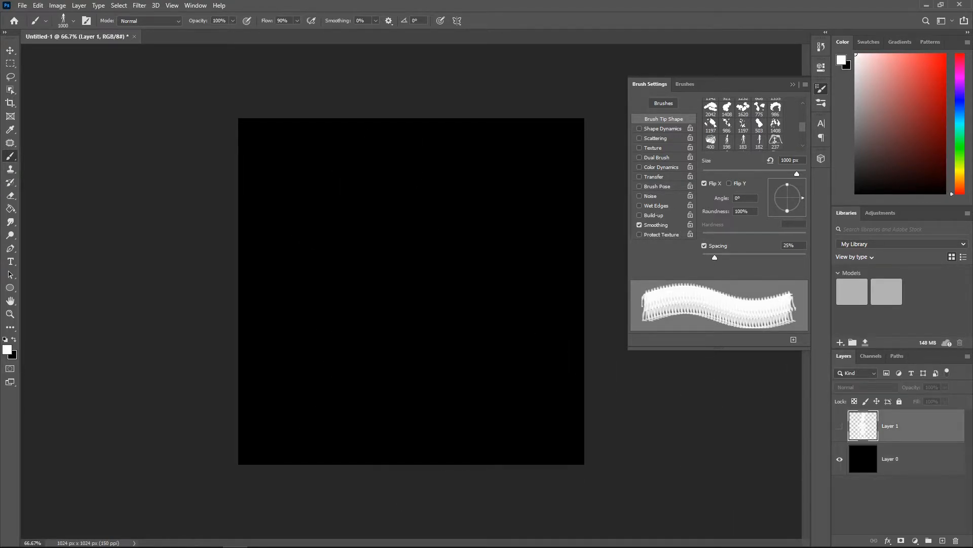
{"action": "left_click", "coordinate": [840, 426]}
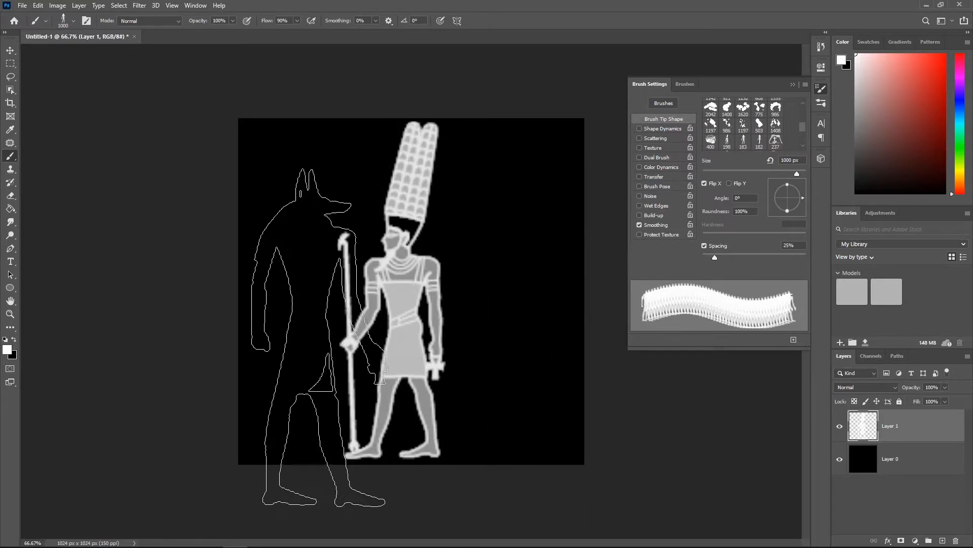
{"action": "left_click", "coordinate": [840, 426]}
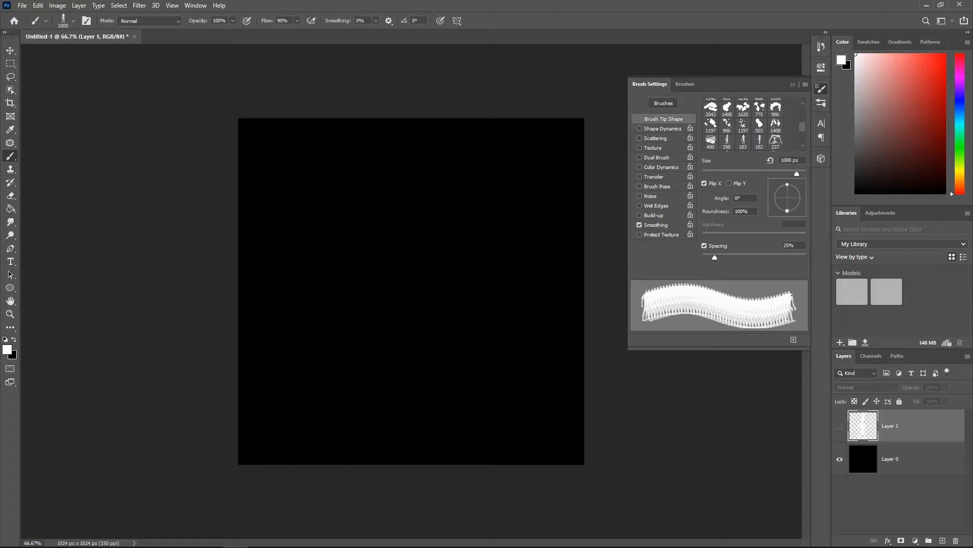
{"action": "left_click", "coordinate": [840, 426]}
{"action": "left_click_drag", "start_coordinate": [910, 429], "coordinate": [955, 541]}
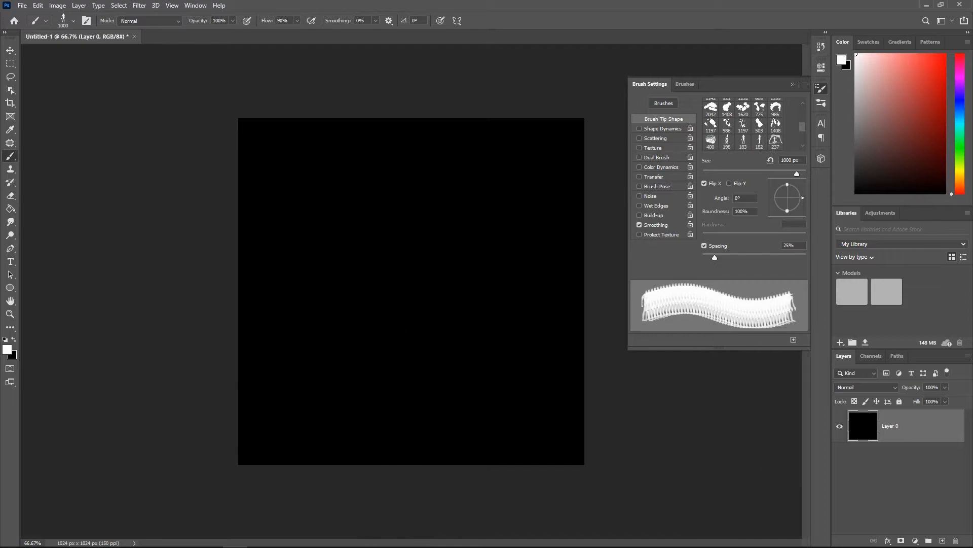
{"action": "left_click", "coordinate": [943, 540]}
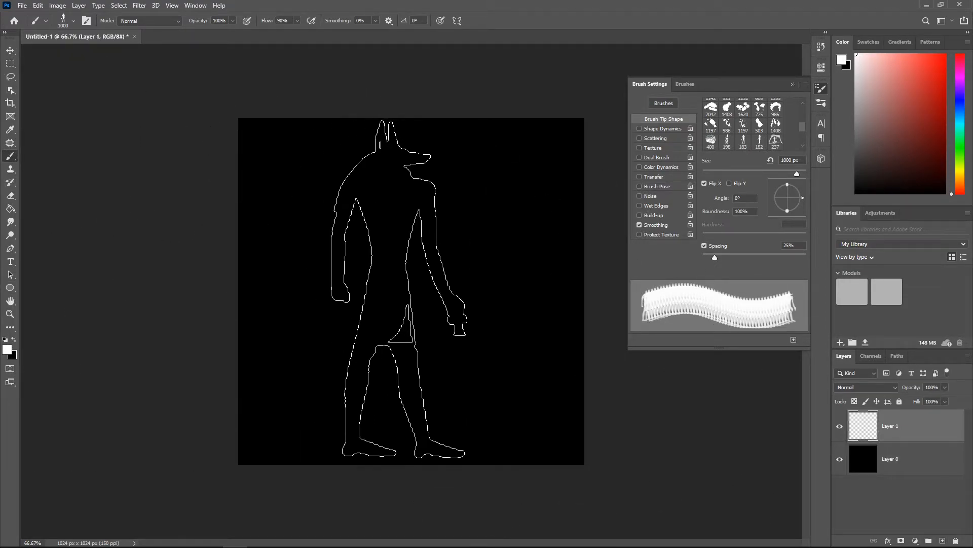
{"action": "left_click", "coordinate": [397, 292]}
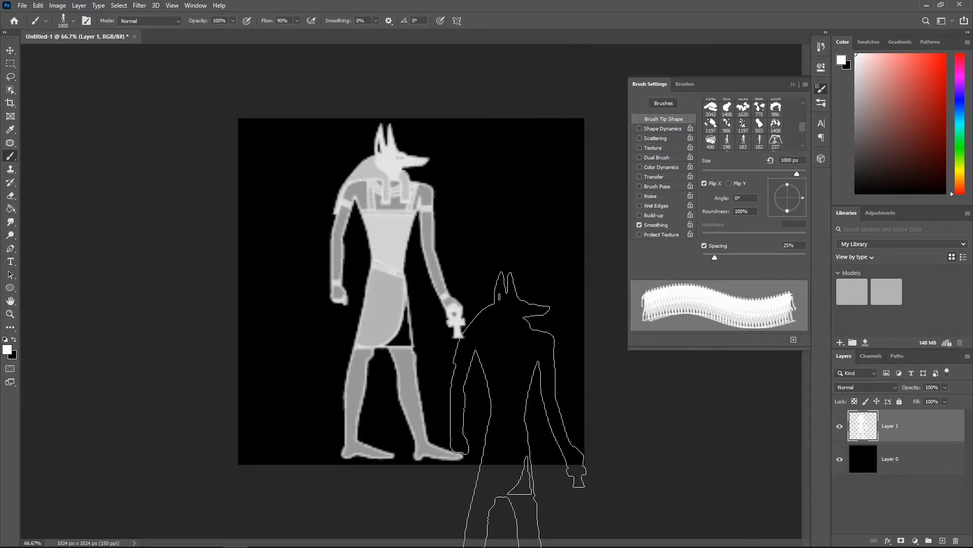
Save the image to the Desktop as a JPEG named Anubis and collapse the brush settings.
{"action": "left_click", "coordinate": [22, 5]}
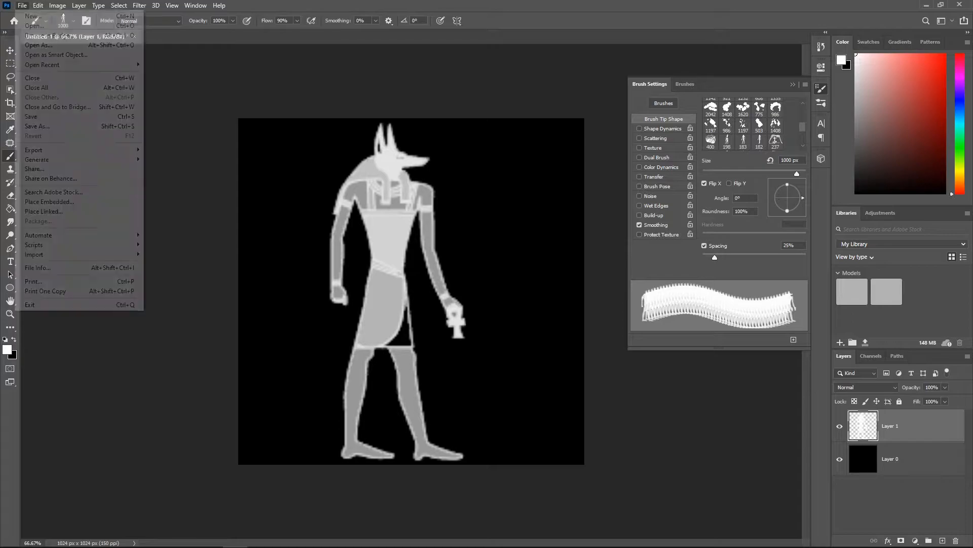
{"action": "left_click", "coordinate": [37, 126]}
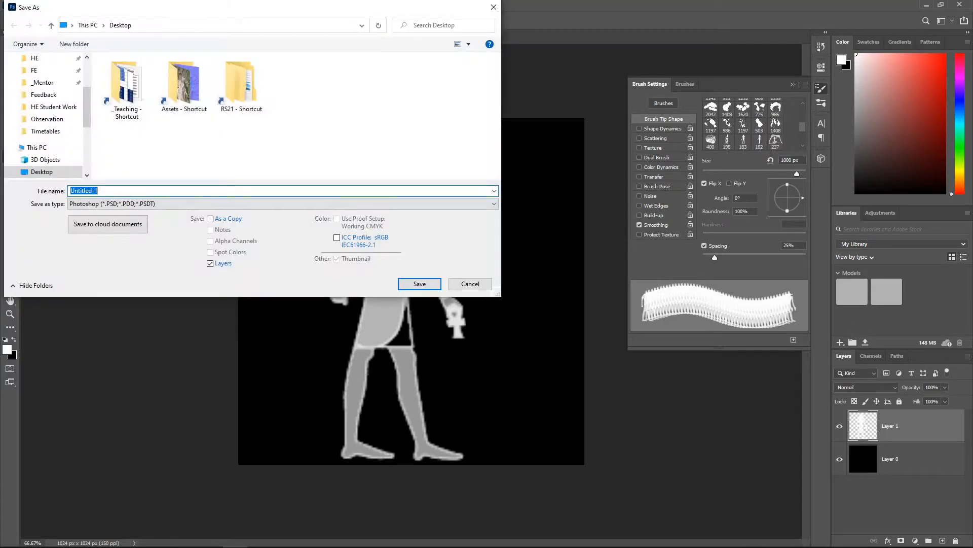
{"action": "left_click", "coordinate": [152, 204]}
{"action": "left_click", "coordinate": [142, 282]}
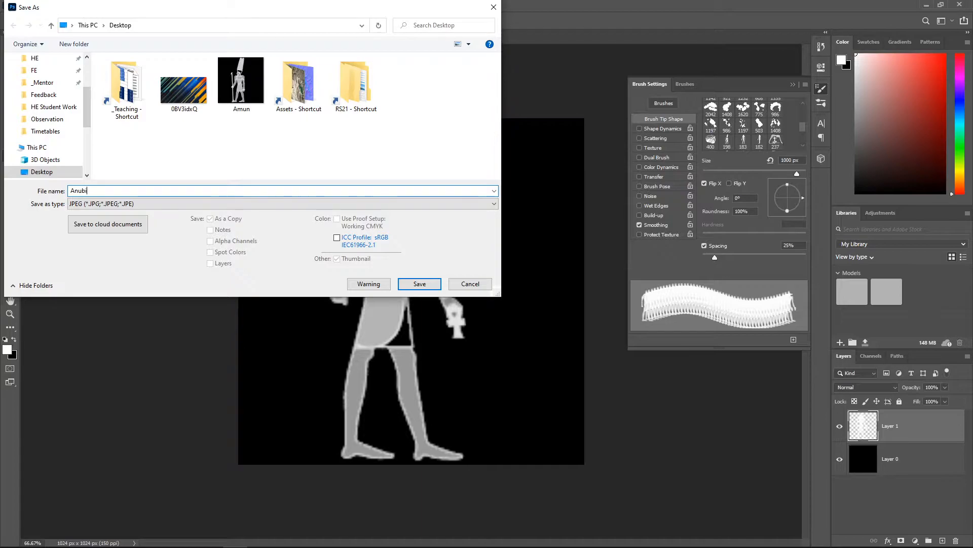
{"action": "key", "text": "Return"}
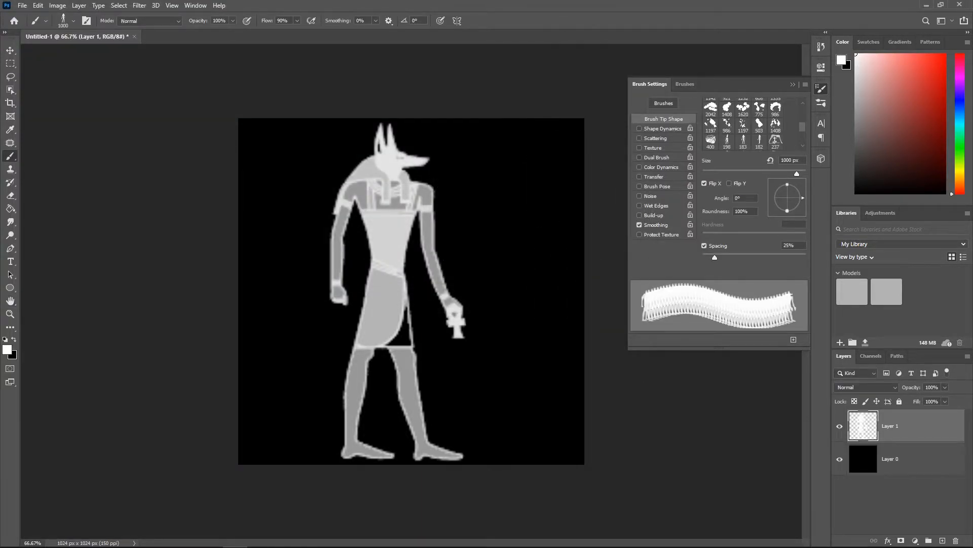
{"action": "left_click", "coordinate": [793, 84]}
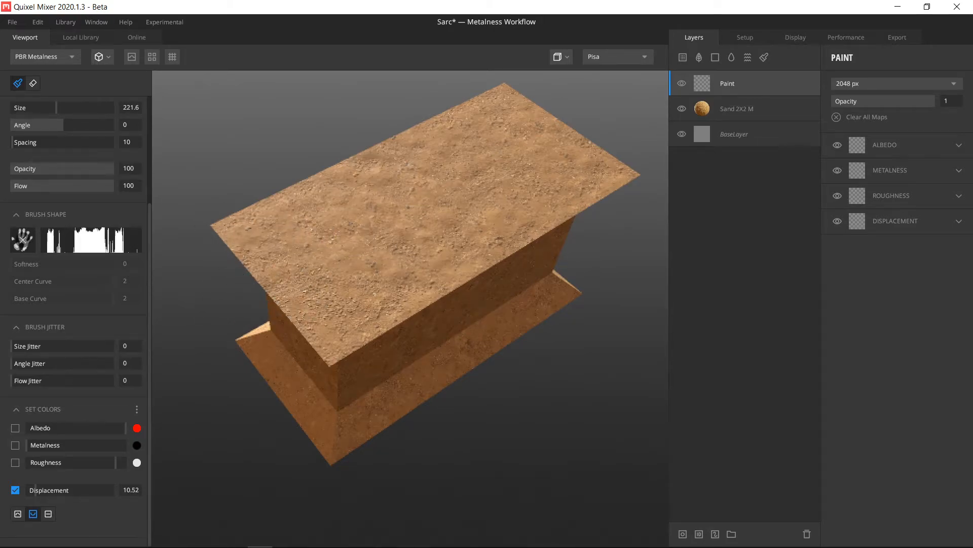
Switch to Quixel Mixer and replace the Paint layer's handprint brush shape with the Amun image from the Desktop.
{"action": "scroll", "coordinate": [76, 319], "scroll_direction": "up", "scroll_amount": 3}
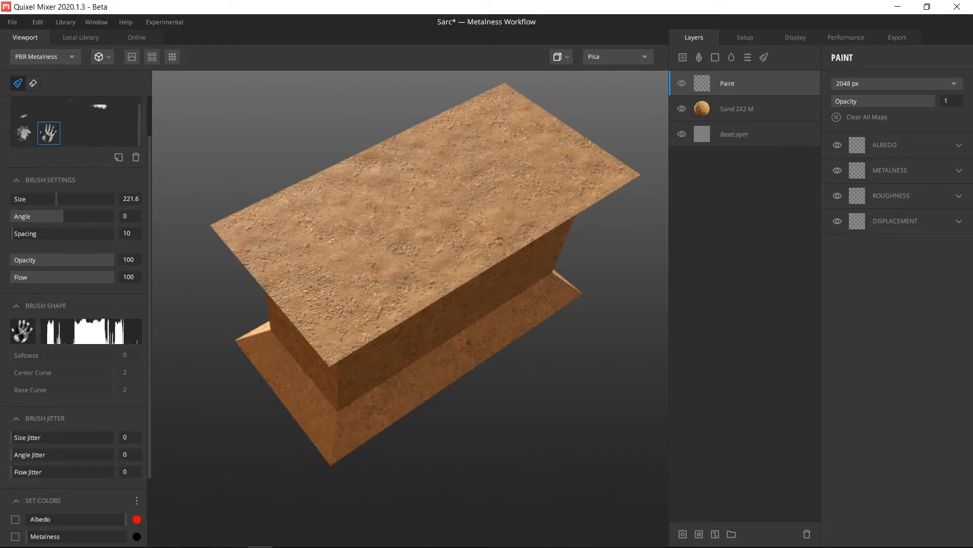
{"action": "left_click", "coordinate": [22, 331]}
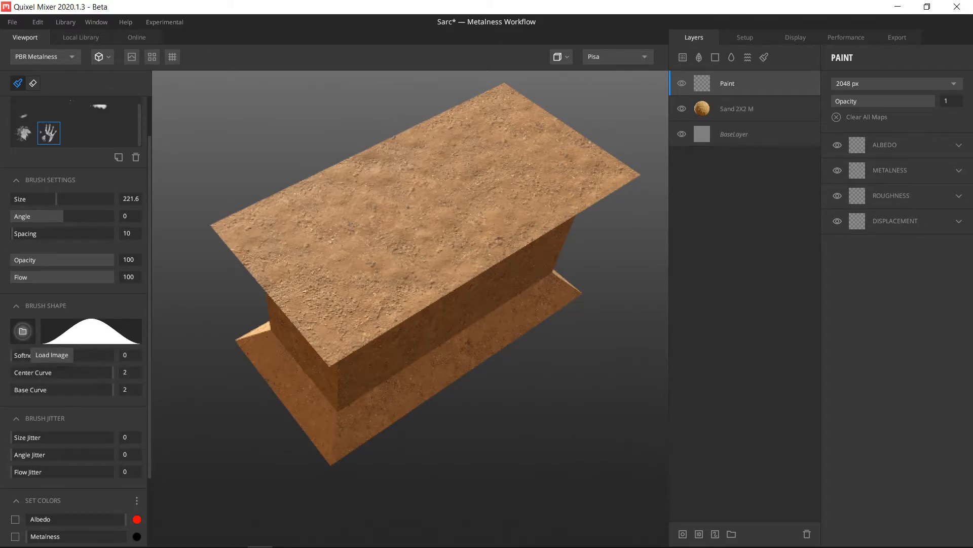
{"action": "left_click", "coordinate": [23, 331]}
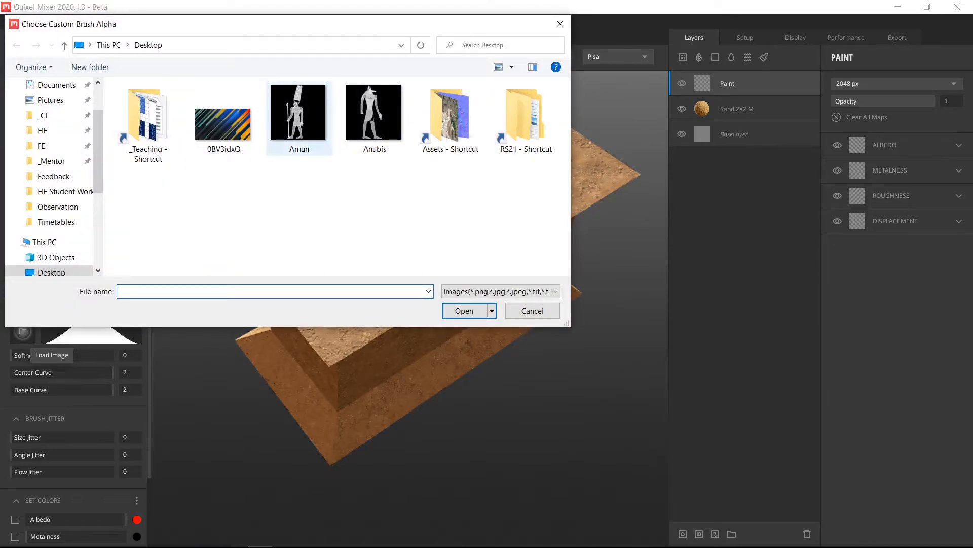
{"action": "left_click", "coordinate": [299, 120]}
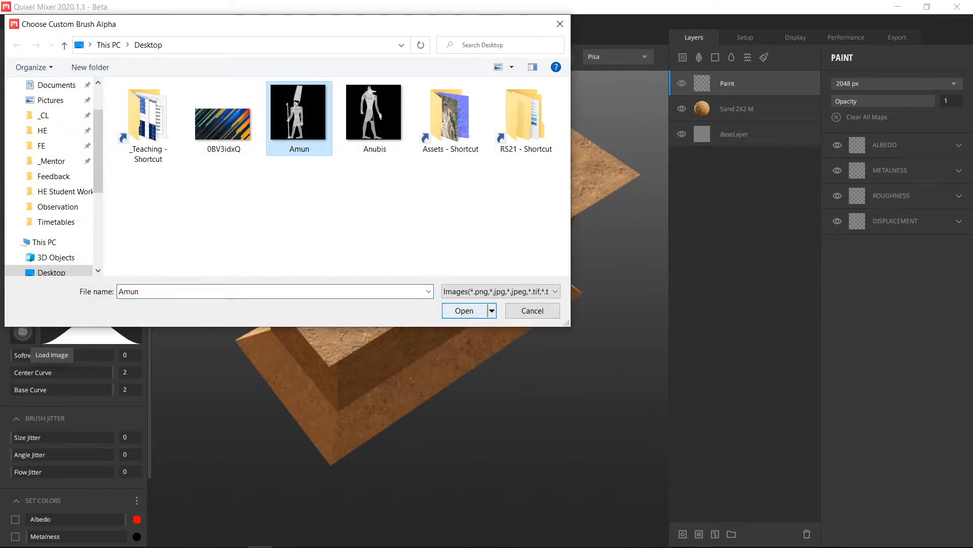
{"action": "left_click", "coordinate": [465, 311]}
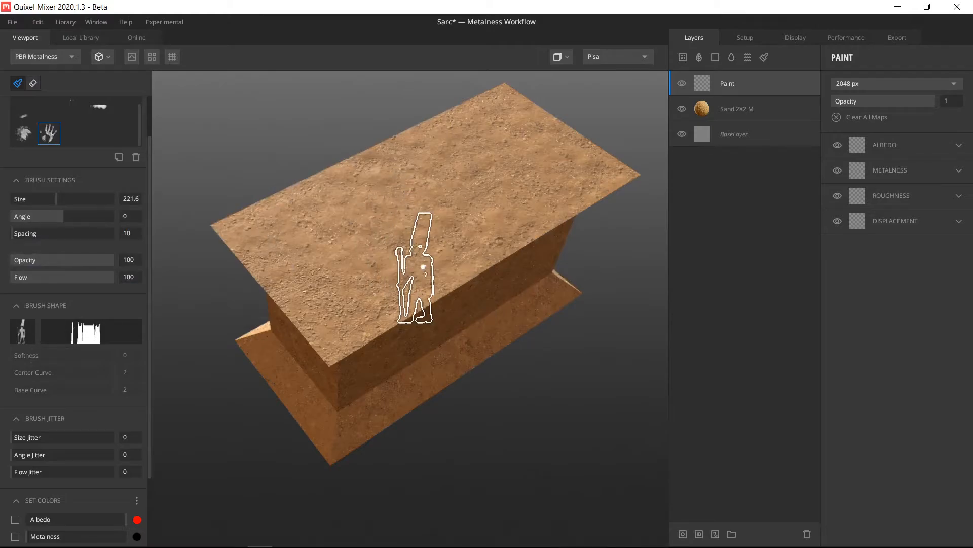
Save the current brush with the Amun shape as a new brush named AmunBrush.
{"action": "scroll", "coordinate": [418, 294], "scroll_direction": "down", "scroll_amount": 2}
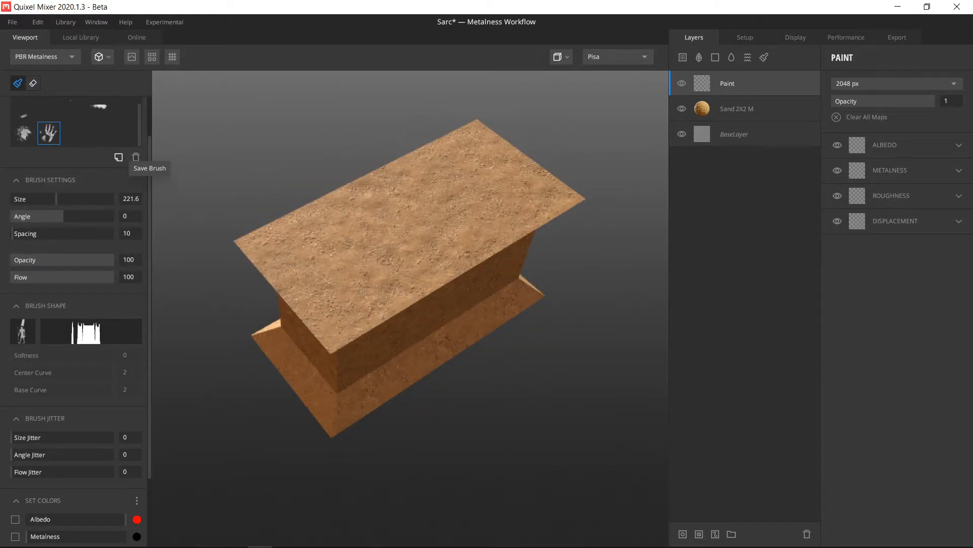
{"action": "left_click", "coordinate": [119, 157]}
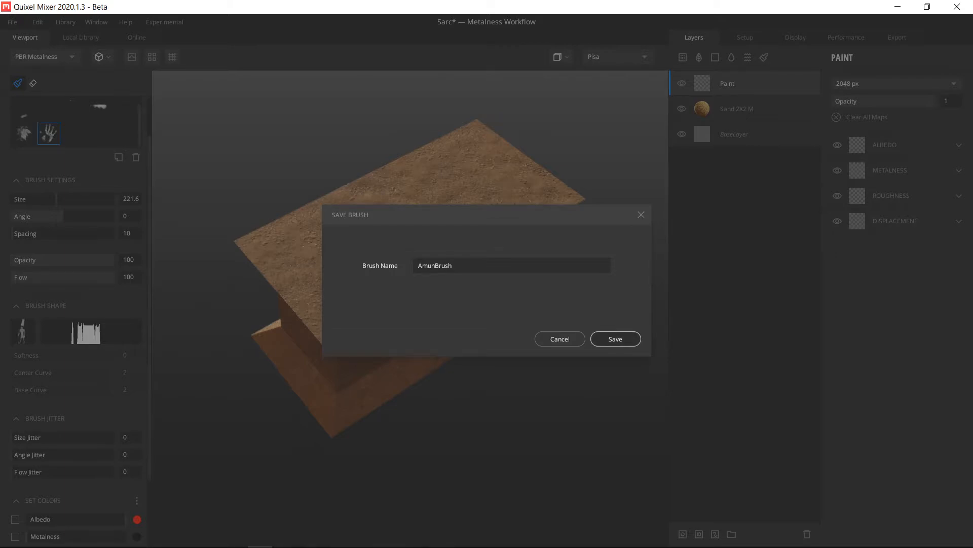
{"action": "left_click", "coordinate": [616, 338]}
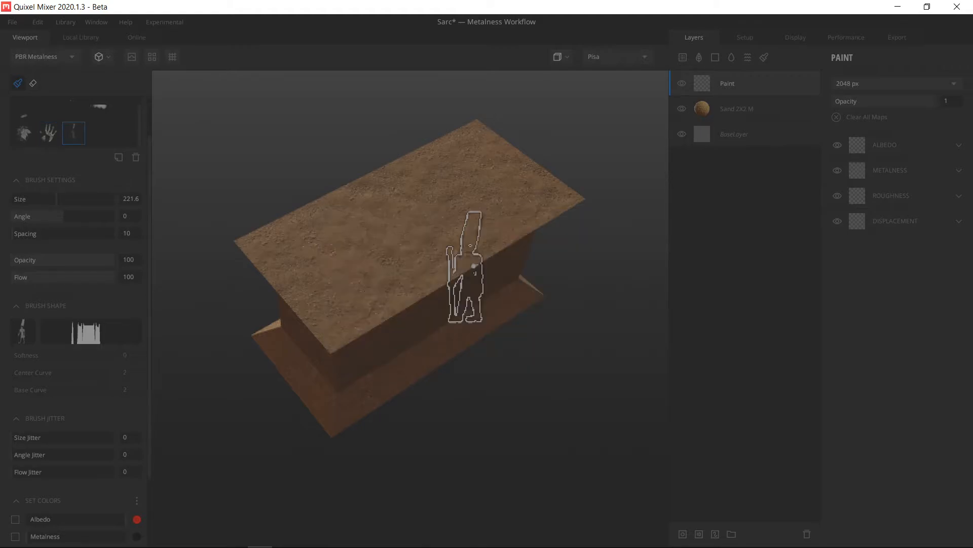
Show the sarcophagus in the front view with its long side framed, and set the brush size to 300.
{"action": "left_click", "coordinate": [561, 56]}
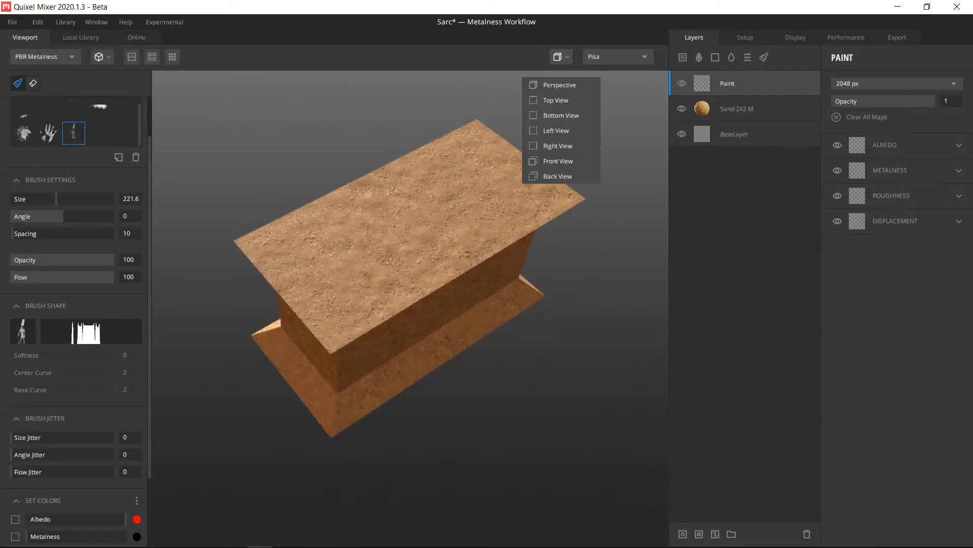
{"action": "left_click", "coordinate": [556, 130]}
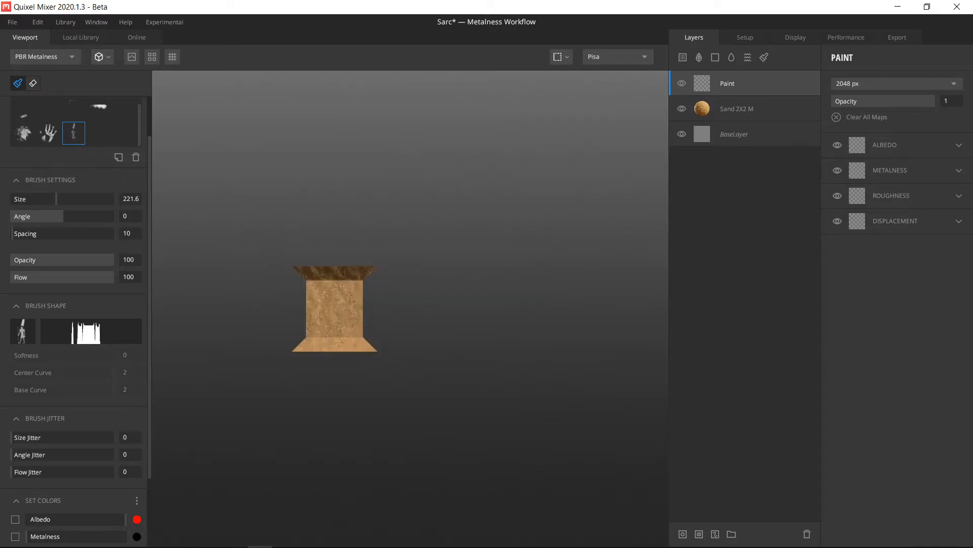
{"action": "left_click", "coordinate": [561, 57]}
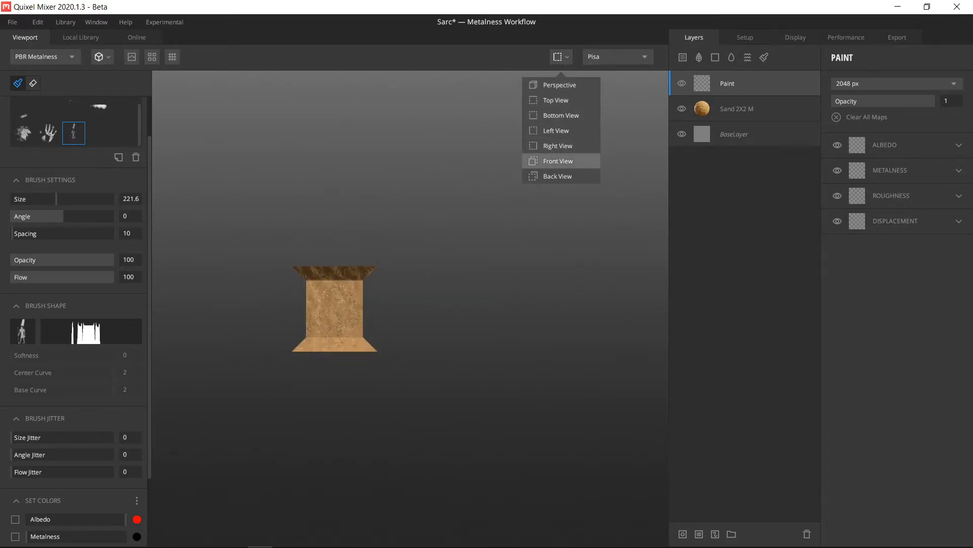
{"action": "left_click", "coordinate": [558, 161]}
{"action": "scroll", "coordinate": [352, 301], "scroll_direction": "up", "scroll_amount": 5}
{"action": "scroll", "coordinate": [433, 304], "scroll_direction": "down", "scroll_amount": 3}
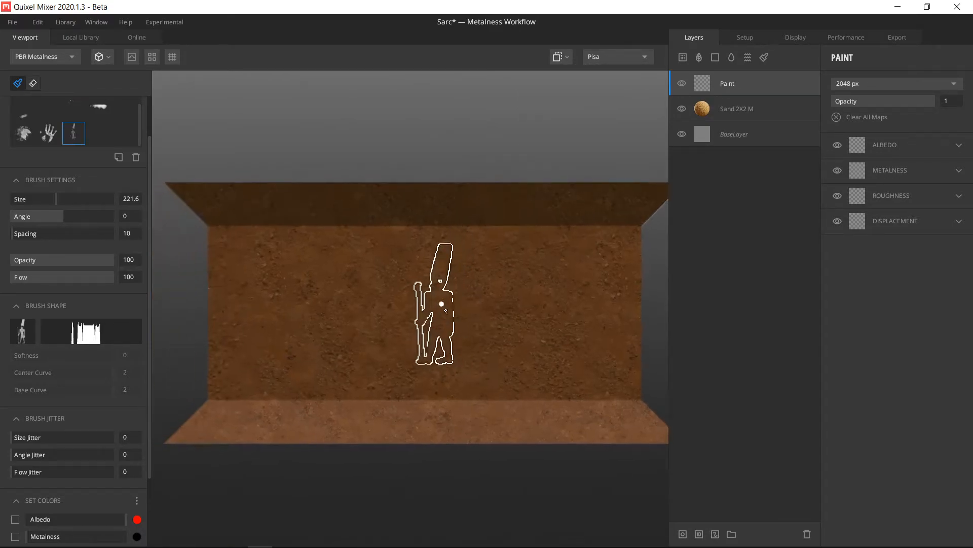
{"action": "scroll", "coordinate": [425, 285], "scroll_direction": "up", "scroll_amount": 3}
{"action": "mouse_move", "coordinate": [386, 293]}
{"action": "middle_mouse_down"}
{"action": "mouse_move", "coordinate": [428, 285]}
{"action": "mouse_move", "coordinate": [400, 287]}
{"action": "middle_mouse_up"}
{"action": "scroll", "coordinate": [397, 284], "scroll_direction": "down", "scroll_amount": 2}
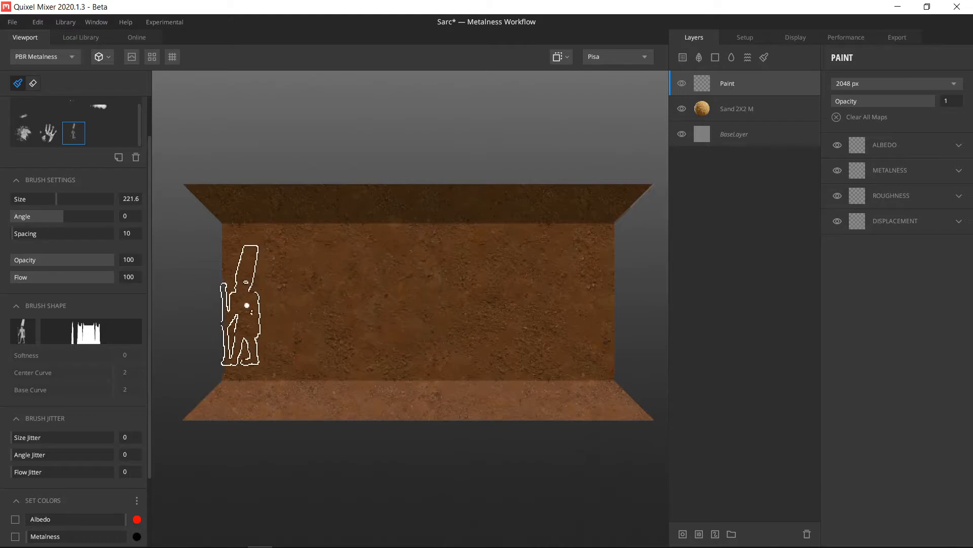
{"action": "scroll", "coordinate": [278, 299], "scroll_direction": "up", "scroll_amount": 2}
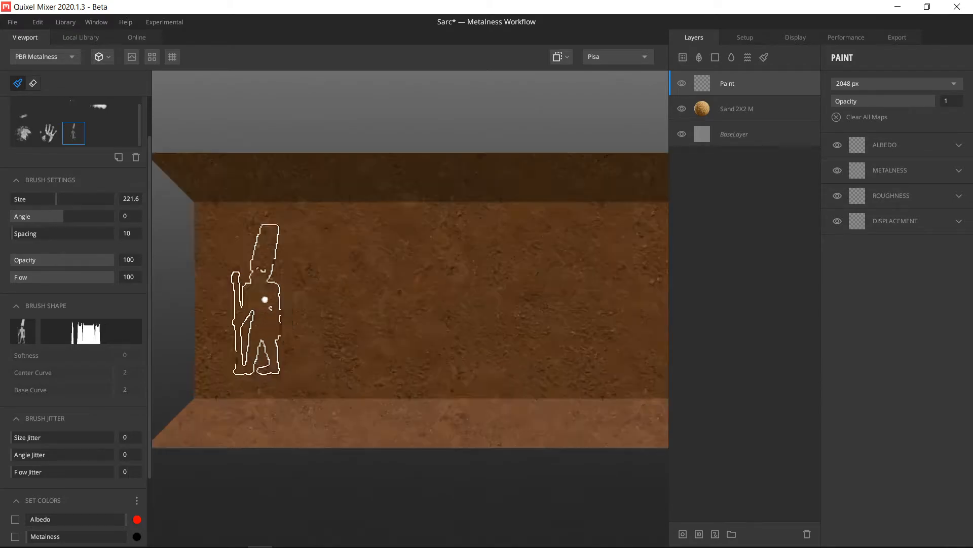
{"action": "scroll", "coordinate": [277, 291], "scroll_direction": "down", "scroll_amount": 2}
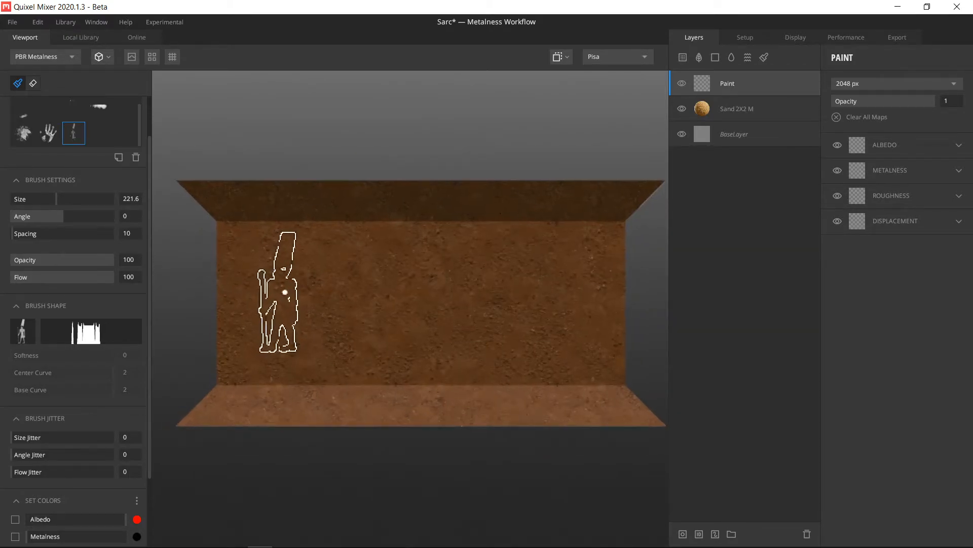
{"action": "scroll", "coordinate": [267, 296], "scroll_direction": "up", "scroll_amount": 2}
{"action": "scroll", "coordinate": [282, 299], "scroll_direction": "down", "scroll_amount": 1}
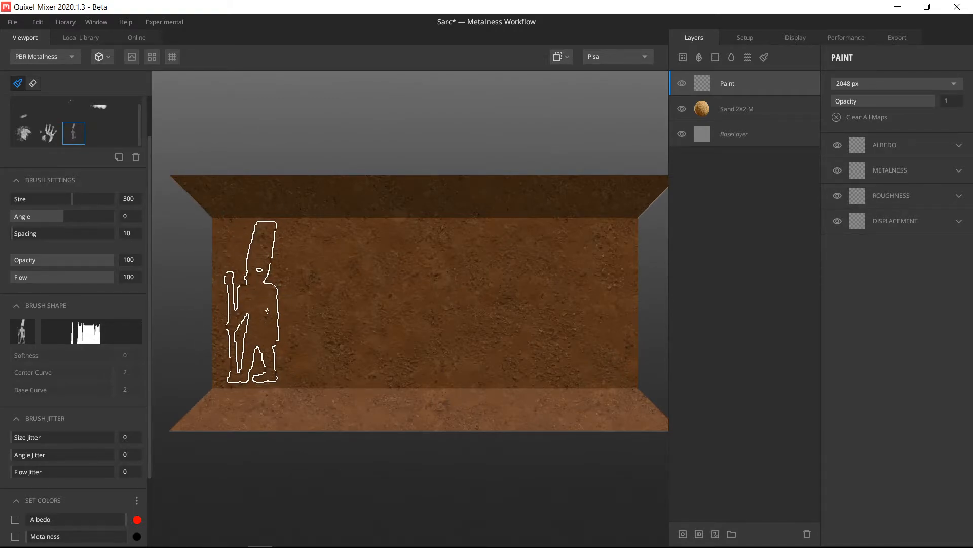
Try stamping an Amun figure at the left end of the sarcophagus's front side, and undo the stamp.
{"action": "left_click", "coordinate": [266, 311]}
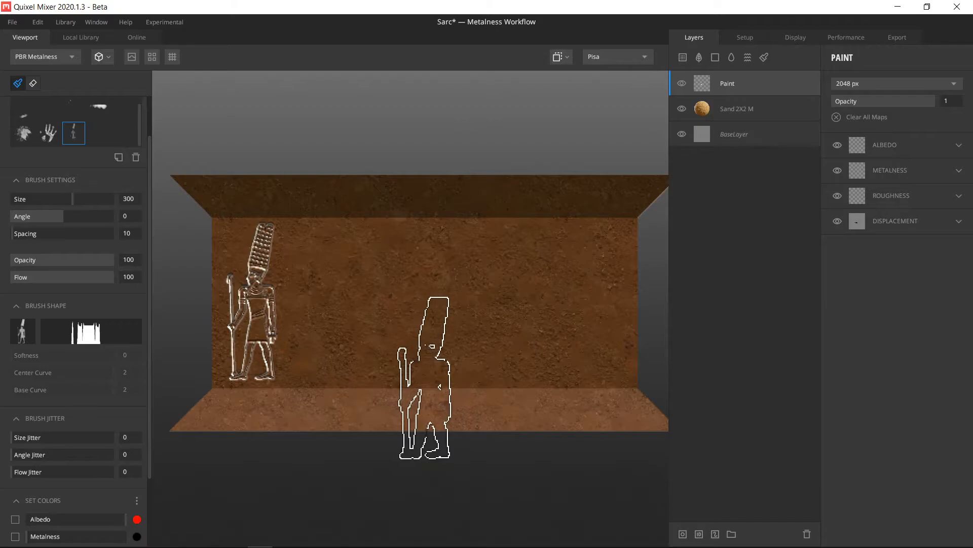
{"action": "key", "text": "ctrl+z"}
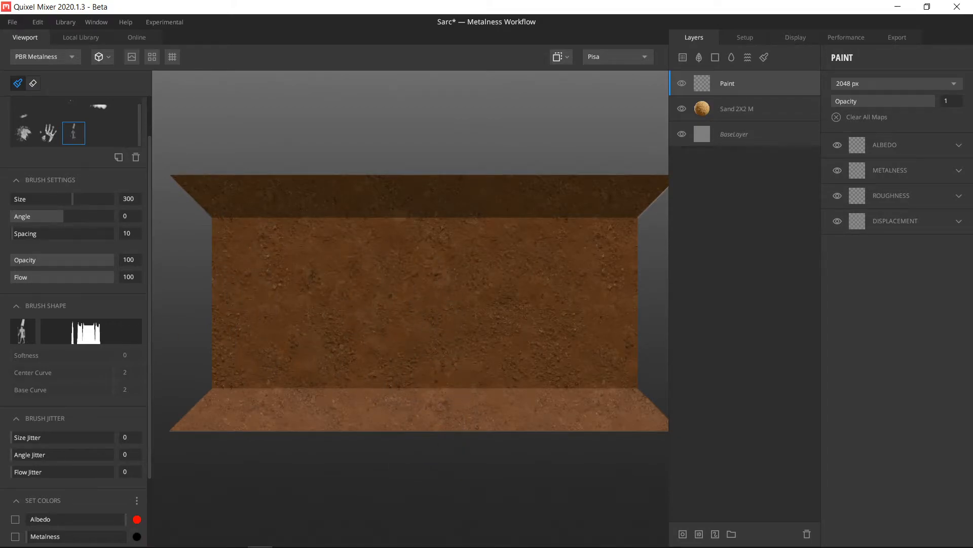
Enable albedo for the brush and set its color to a slightly darker shade of the brown sampled from the sand surface.
{"action": "scroll", "coordinate": [76, 320], "scroll_direction": "down", "scroll_amount": 3}
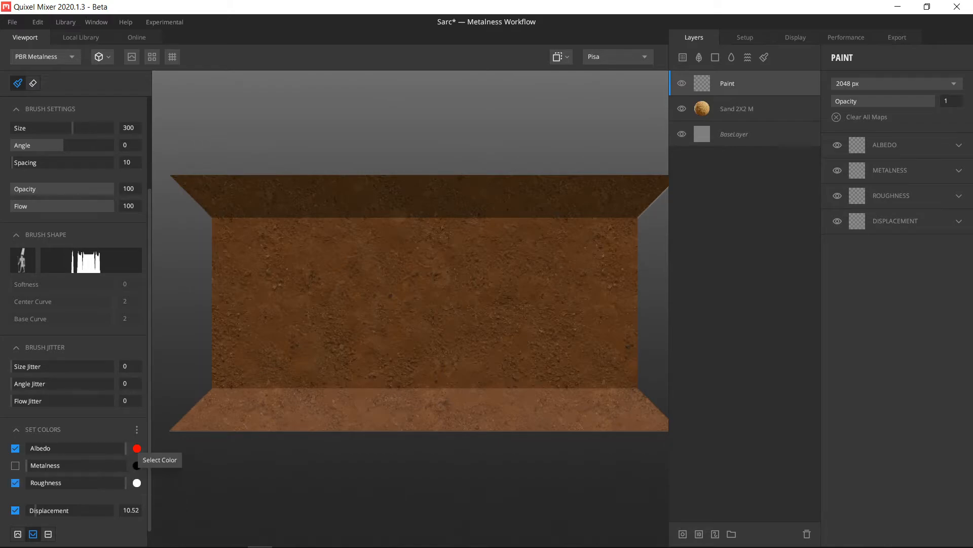
{"action": "left_click", "coordinate": [137, 447]}
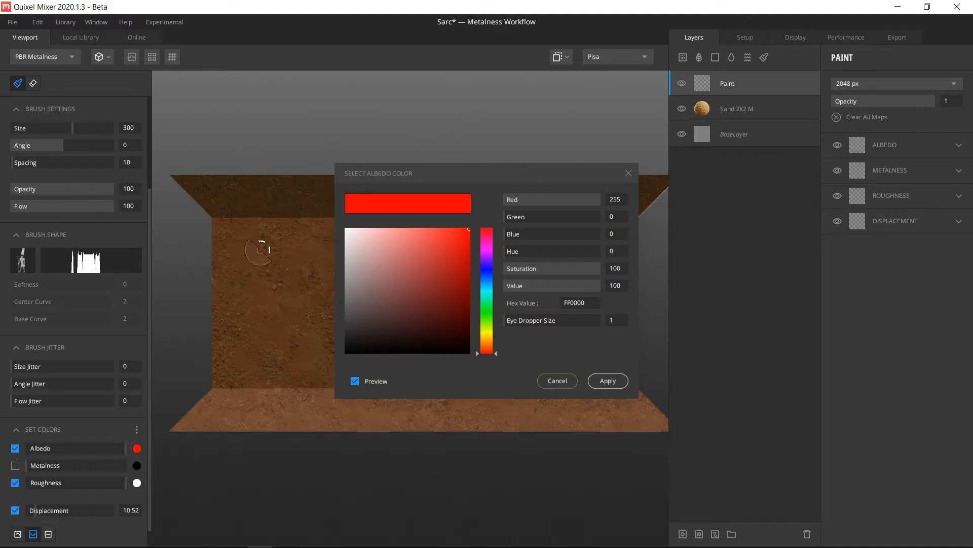
{"action": "left_click", "coordinate": [248, 249]}
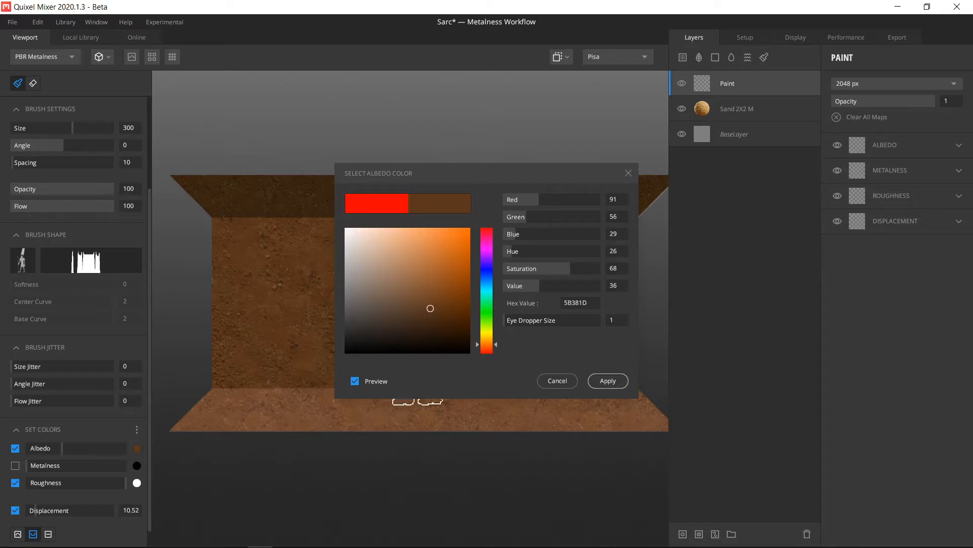
{"action": "left_click_drag", "start_coordinate": [431, 309], "coordinate": [436, 315]}
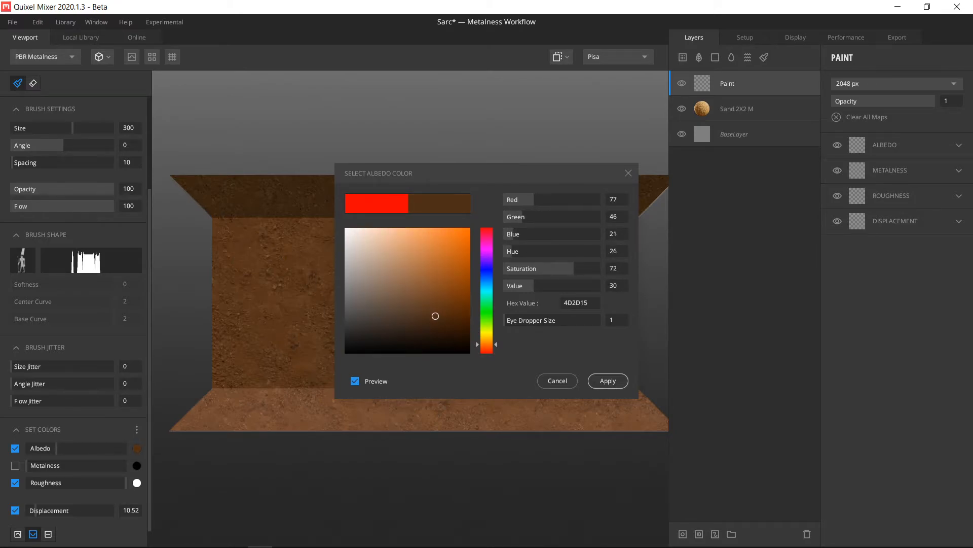
{"action": "left_click", "coordinate": [608, 380]}
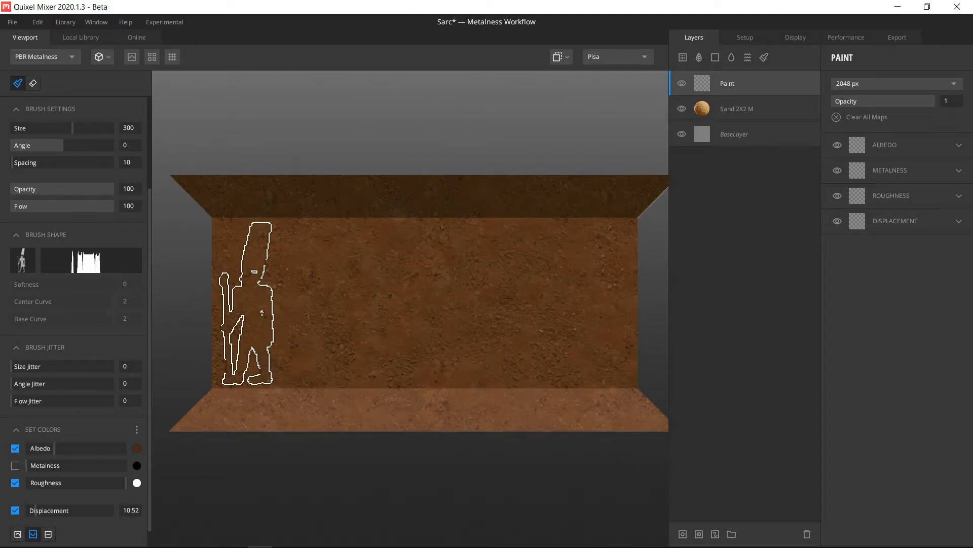
Stamp one Amun figure at each end of the front side, undoing a trial figure made with another displacement mode.
{"action": "left_click", "coordinate": [247, 302]}
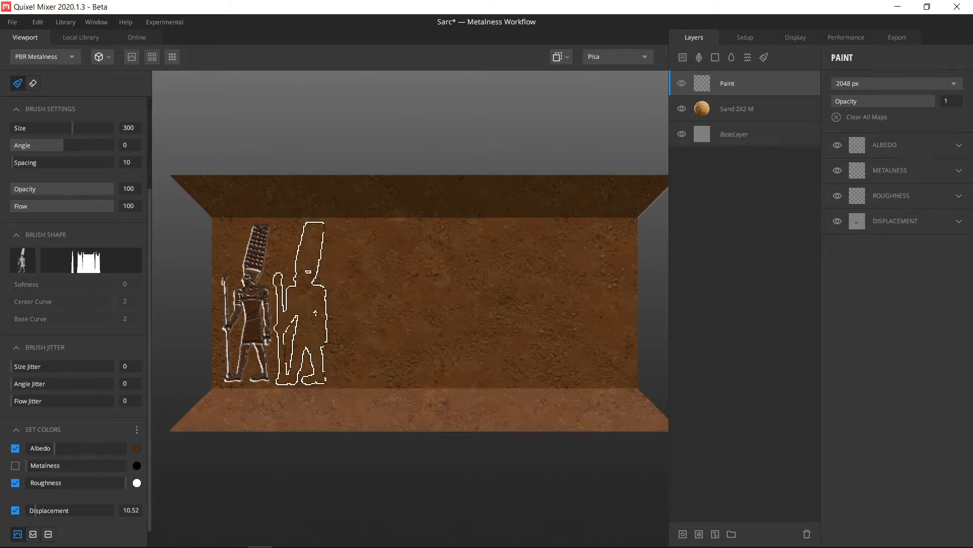
{"action": "left_click", "coordinate": [320, 311]}
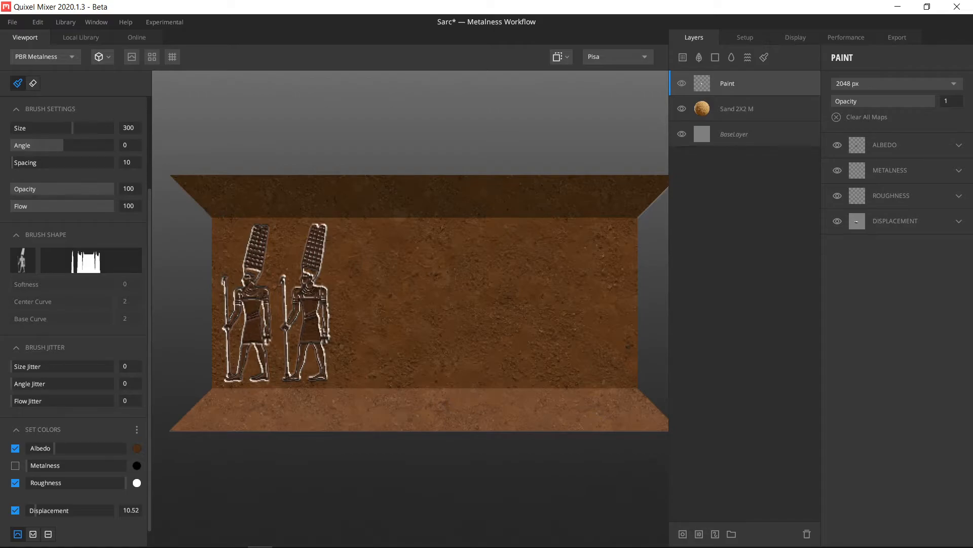
{"action": "key", "text": "ctrl+z"}
{"action": "left_click", "coordinate": [33, 533]}
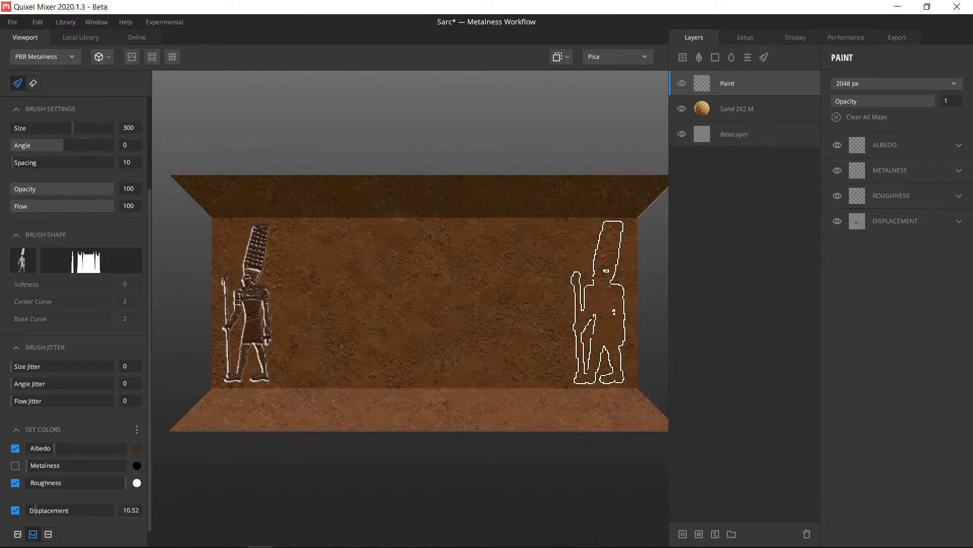
{"action": "left_click", "coordinate": [598, 302]}
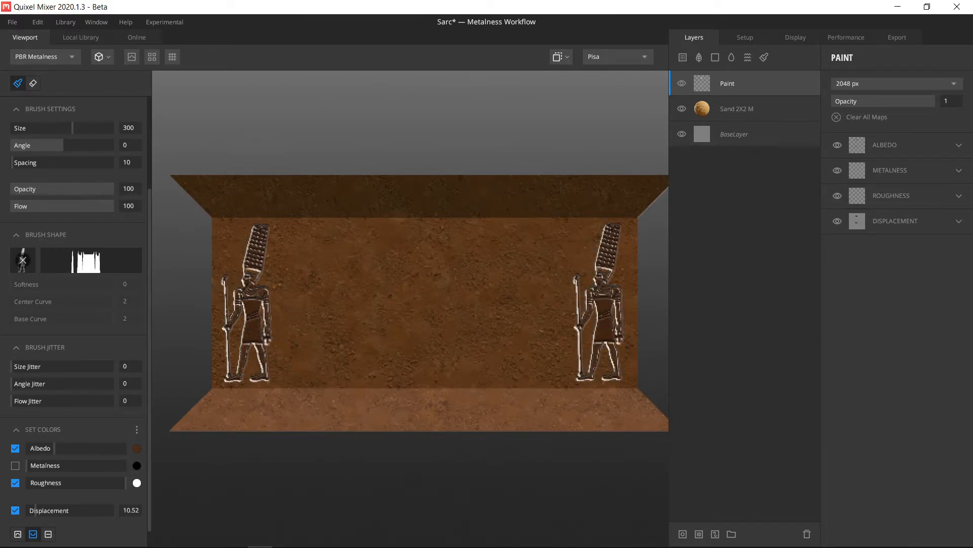
Replace the brush shape with the Anubis image and stamp two Anubis figures, beside the left Amun and just right of the center.
{"action": "scroll", "coordinate": [76, 205], "scroll_direction": "up", "scroll_amount": 7}
{"action": "scroll", "coordinate": [78, 152], "scroll_direction": "down", "scroll_amount": 3}
{"action": "left_click", "coordinate": [23, 311]}
{"action": "left_click", "coordinate": [22, 311]}
{"action": "double_click", "coordinate": [374, 118]}
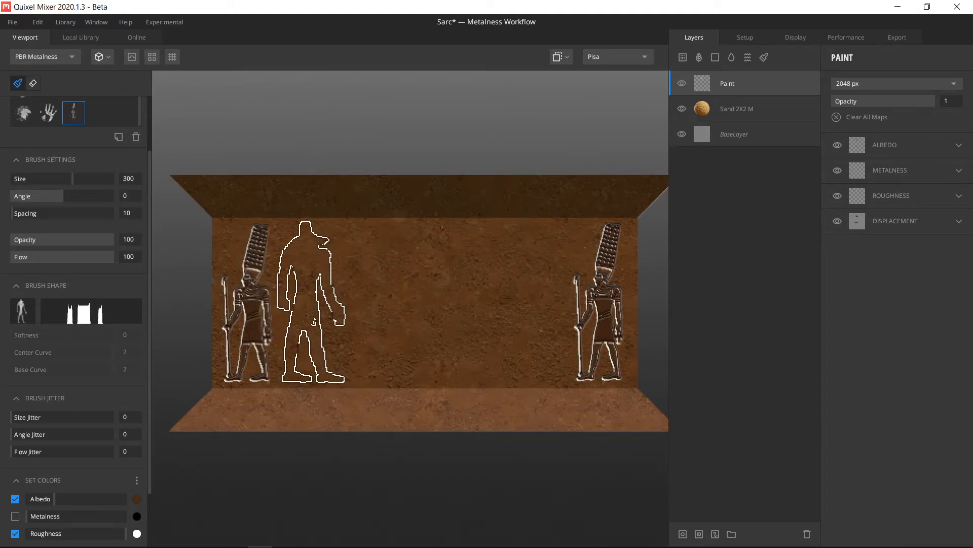
{"action": "left_click", "coordinate": [311, 301]}
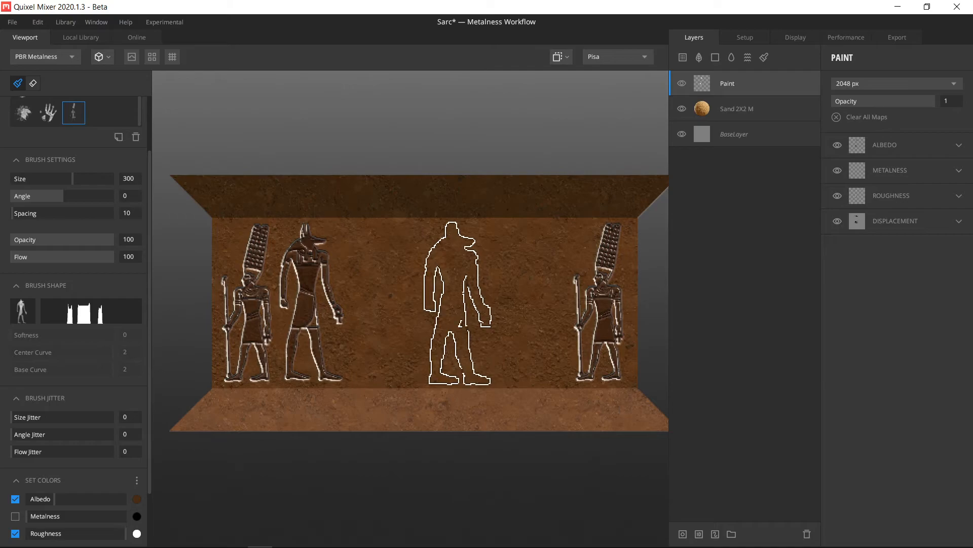
{"action": "left_click", "coordinate": [459, 302]}
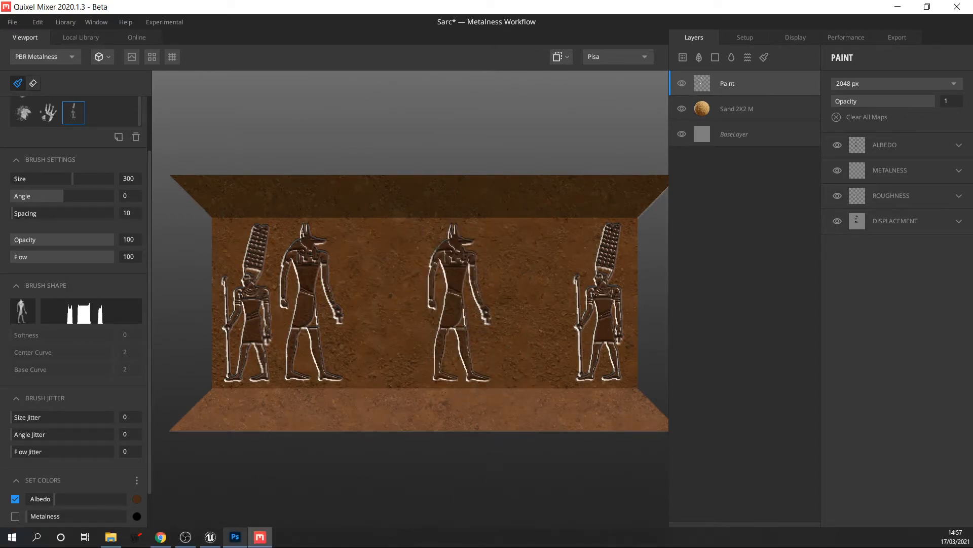
Switch to Photoshop, undo the Anubis stamp, and choose the Horus brush from the Egyptian_Gods_And_Goddesses set.
{"action": "left_click", "coordinate": [235, 537]}
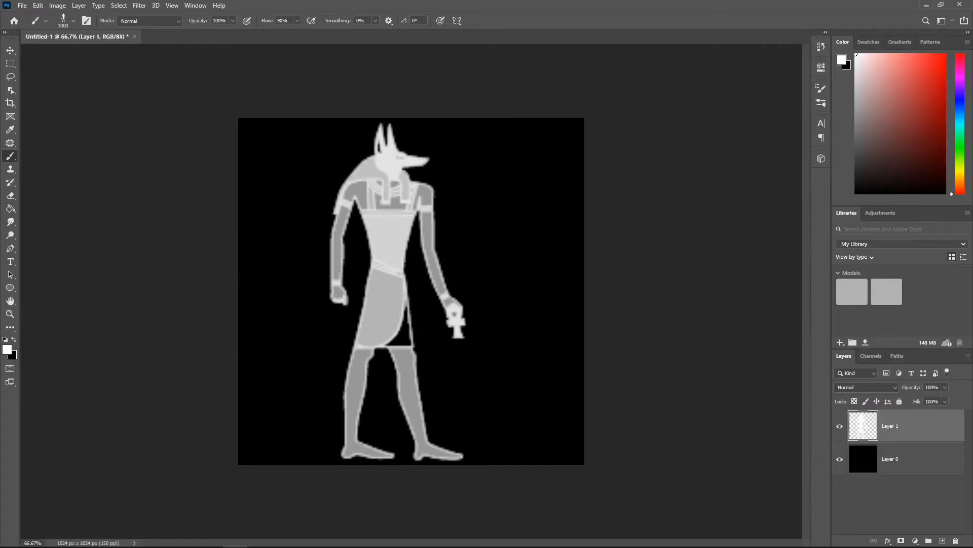
{"action": "key", "text": "ctrl+z"}
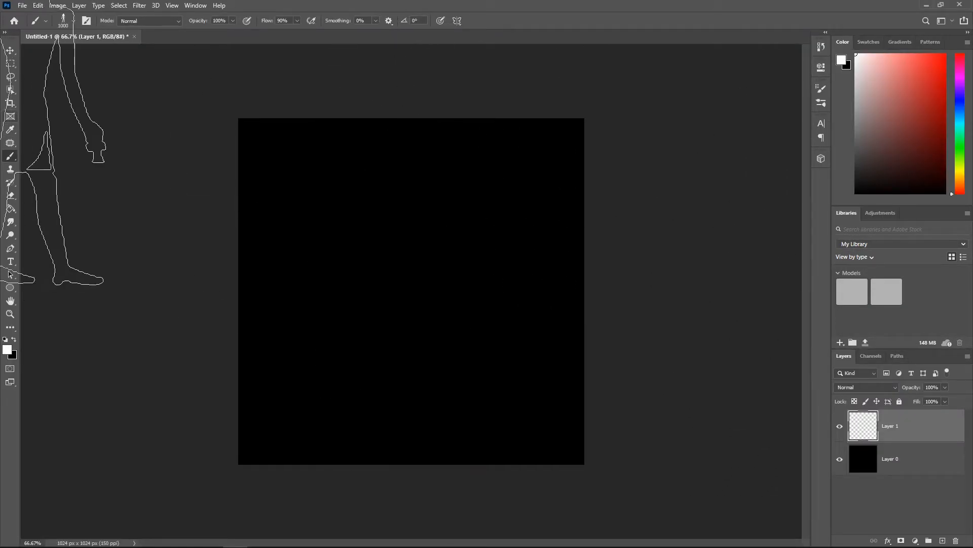
{"action": "left_click", "coordinate": [86, 20]}
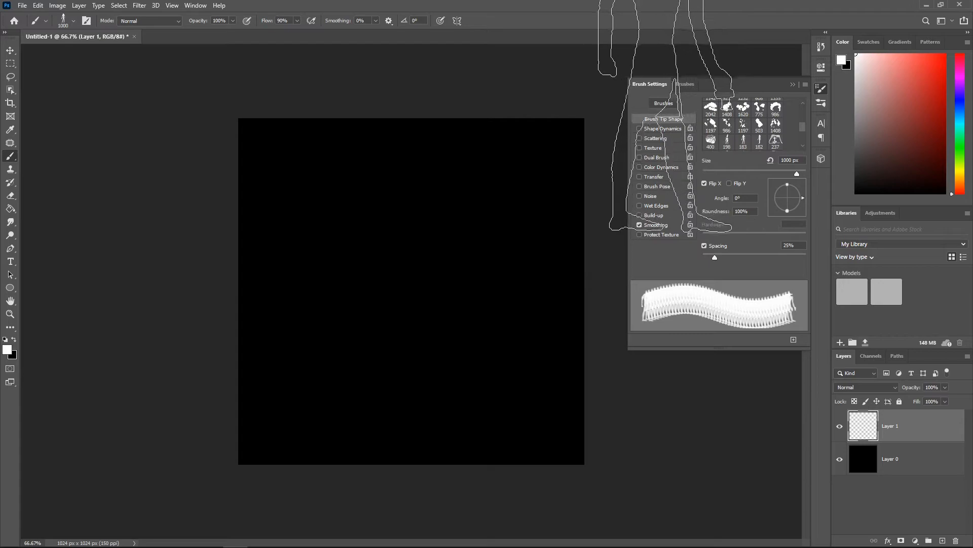
{"action": "left_click", "coordinate": [685, 84]}
{"action": "left_click", "coordinate": [759, 256]}
{"action": "left_click", "coordinate": [678, 258]}
{"action": "left_click", "coordinate": [678, 280]}
{"action": "left_click", "coordinate": [760, 281]}
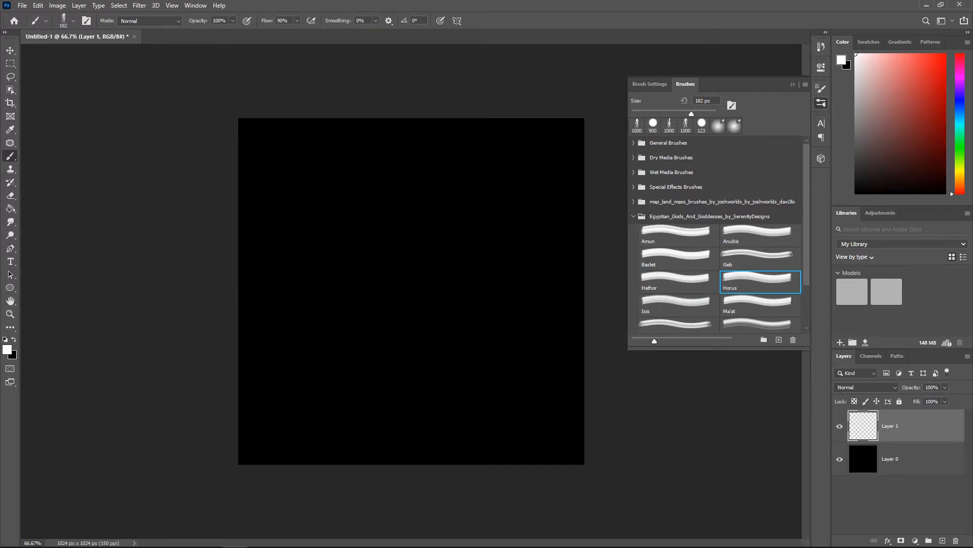
Enlarge the Horus brush to 1000 px and stamp one white figure slightly left of the canvas center.
{"action": "key", "text": "bracketright"}
{"action": "key", "text": "bracketright"}
{"action": "key", "text": "bracketright"}
{"action": "key", "text": "bracketright"}
{"action": "key", "text": "bracketright"}
{"action": "key", "text": "bracketright"}
{"action": "key", "text": "bracketright"}
{"action": "key", "text": "bracketright"}
{"action": "key", "text": "bracketright"}
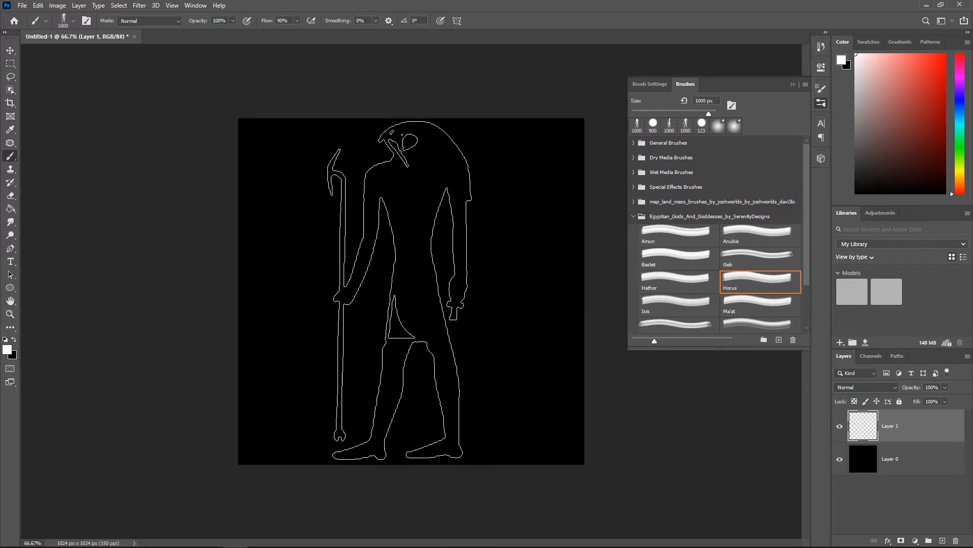
{"action": "left_click", "coordinate": [402, 292]}
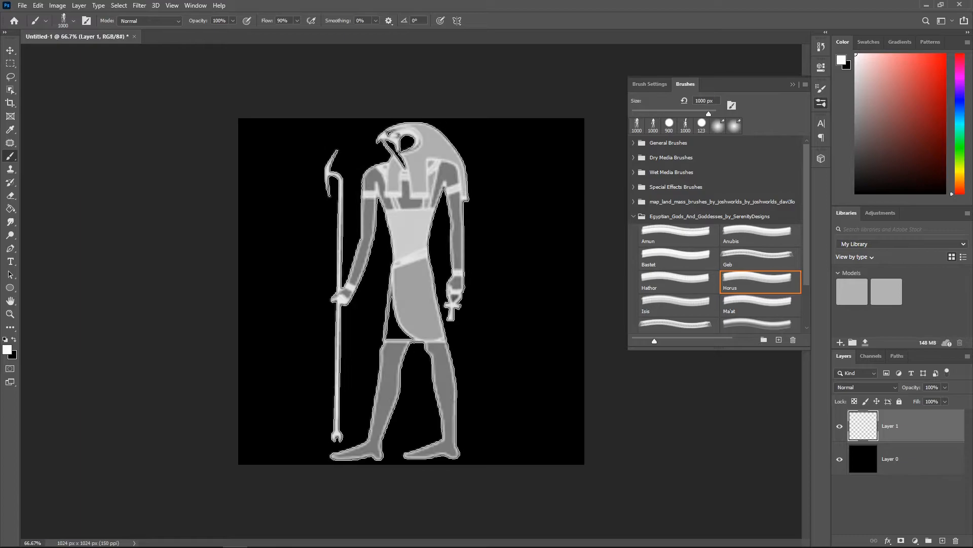
Save the Horus image to the Desktop as a JPEG named Horac.
{"action": "left_click", "coordinate": [22, 6]}
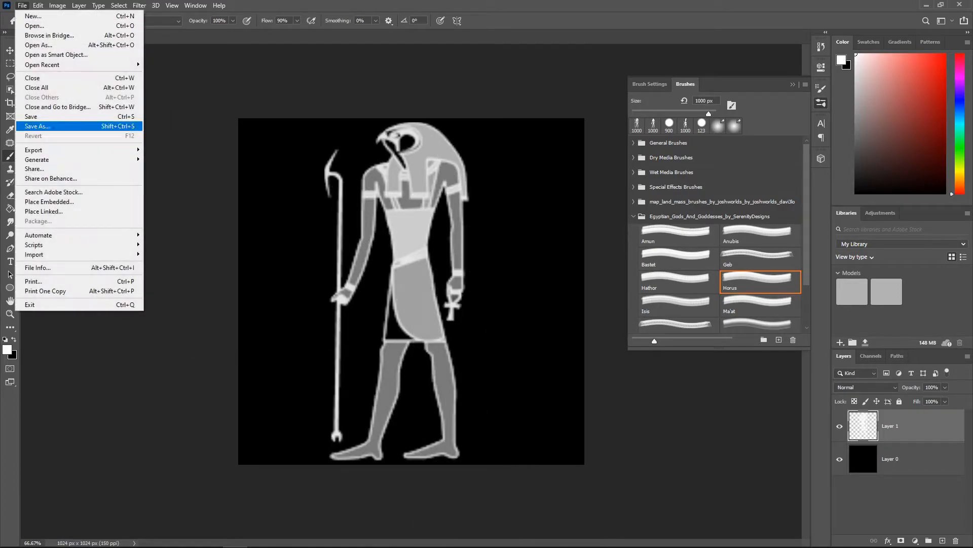
{"action": "left_click", "coordinate": [37, 126]}
{"action": "left_click", "coordinate": [152, 204]}
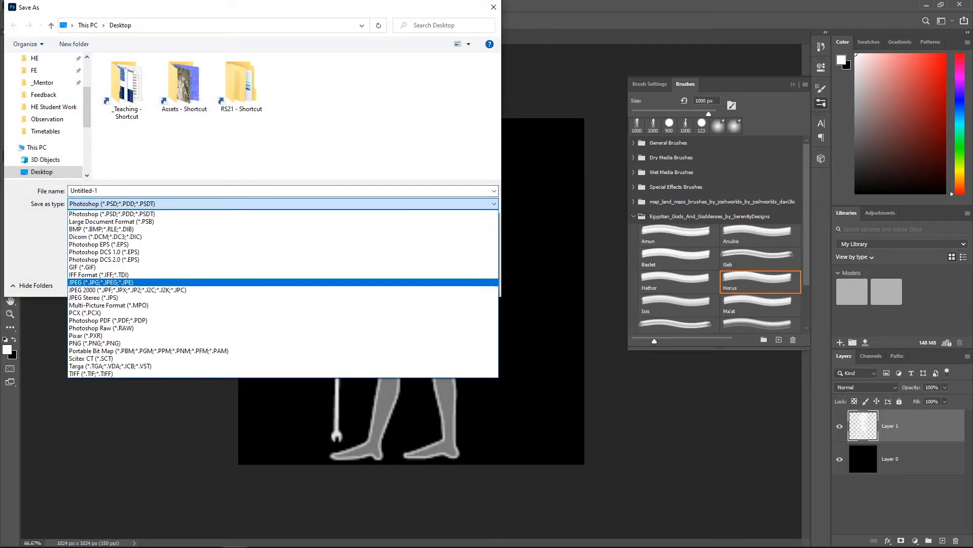
{"action": "left_click", "coordinate": [127, 283]}
{"action": "left_click", "coordinate": [127, 190]}
{"action": "type", "text": "Ho"}
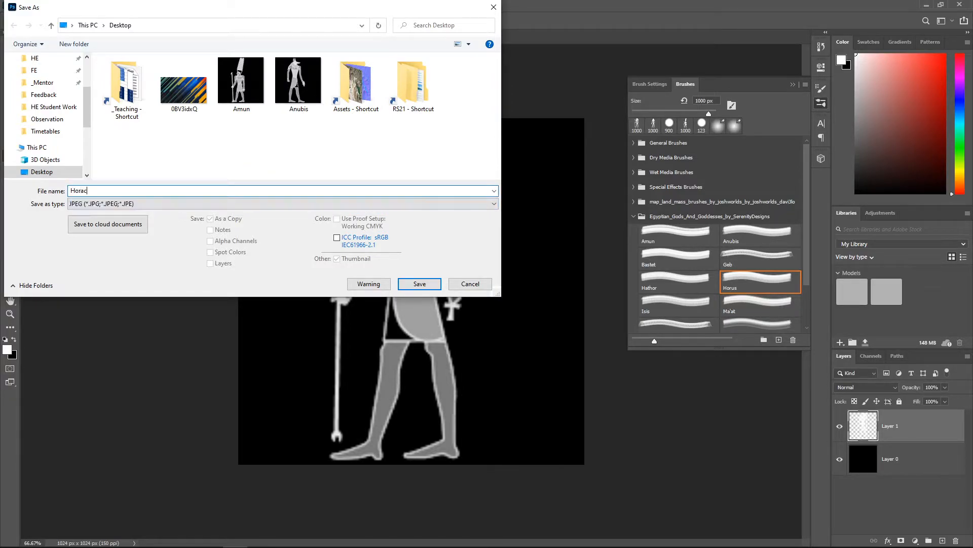
{"action": "type", "text": "rac"}
{"action": "key", "text": "Return"}
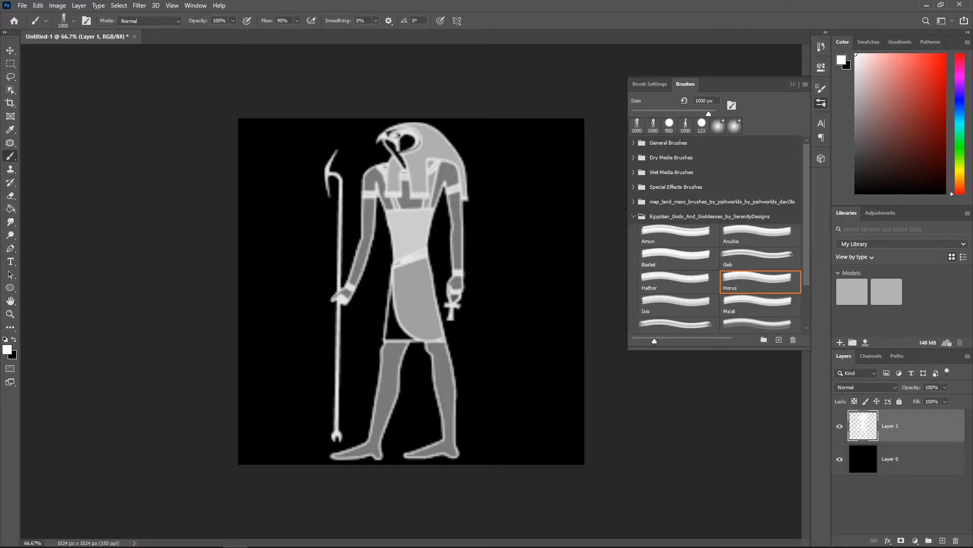
Switch to Quixel Mixer and save the current Anubis brush as AnubisBrush.
{"action": "key", "text": "F5"}
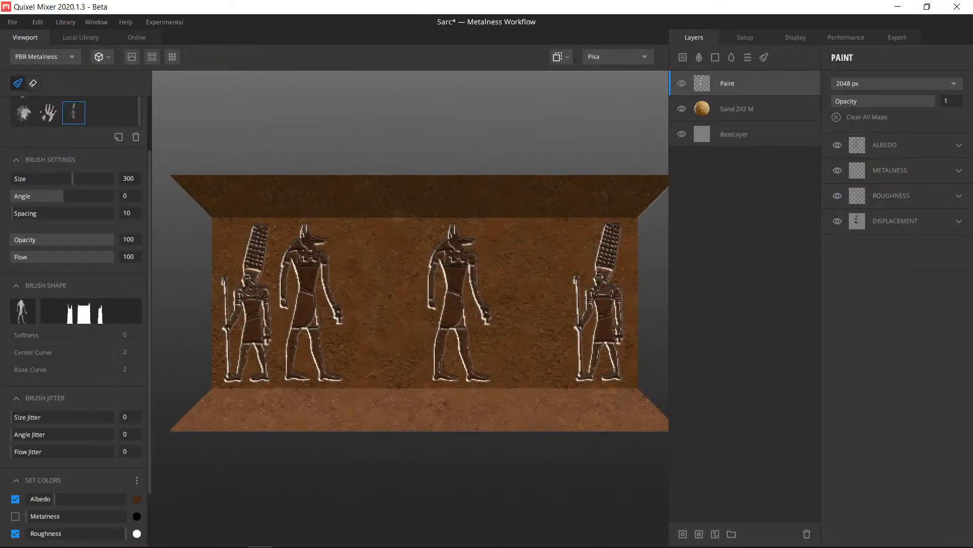
{"action": "scroll", "coordinate": [76, 304], "scroll_direction": "up", "scroll_amount": 1}
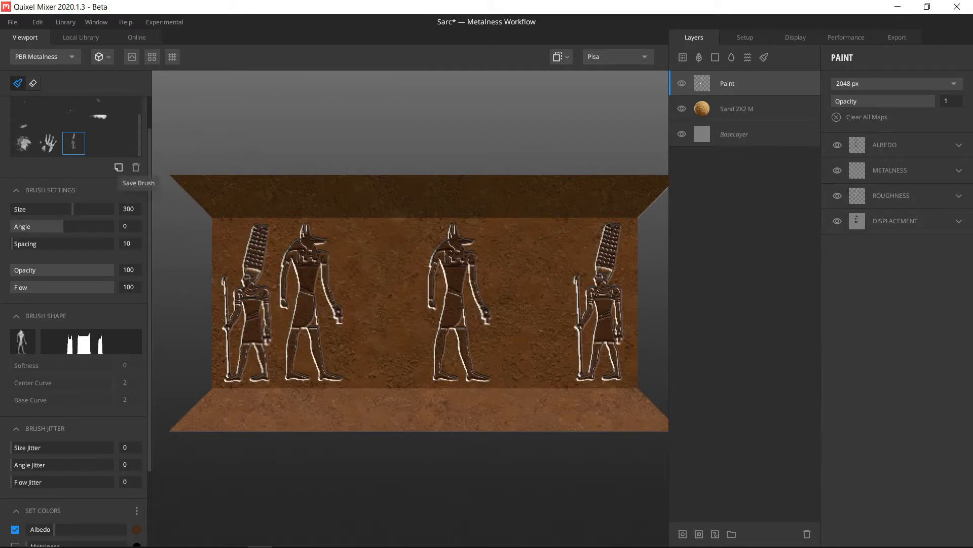
{"action": "left_click", "coordinate": [118, 167]}
{"action": "type", "text": "AnubisBrush"}
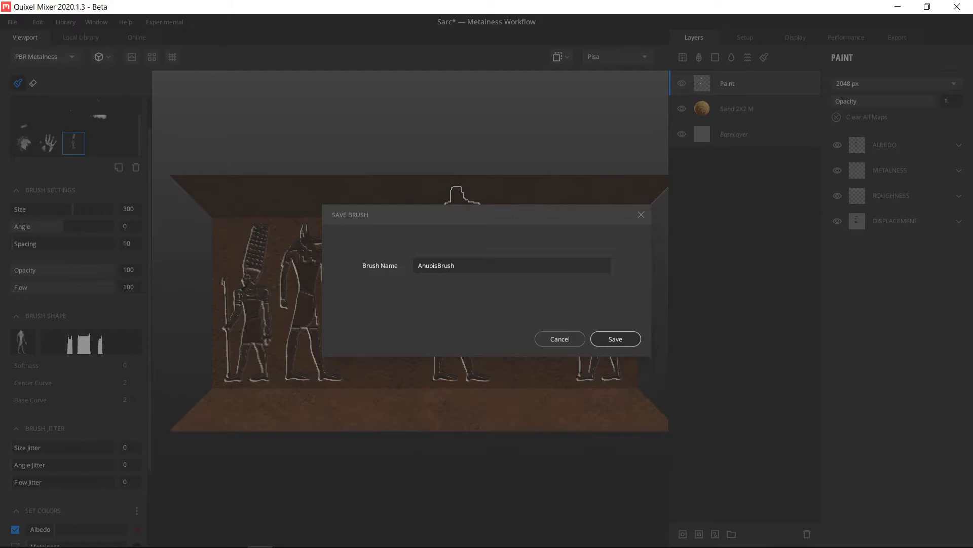
{"action": "key", "text": "Return"}
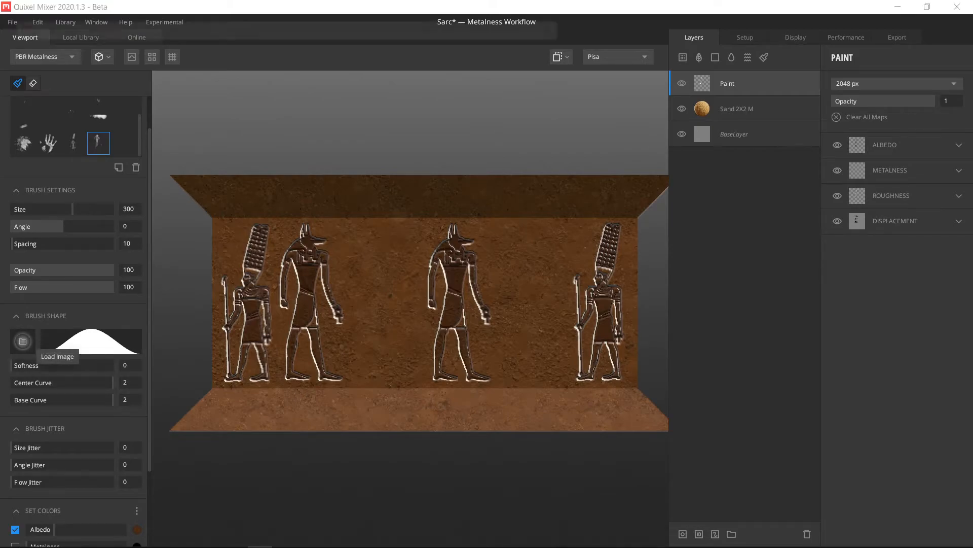
Load the Horus image as the brush shape and stamp two Horus figures, one on either side of the central Anubis.
{"action": "left_click", "coordinate": [22, 341]}
{"action": "left_click", "coordinate": [525, 118]}
{"action": "left_click", "coordinate": [464, 310]}
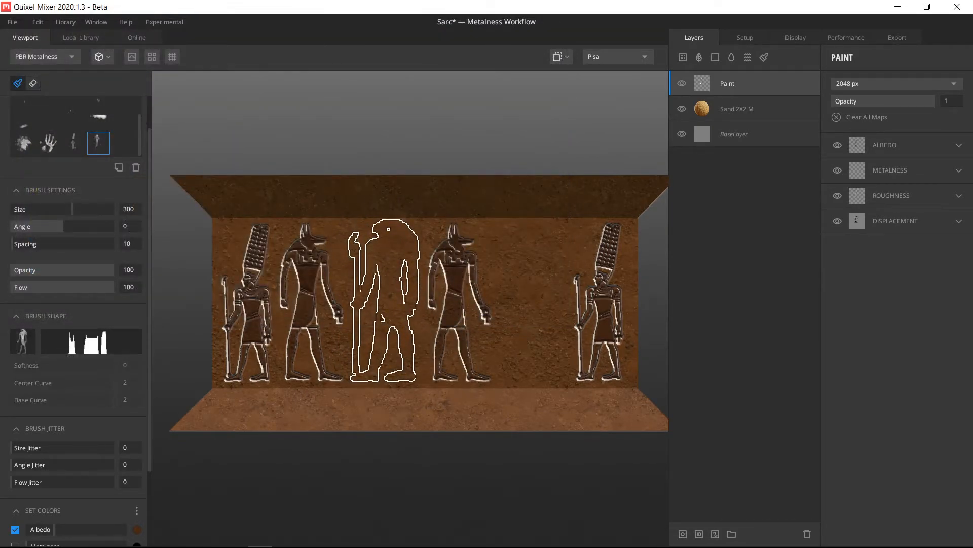
{"action": "left_click", "coordinate": [384, 301]}
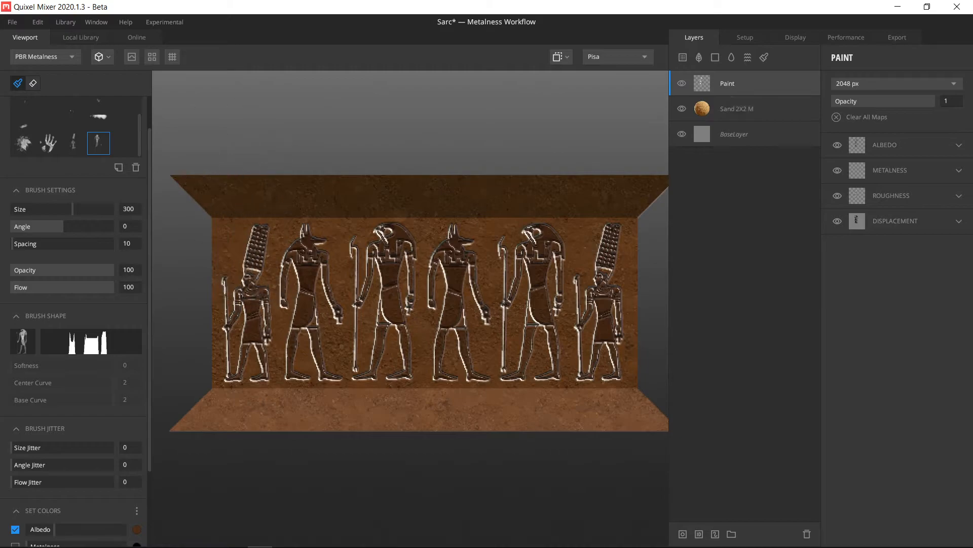
Select the Sand 2X2 M layer, switch the viewport to perspective and inspect the whole sarcophagus at an angle.
{"action": "left_click", "coordinate": [737, 109]}
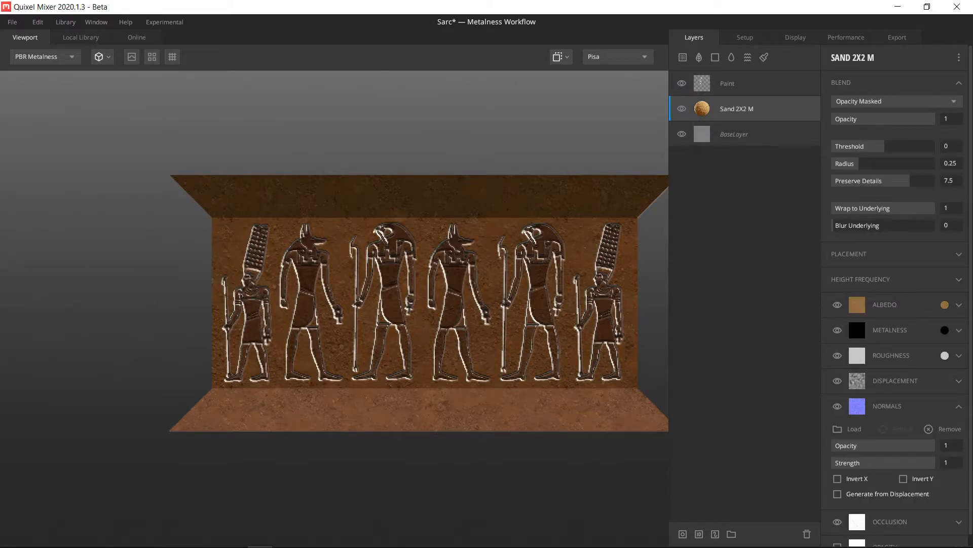
{"action": "scroll", "coordinate": [425, 303], "scroll_direction": "down", "scroll_amount": 5}
{"action": "middle_click_drag", "start_coordinate": [425, 303], "coordinate": [397, 266]}
{"action": "left_click", "coordinate": [558, 57]}
{"action": "left_click", "coordinate": [541, 82]}
{"action": "left_click_drag", "start_coordinate": [433, 282], "coordinate": [420, 305]}
{"action": "right_click_drag", "start_coordinate": [420, 305], "coordinate": [271, 305], "text": "shift"}
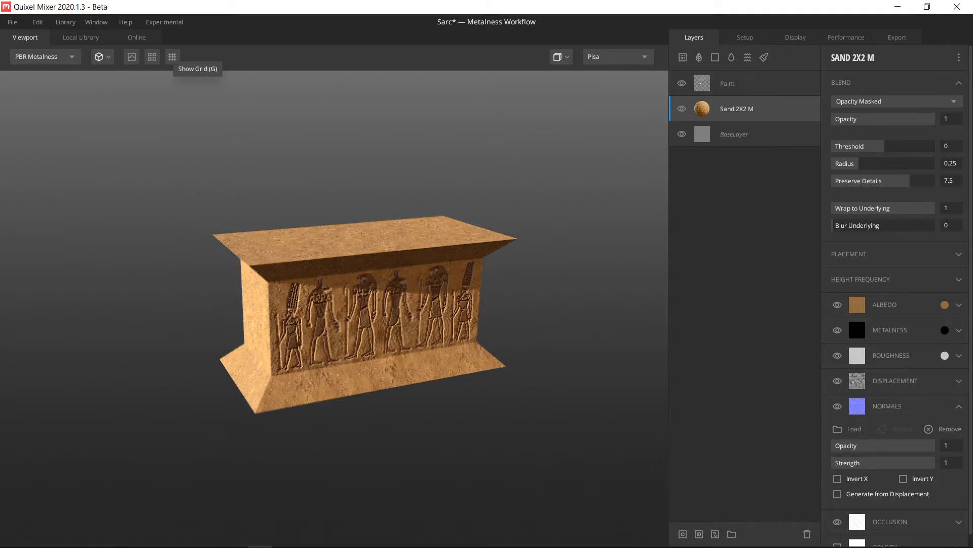
Search the local library for sand, add the dark grey-green Sand 2X2 M material and place its layer above the Paint layer.
{"action": "left_click", "coordinate": [80, 37]}
{"action": "left_click", "coordinate": [50, 73]}
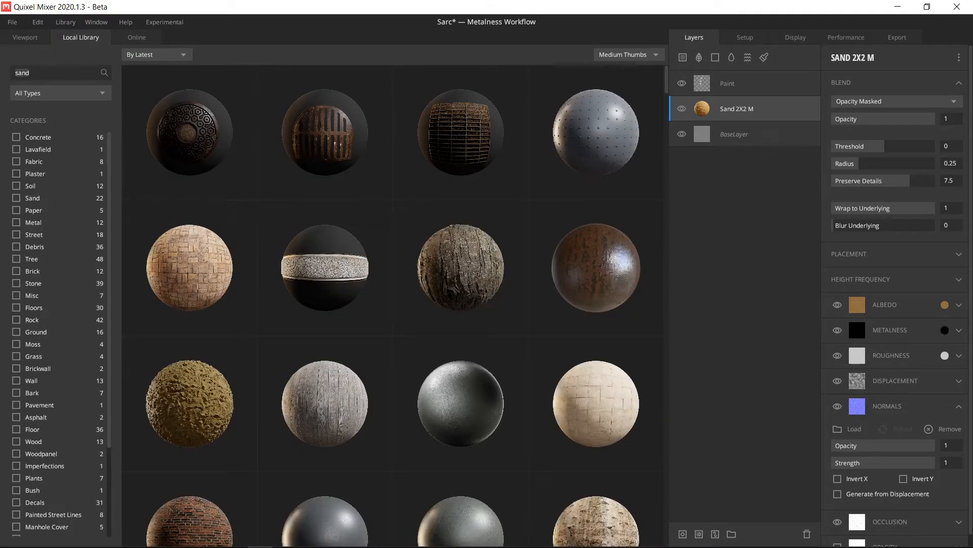
{"action": "left_click", "coordinate": [32, 73]}
{"action": "key", "text": "ctrl+a"}
{"action": "type", "text": "sand"}
{"action": "key", "text": "Return"}
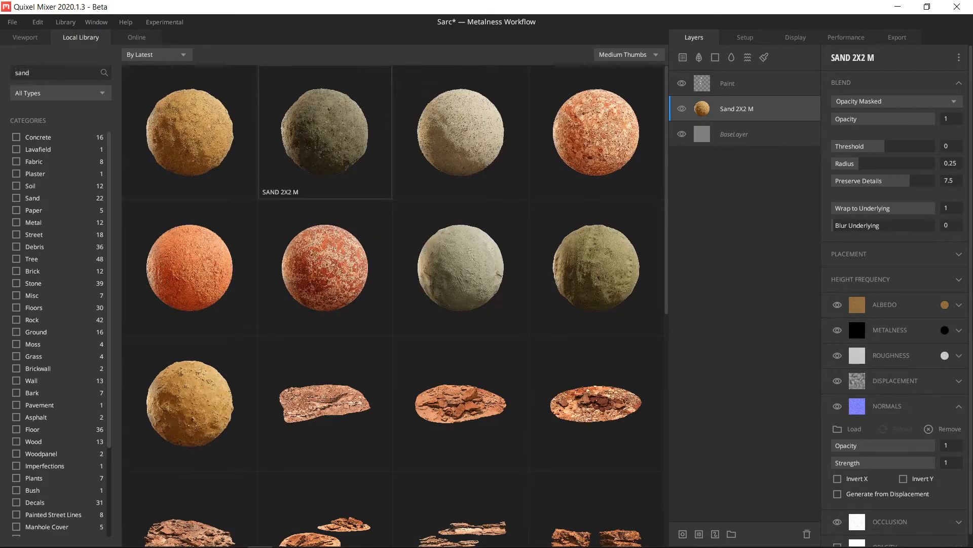
{"action": "left_click", "coordinate": [325, 132]}
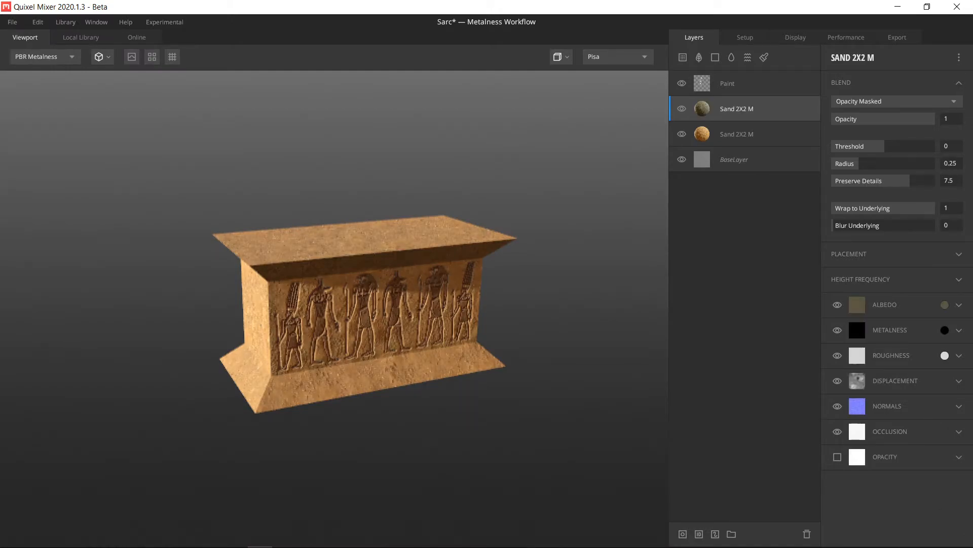
{"action": "left_click_drag", "start_coordinate": [761, 113], "coordinate": [773, 86]}
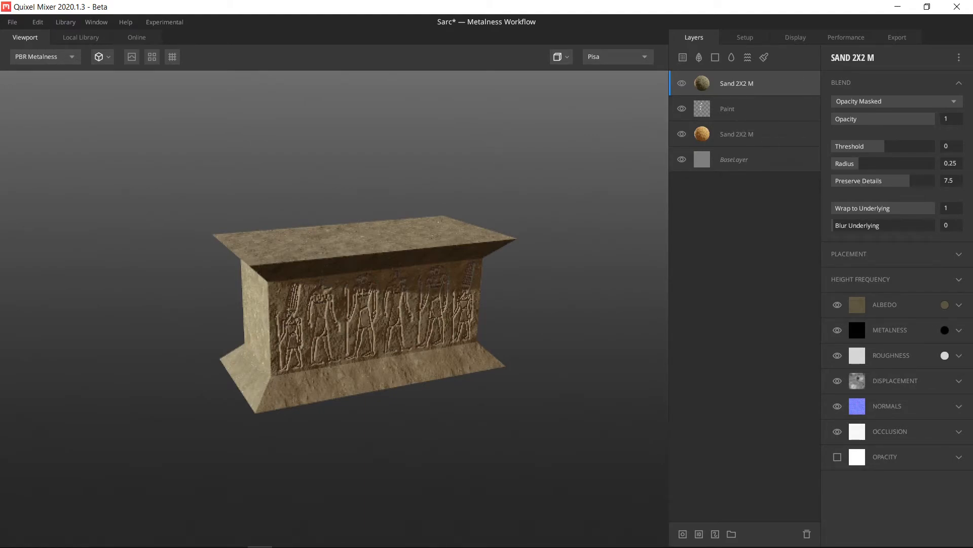
Add a mask stack with a Perlin noise component to the topmost Sand 2X2 M layer.
{"action": "scroll", "coordinate": [334, 309], "scroll_direction": "up", "scroll_amount": 5}
{"action": "scroll", "coordinate": [334, 309], "scroll_direction": "down", "scroll_amount": 4}
{"action": "mouse_move", "coordinate": [425, 280]}
{"action": "left_mouse_down"}
{"action": "mouse_move", "coordinate": [443, 312]}
{"action": "mouse_move", "coordinate": [429, 313]}
{"action": "mouse_move", "coordinate": [418, 296]}
{"action": "left_mouse_up"}
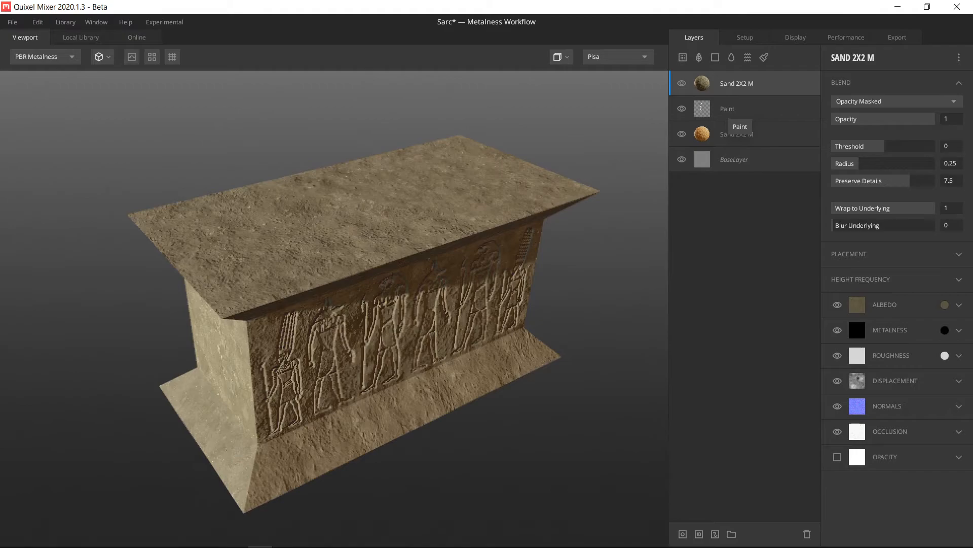
{"action": "left_click", "coordinate": [729, 109]}
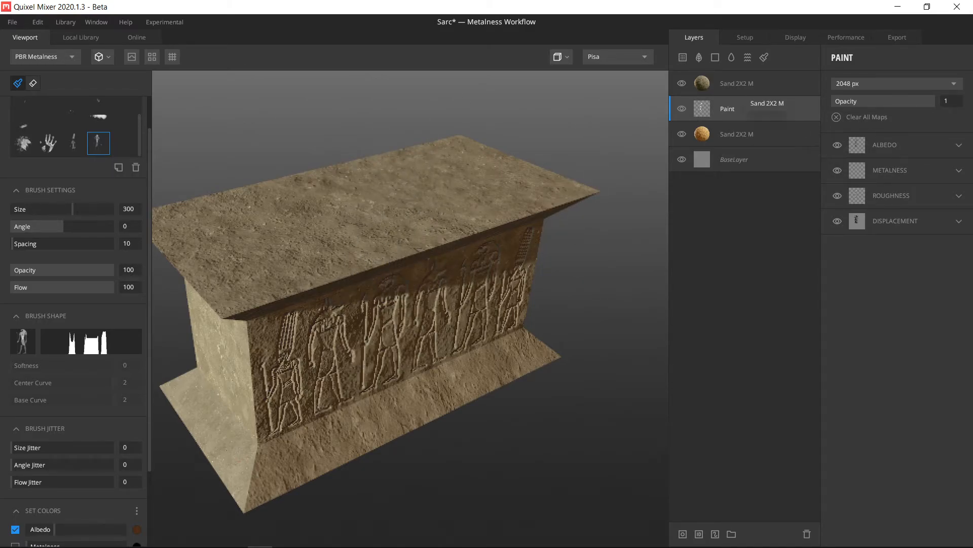
{"action": "left_click", "coordinate": [738, 87]}
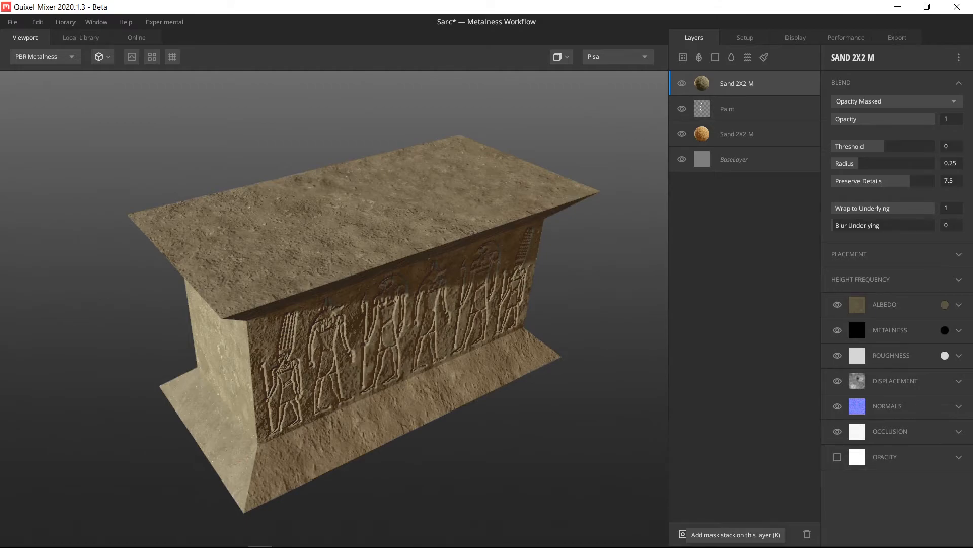
{"action": "left_click", "coordinate": [682, 534]}
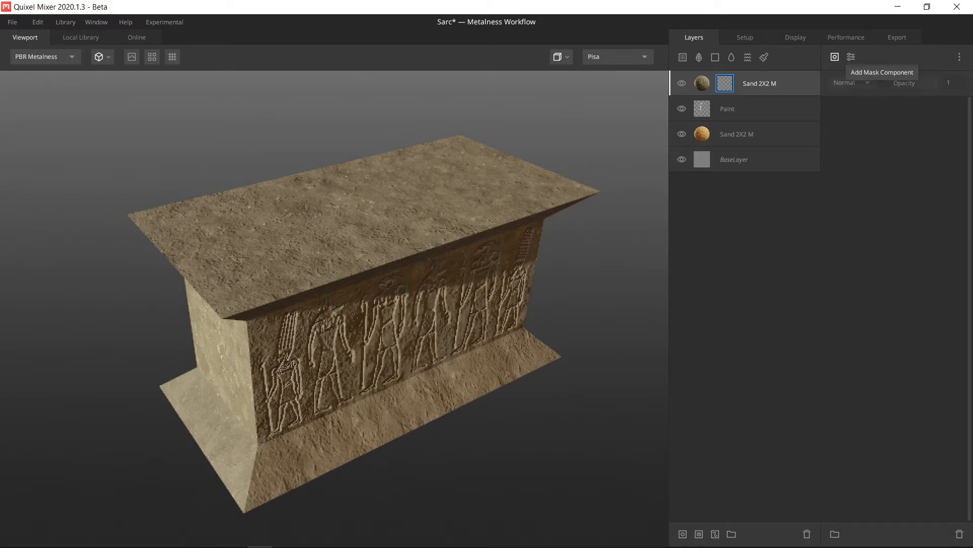
{"action": "left_click", "coordinate": [835, 57]}
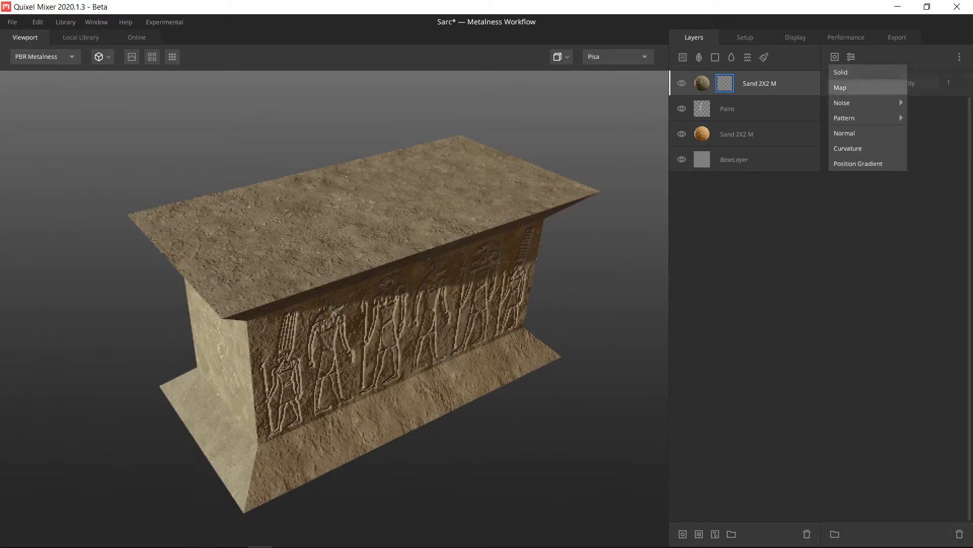
{"action": "mouse_move", "coordinate": [862, 103]}
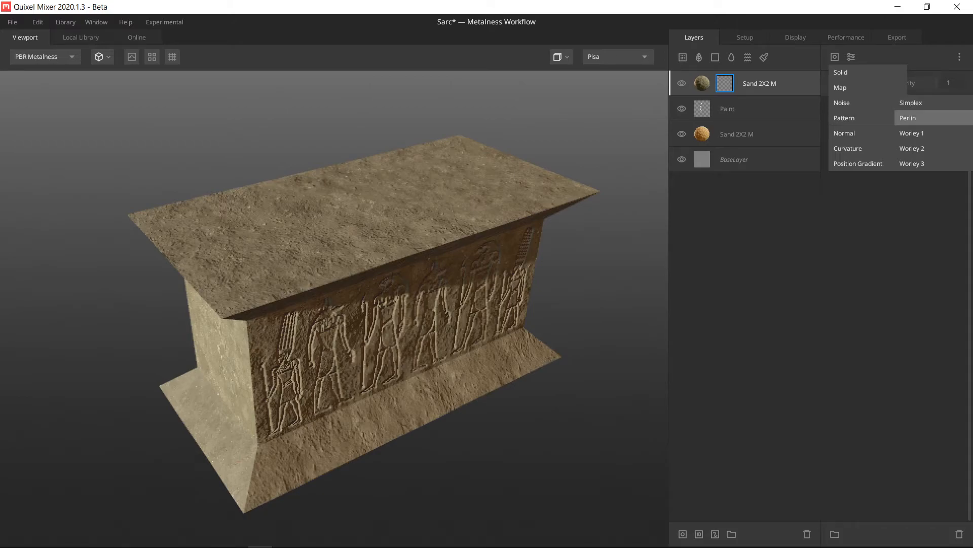
{"action": "left_click", "coordinate": [908, 118]}
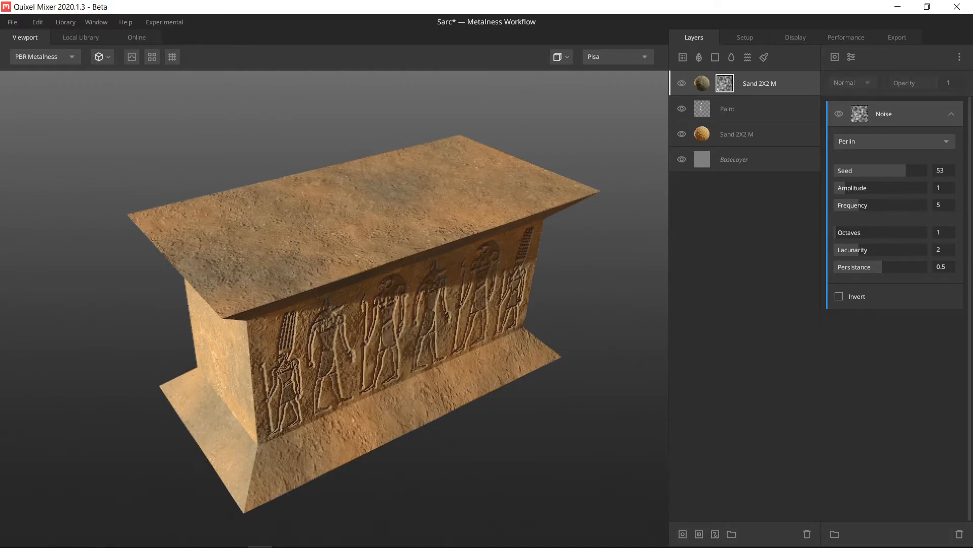
Set the Perlin noise mask to seed 12, amplitude 2.818 and frequency 7.873, leaving it non-inverted.
{"action": "left_click_drag", "start_coordinate": [355, 304], "coordinate": [319, 349]}
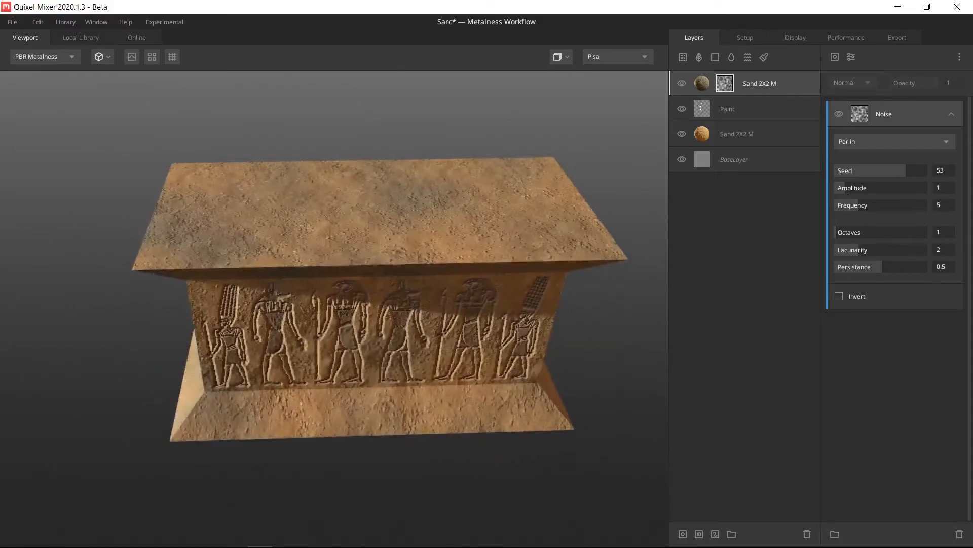
{"action": "left_click_drag", "start_coordinate": [905, 171], "coordinate": [873, 205]}
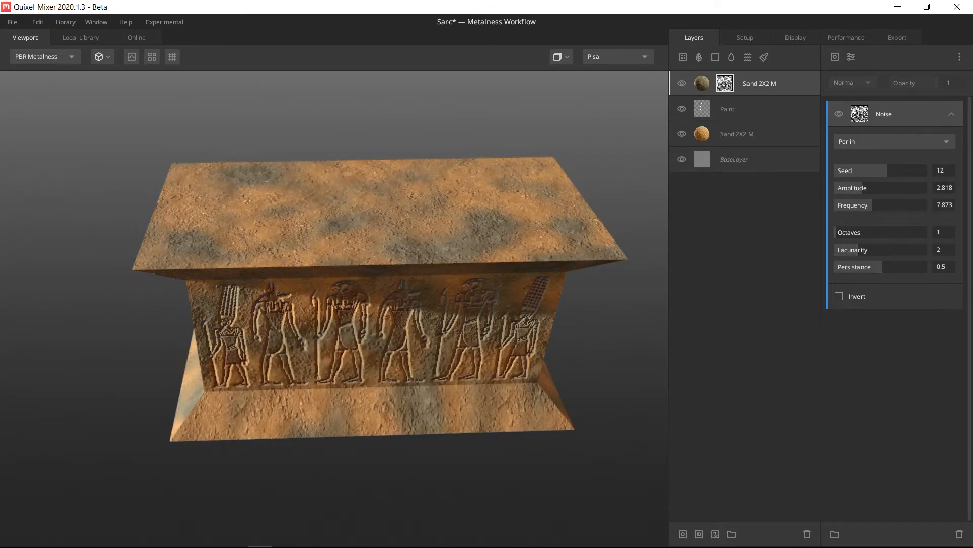
{"action": "left_click", "coordinate": [839, 297]}
{"action": "left_click", "coordinate": [839, 296]}
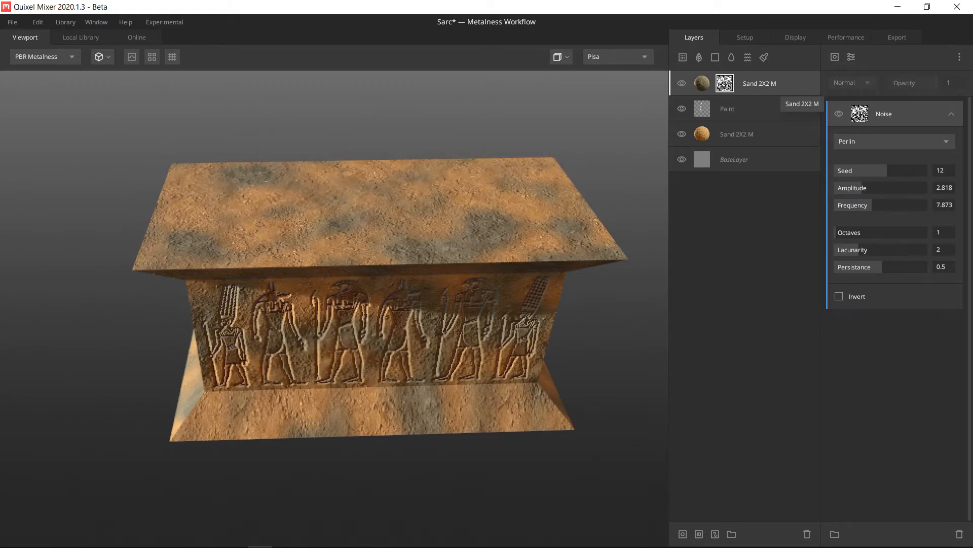
Set the albedo blend mode of the topmost Sand 2X2 M layer to Overlay.
{"action": "left_click_drag", "start_coordinate": [355, 304], "coordinate": [393, 298]}
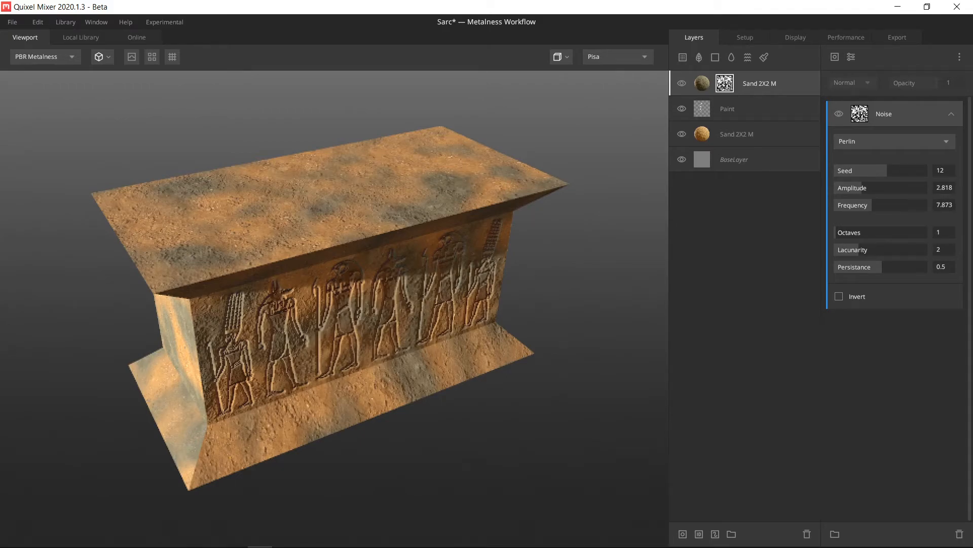
{"action": "left_click", "coordinate": [760, 83]}
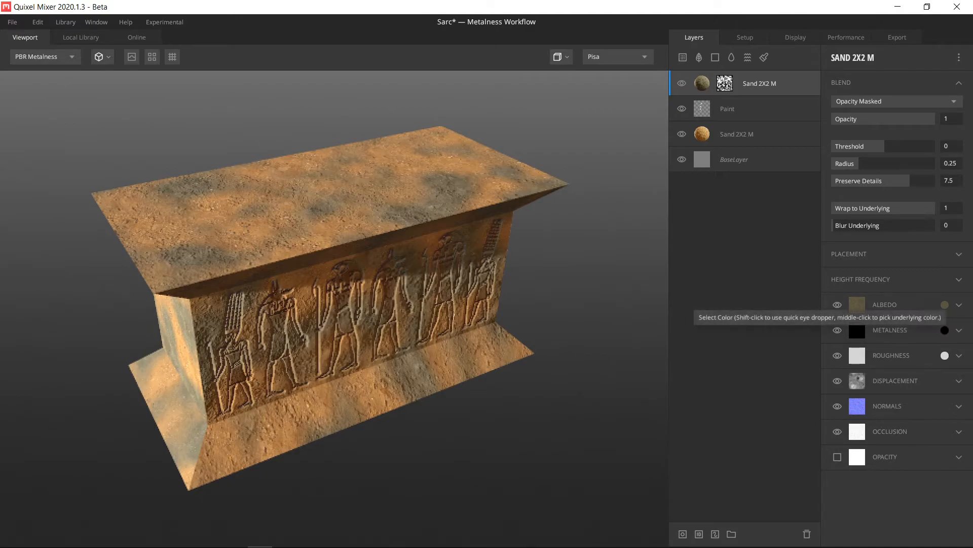
{"action": "left_click", "coordinate": [959, 304]}
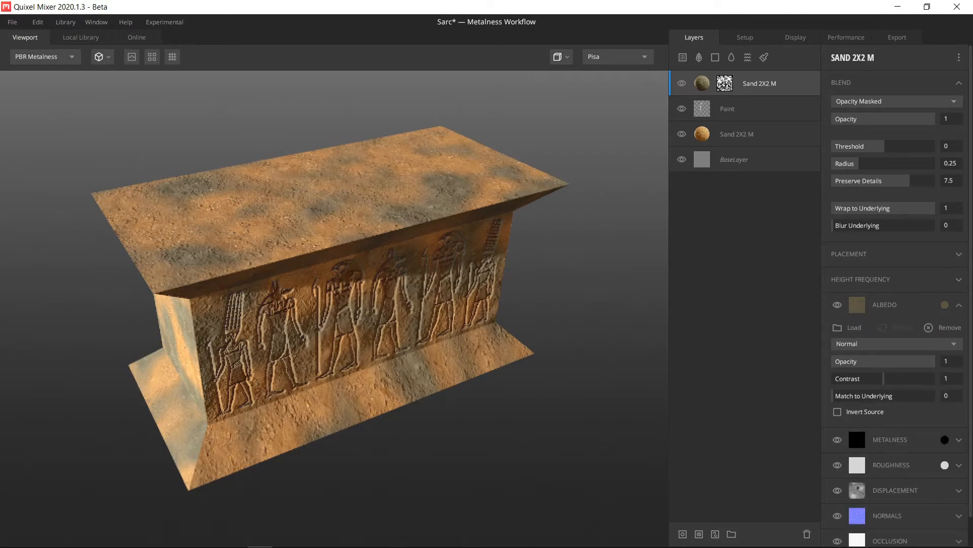
{"action": "left_click", "coordinate": [903, 344]}
{"action": "left_click", "coordinate": [902, 344]}
{"action": "left_click", "coordinate": [902, 344]}
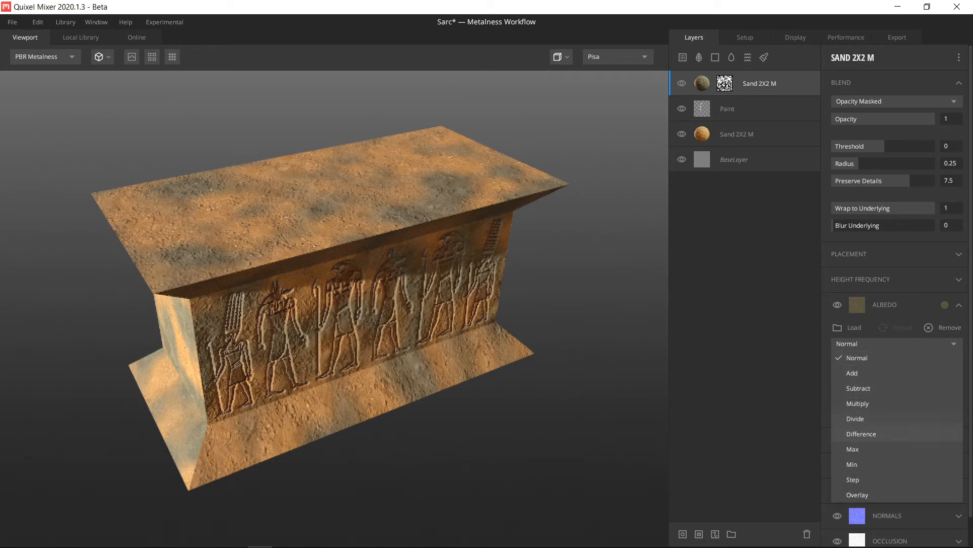
{"action": "left_click", "coordinate": [862, 495]}
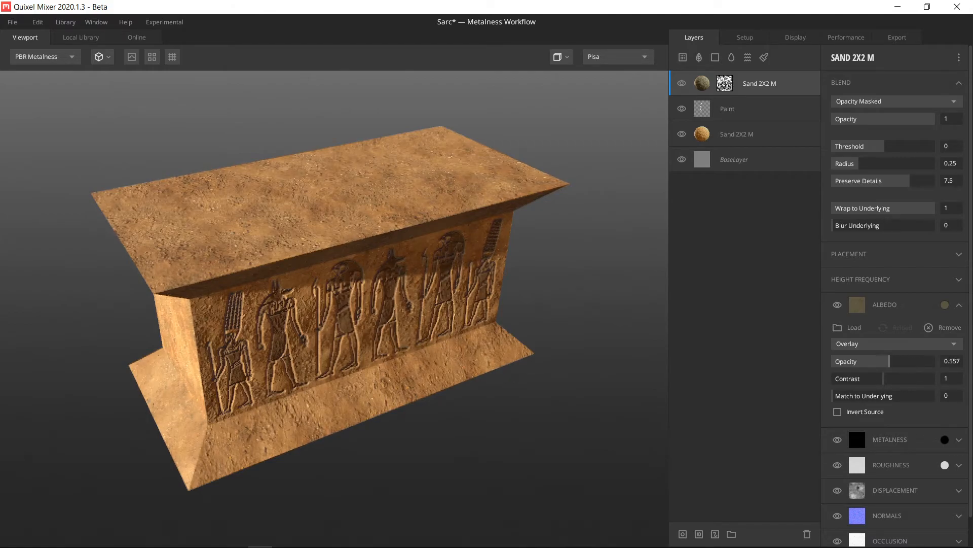
Reduce the albedo opacity of the topmost Sand 2X2 M layer to 0.697, checking the blend from several angles.
{"action": "mouse_move", "coordinate": [934, 361]}
{"action": "left_mouse_down"}
{"action": "mouse_move", "coordinate": [908, 361]}
{"action": "mouse_move", "coordinate": [929, 361]}
{"action": "left_mouse_up"}
{"action": "left_click_drag", "start_coordinate": [354, 284], "coordinate": [398, 260], "text": "alt"}
{"action": "left_click_drag", "start_coordinate": [929, 361], "coordinate": [904, 361]}
{"action": "left_click_drag", "start_coordinate": [365, 263], "coordinate": [324, 309], "text": "alt"}
{"action": "left_click_drag", "start_coordinate": [528, 398], "coordinate": [335, 355], "text": "alt"}
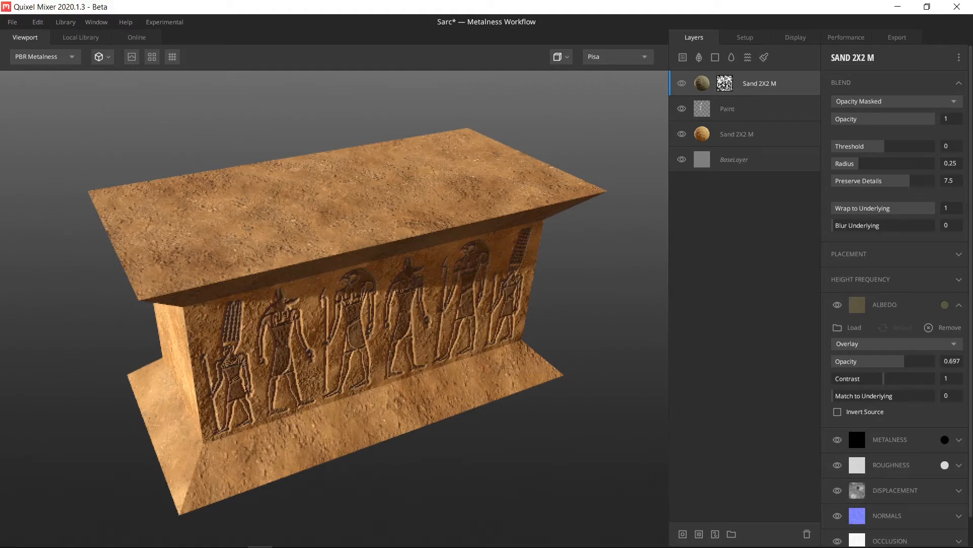
{"action": "middle_click_drag", "start_coordinate": [334, 355], "coordinate": [318, 325], "text": "alt"}
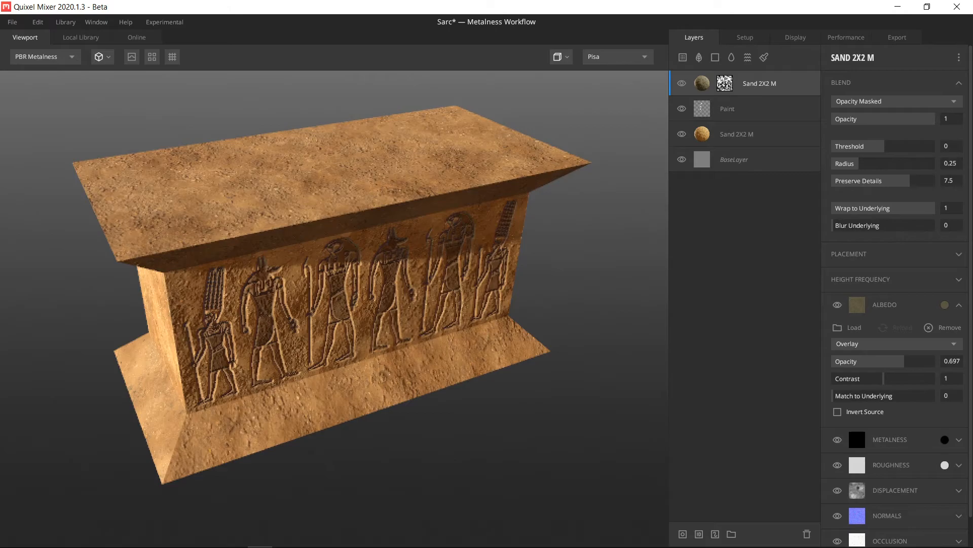
{"action": "middle_click_drag", "start_coordinate": [499, 337], "coordinate": [502, 373], "text": "alt"}
{"action": "mouse_move", "coordinate": [502, 373]}
{"action": "left_mouse_down", "text": "alt"}
{"action": "mouse_move", "coordinate": [504, 348]}
{"action": "mouse_move", "coordinate": [499, 387]}
{"action": "mouse_move", "coordinate": [501, 356]}
{"action": "left_mouse_up", "text": "alt"}
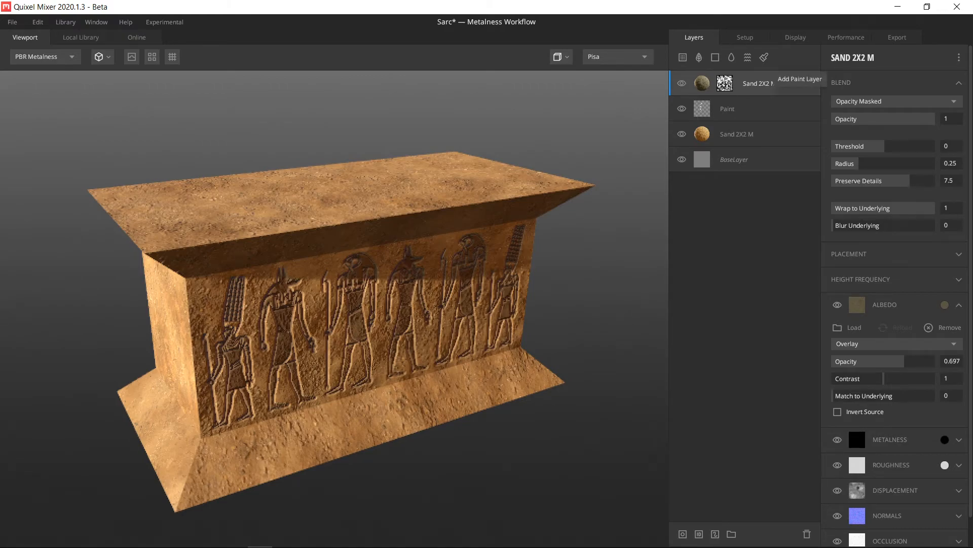
Set the export location to D:\_Games Architecture\FELessons\Content and load the UE4 map preset.
{"action": "left_click", "coordinate": [898, 37]}
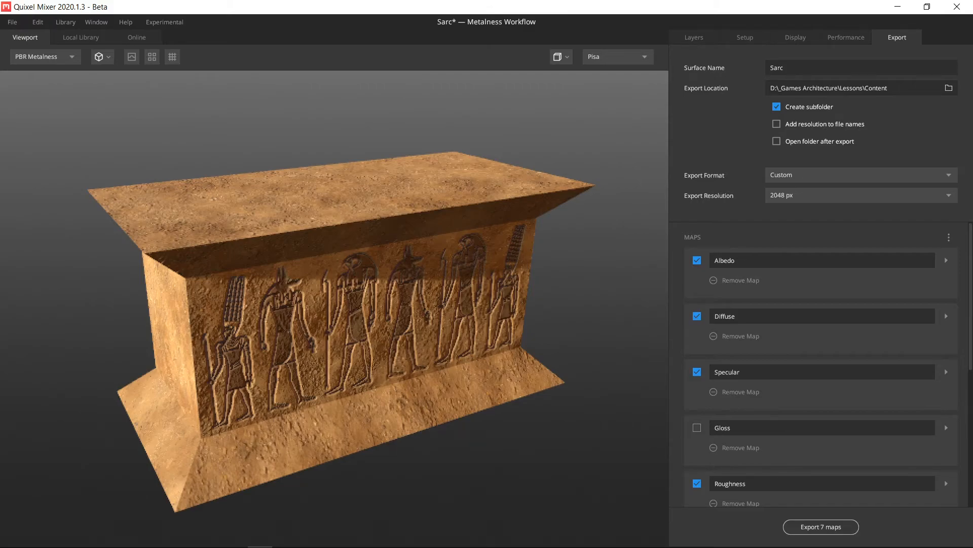
{"action": "left_click", "coordinate": [948, 87]}
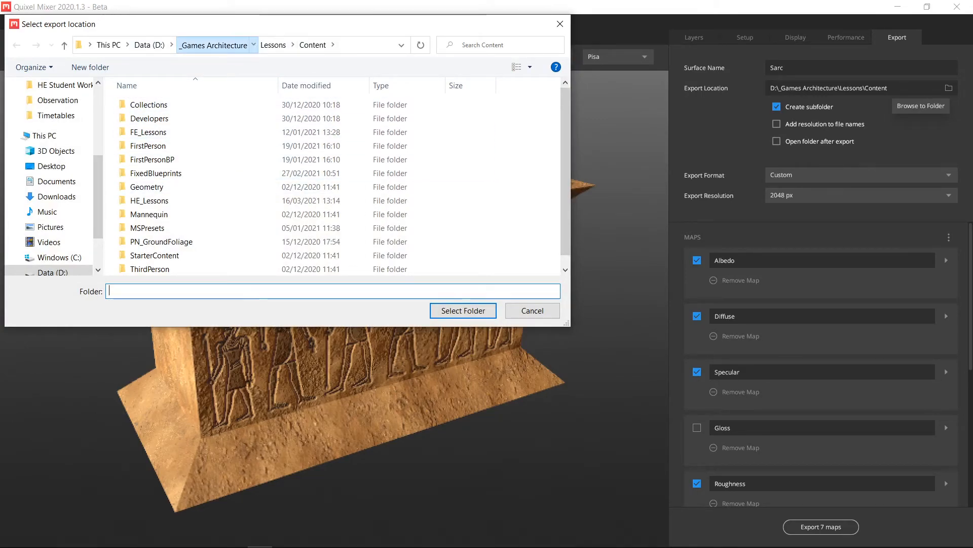
{"action": "left_click", "coordinate": [213, 45]}
{"action": "double_click", "coordinate": [147, 118]}
{"action": "double_click", "coordinate": [143, 118]}
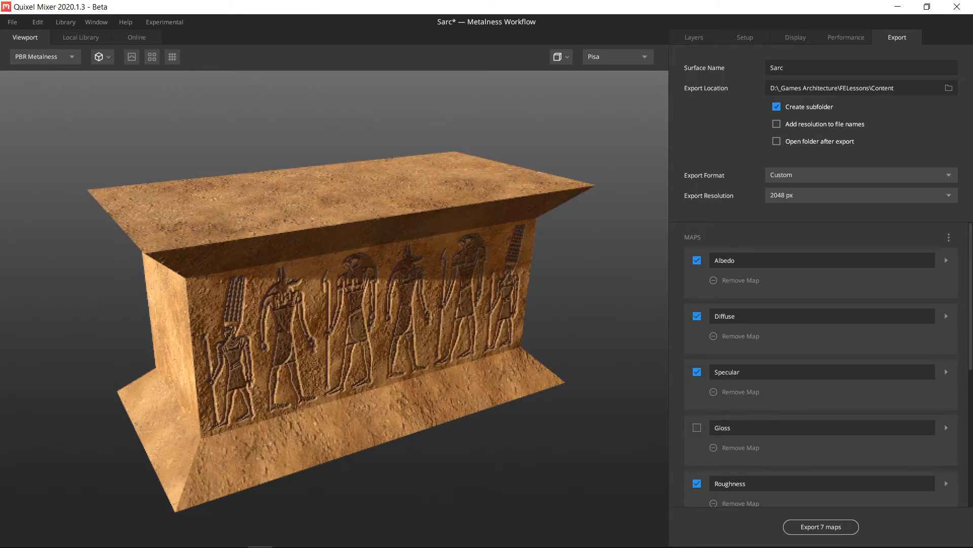
{"action": "left_click", "coordinate": [949, 238]}
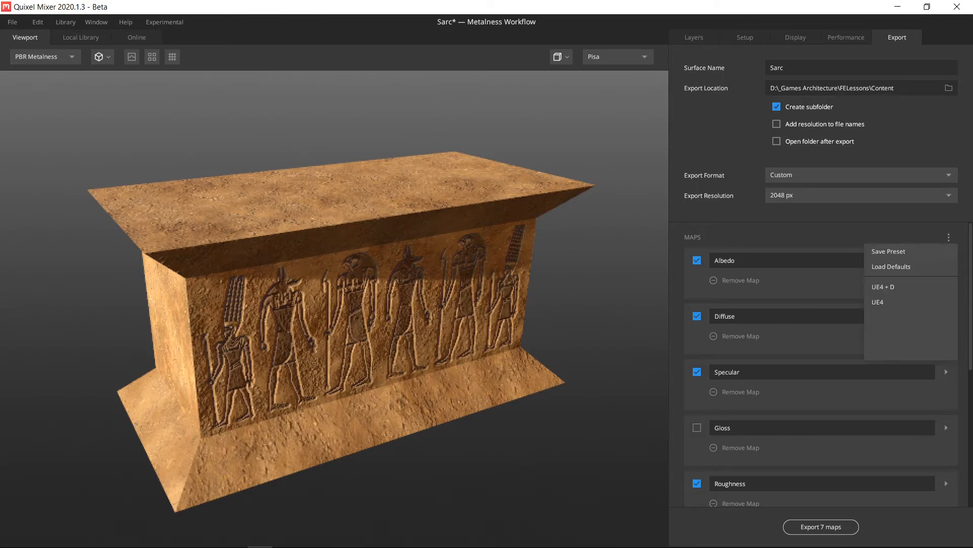
{"action": "left_click", "coordinate": [878, 301]}
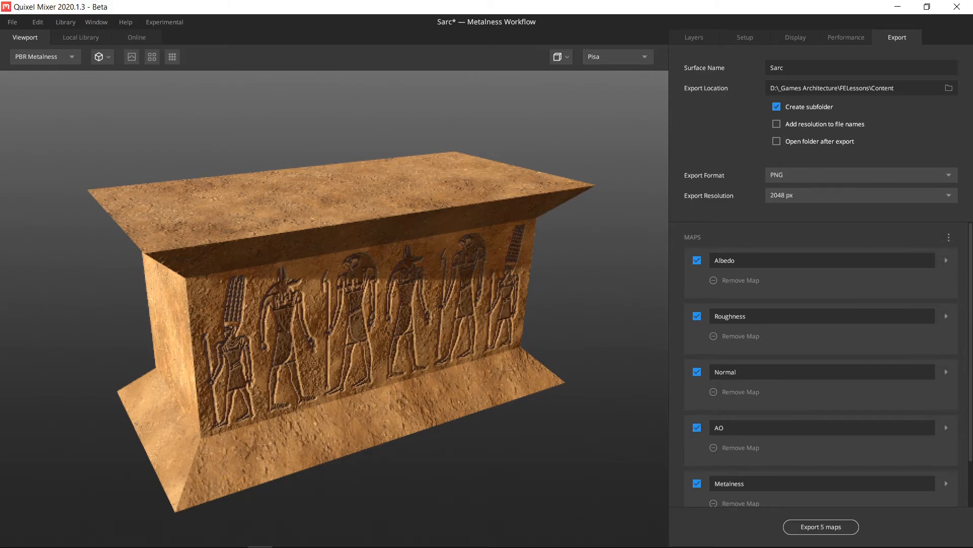
Review the map list and export the Albedo, Roughness, Normal, AO and Metalness maps as 2048 px PNGs.
{"action": "scroll", "coordinate": [821, 365], "scroll_direction": "down", "scroll_amount": 2}
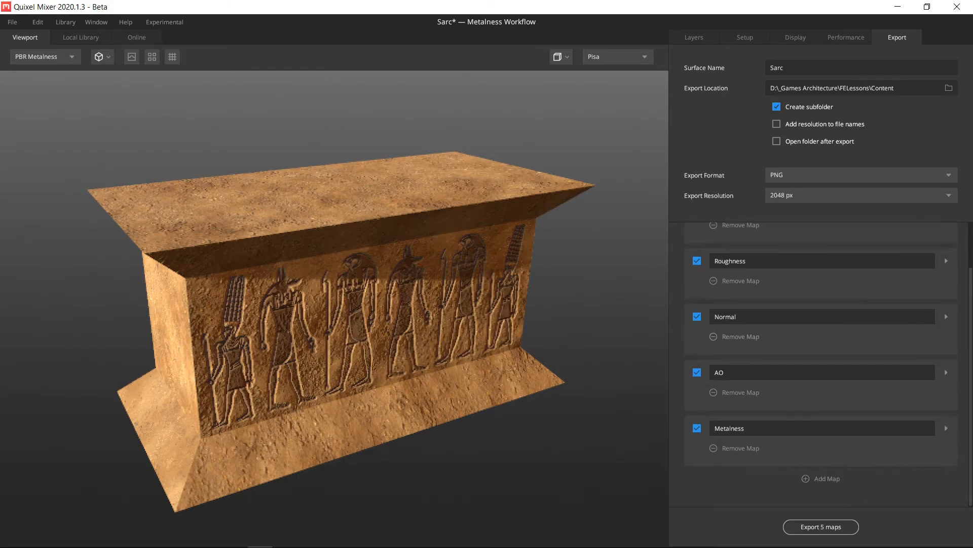
{"action": "scroll", "coordinate": [821, 365], "scroll_direction": "up", "scroll_amount": 2}
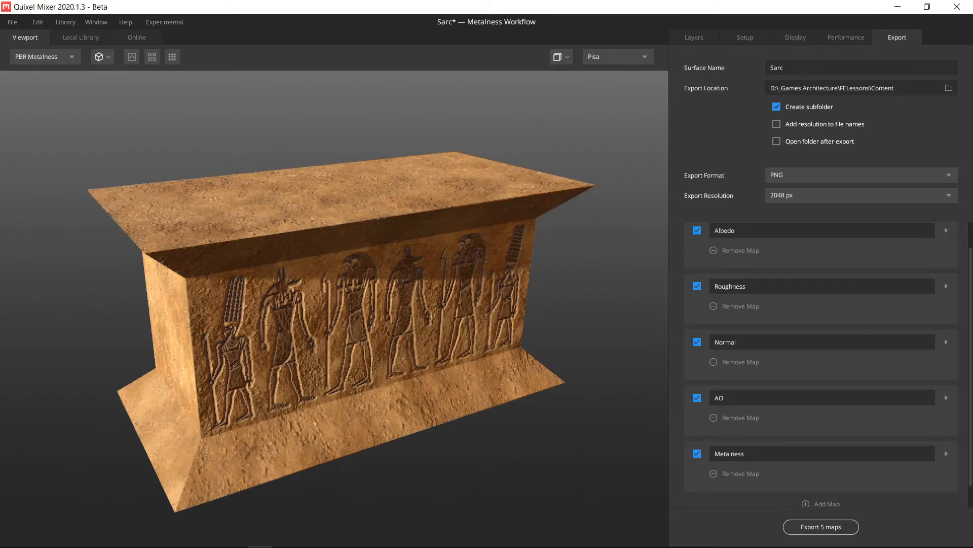
{"action": "scroll", "coordinate": [822, 365], "scroll_direction": "down", "scroll_amount": 2}
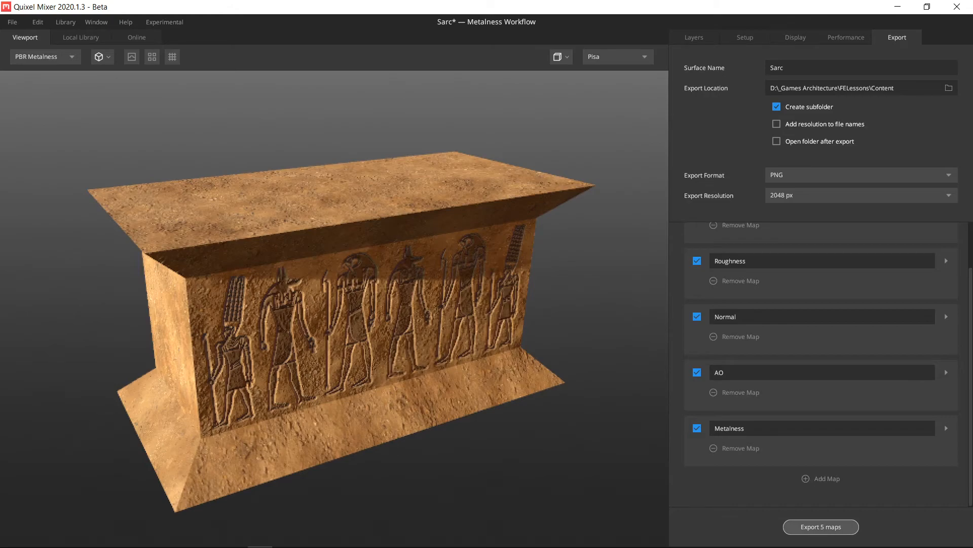
{"action": "left_click", "coordinate": [821, 526]}
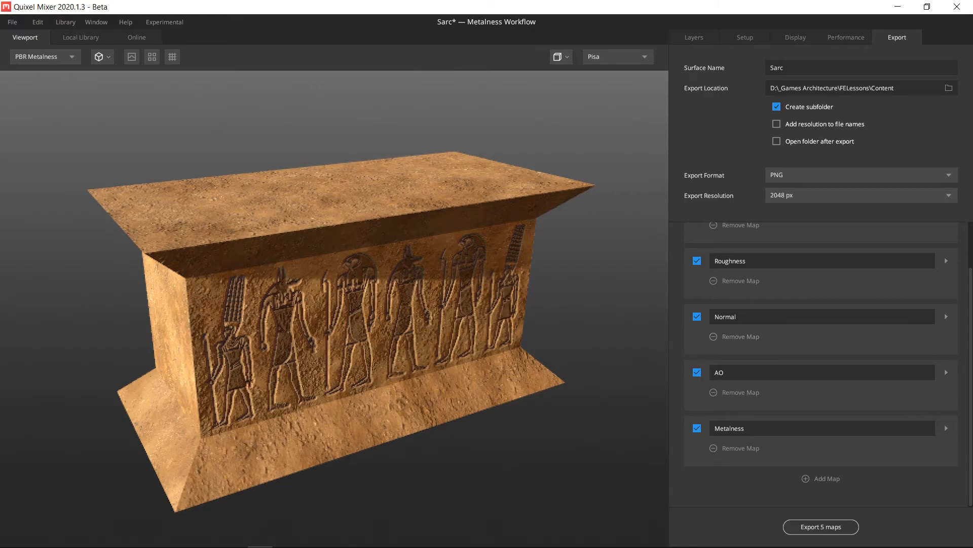
Switch to the FELessons project in Unreal Engine and import the detected source content changes.
{"action": "left_click", "coordinate": [898, 7]}
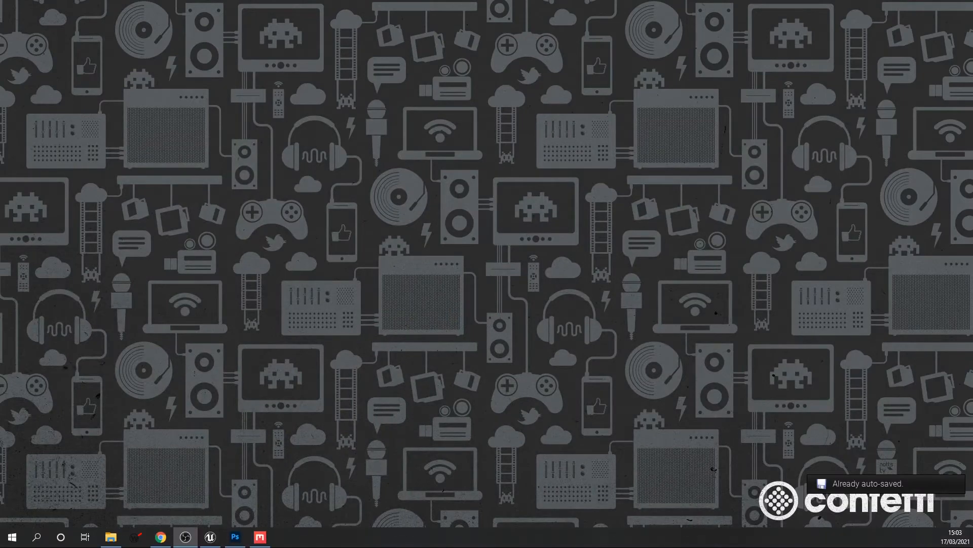
{"action": "left_click", "coordinate": [210, 537]}
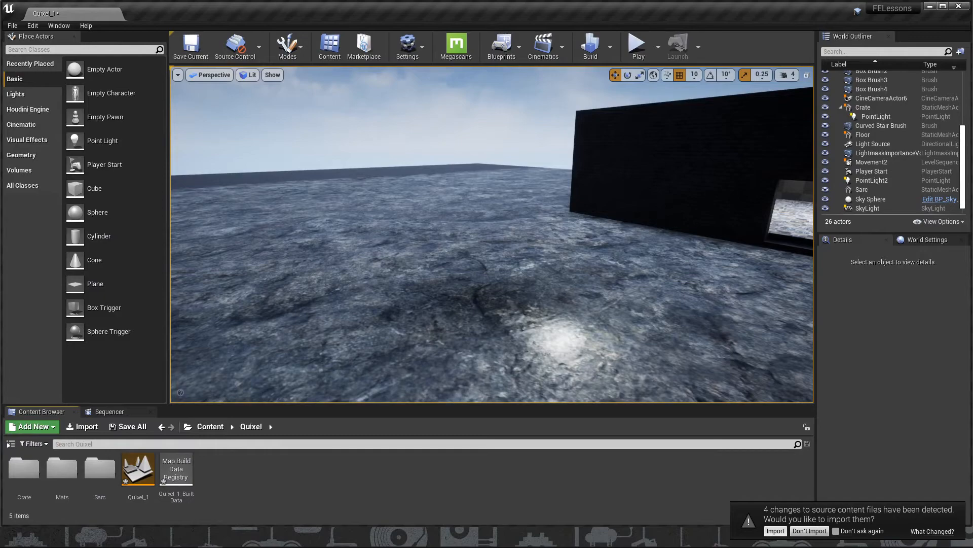
{"action": "left_click", "coordinate": [776, 531]}
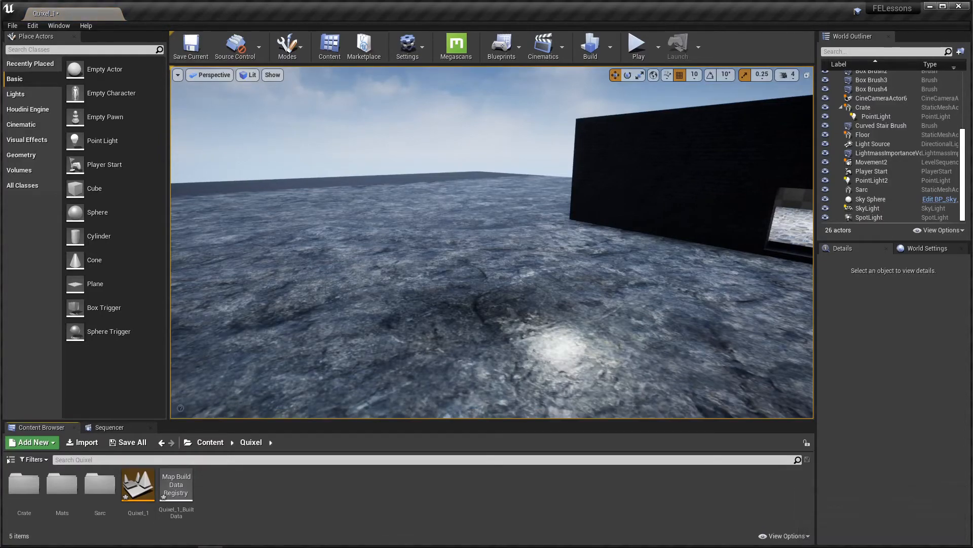
Compare the Sarc folders under Content and Quixel, open the one directly under Content, and enlarge the Content Browser.
{"action": "left_click", "coordinate": [210, 442]}
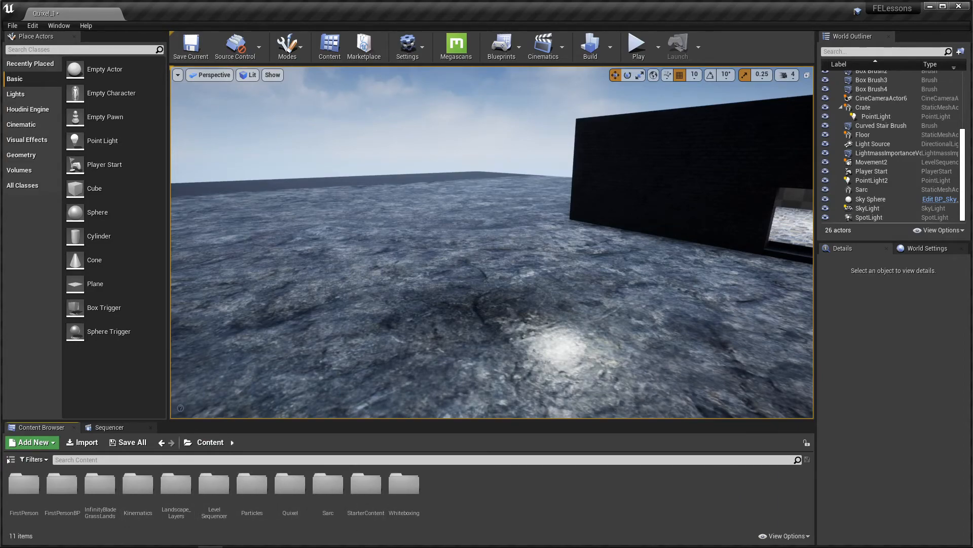
{"action": "double_click", "coordinate": [328, 484]}
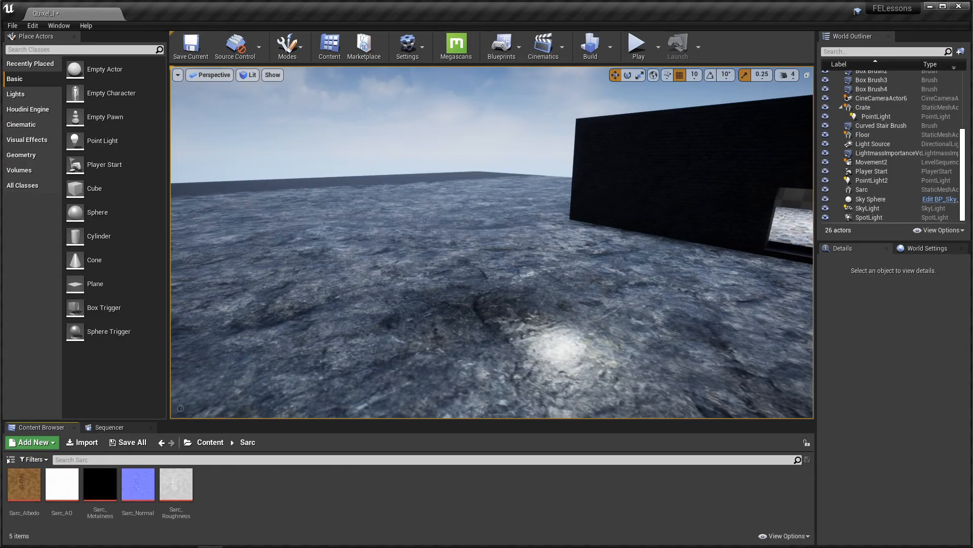
{"action": "left_click", "coordinate": [210, 442]}
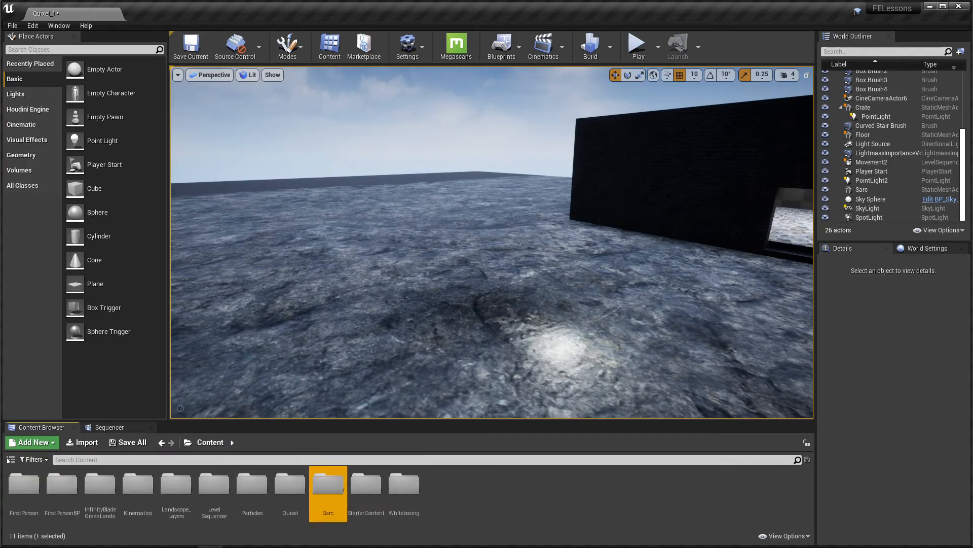
{"action": "double_click", "coordinate": [290, 484]}
{"action": "left_click", "coordinate": [100, 484]}
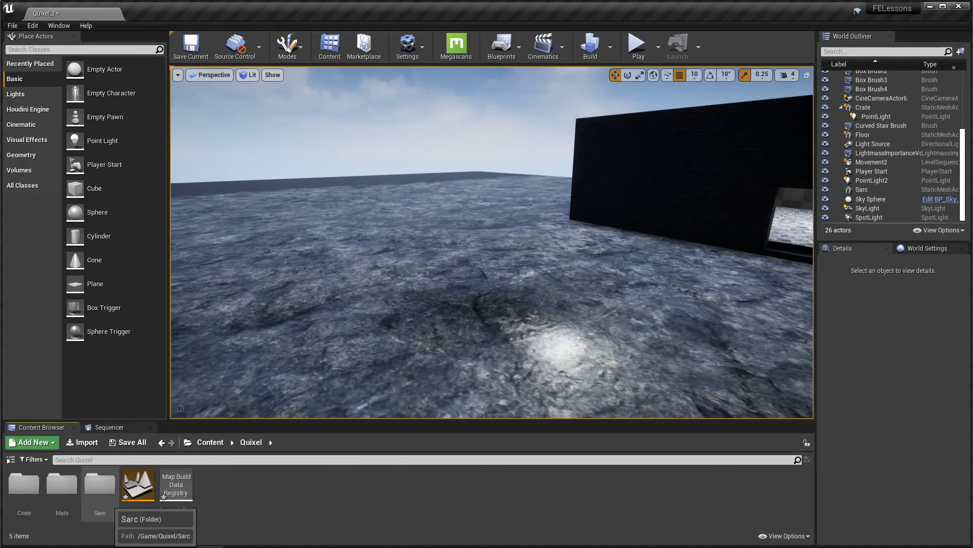
{"action": "left_click", "coordinate": [210, 442]}
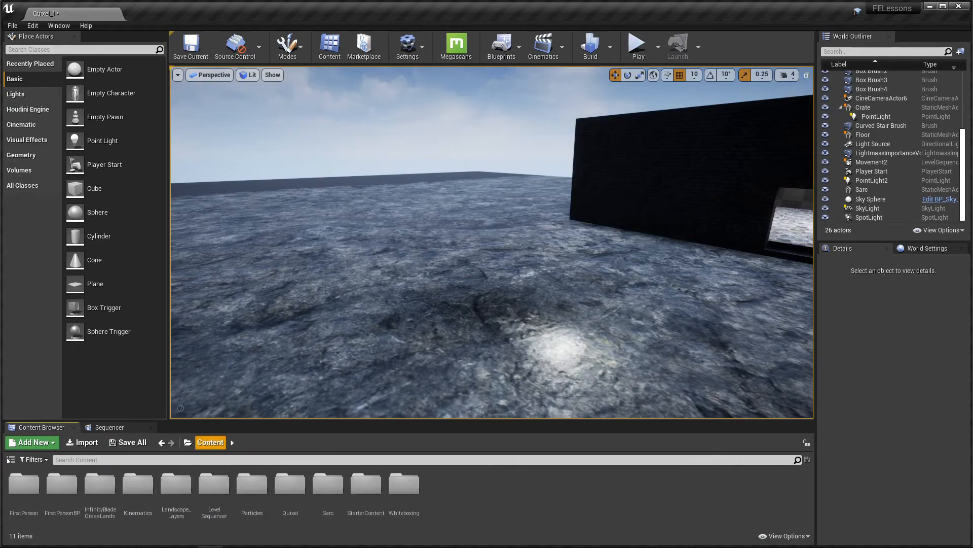
{"action": "left_click", "coordinate": [328, 484]}
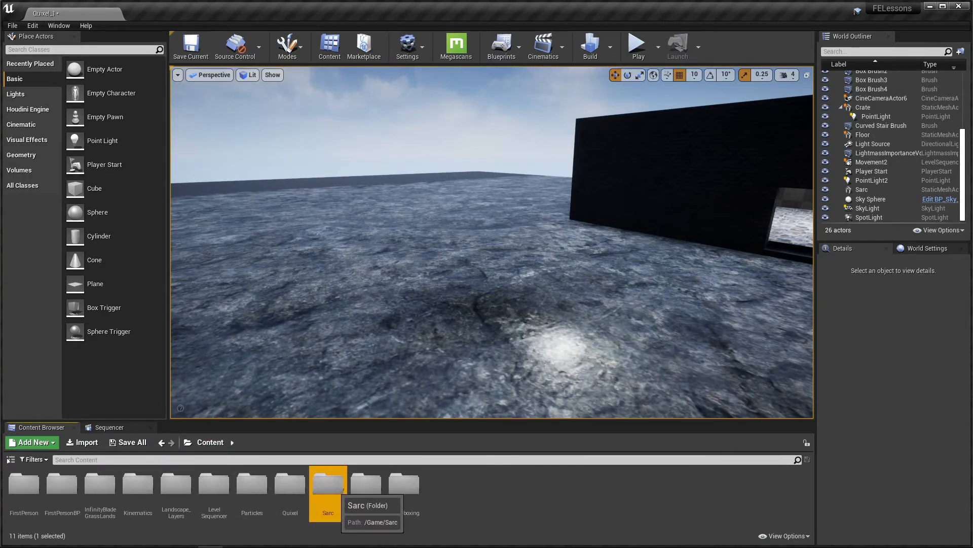
{"action": "double_click", "coordinate": [332, 486]}
{"action": "left_click_drag", "start_coordinate": [203, 421], "coordinate": [203, 382]}
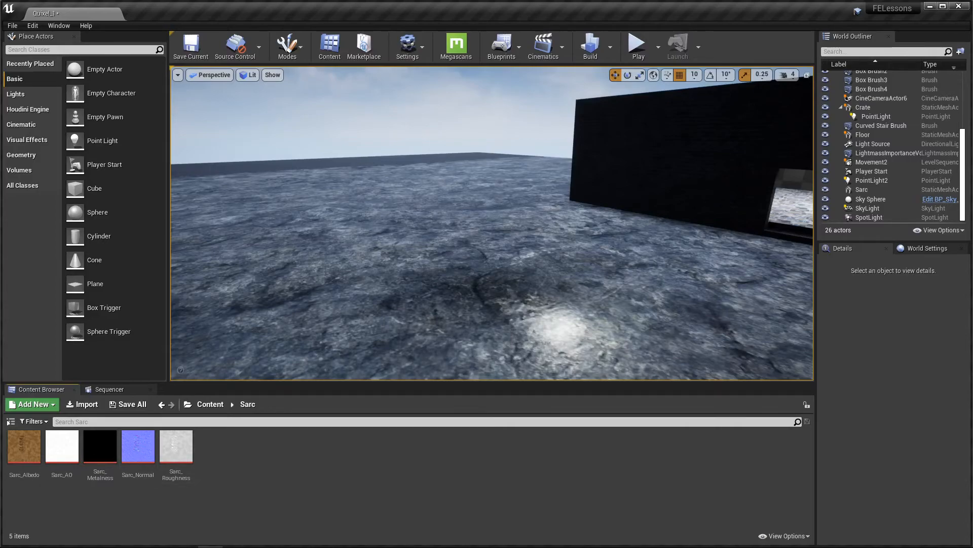
Import the Sarc FBX mesh from the desktop into Content/Sarc with Do Not Create Material, and save all changed assets.
{"action": "left_click", "coordinate": [127, 404]}
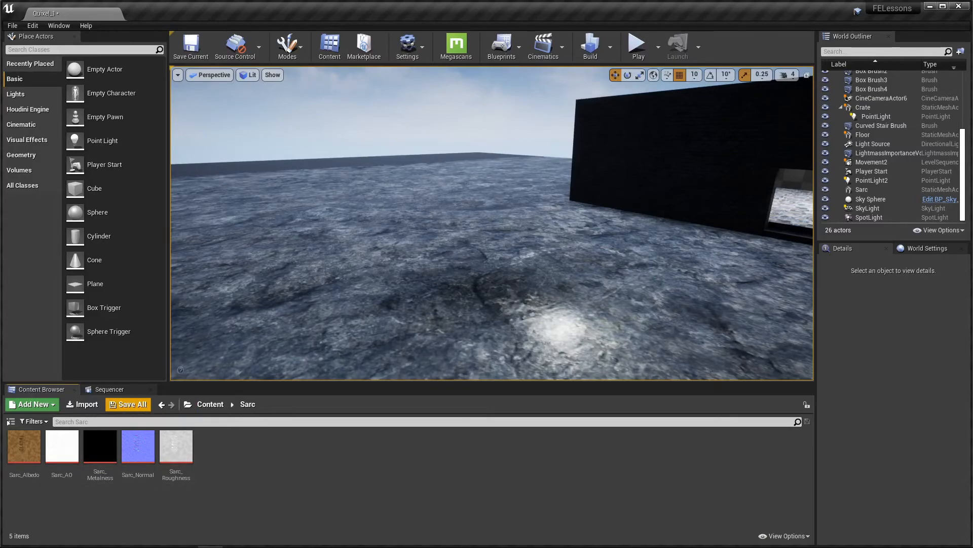
{"action": "left_click", "coordinate": [83, 404]}
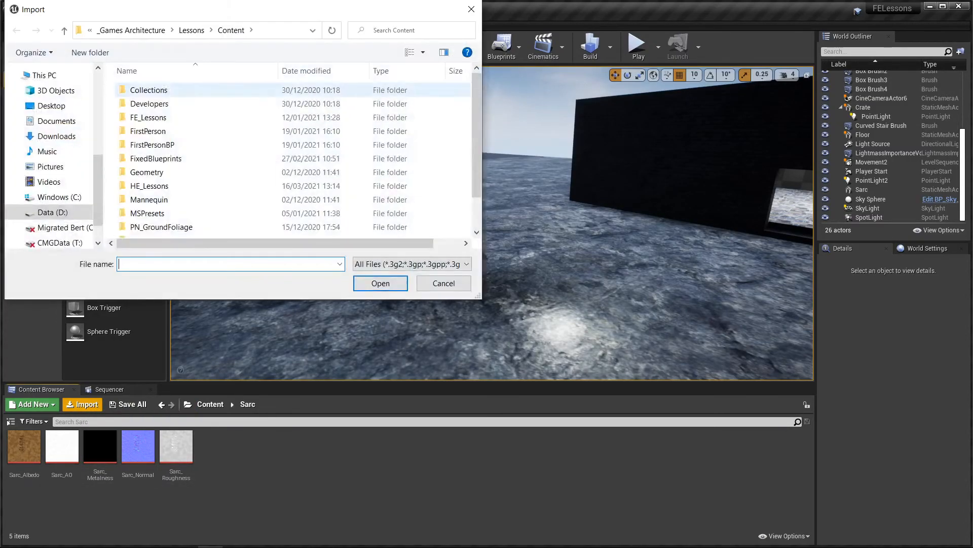
{"action": "left_click", "coordinate": [52, 106]}
{"action": "left_click", "coordinate": [432, 188]}
{"action": "left_click", "coordinate": [376, 283]}
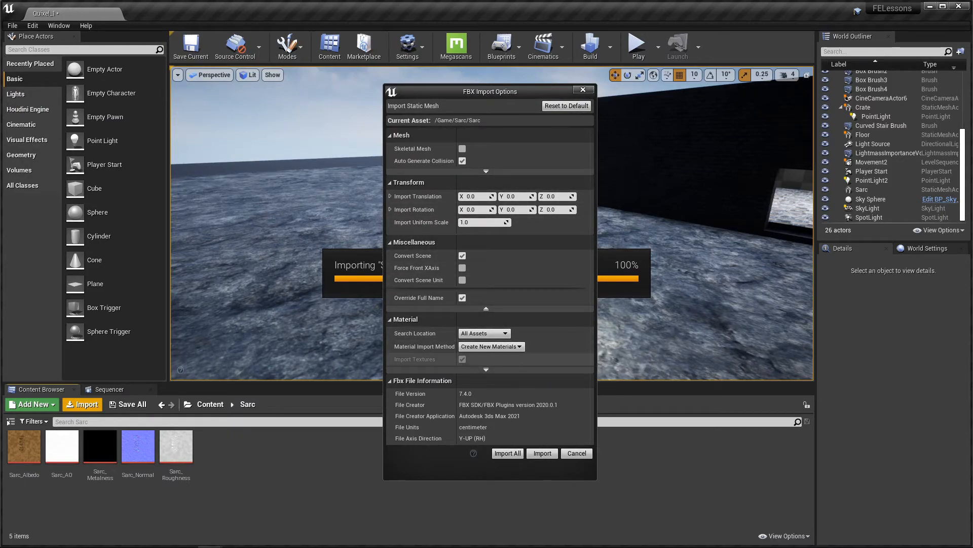
{"action": "left_click", "coordinate": [491, 346]}
{"action": "left_click", "coordinate": [488, 368]}
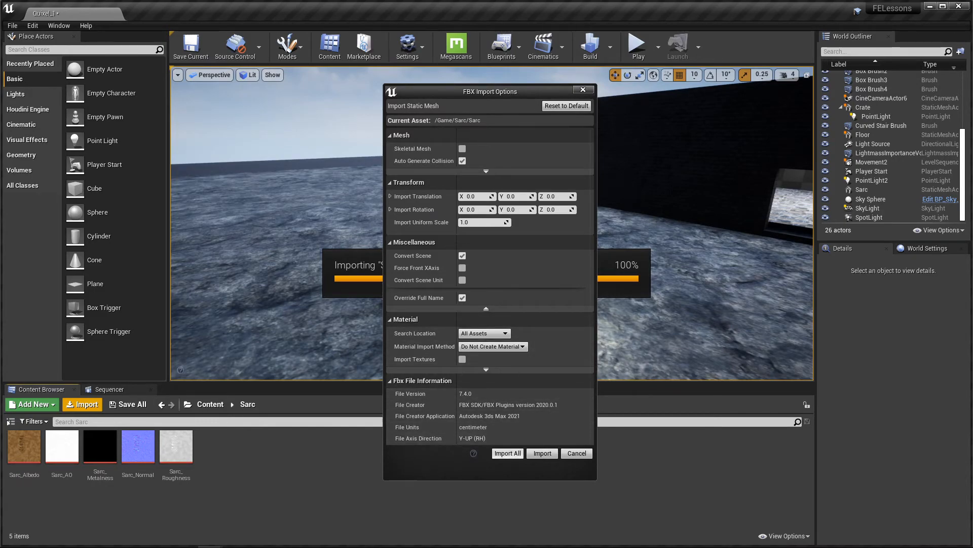
{"action": "left_click", "coordinate": [507, 453]}
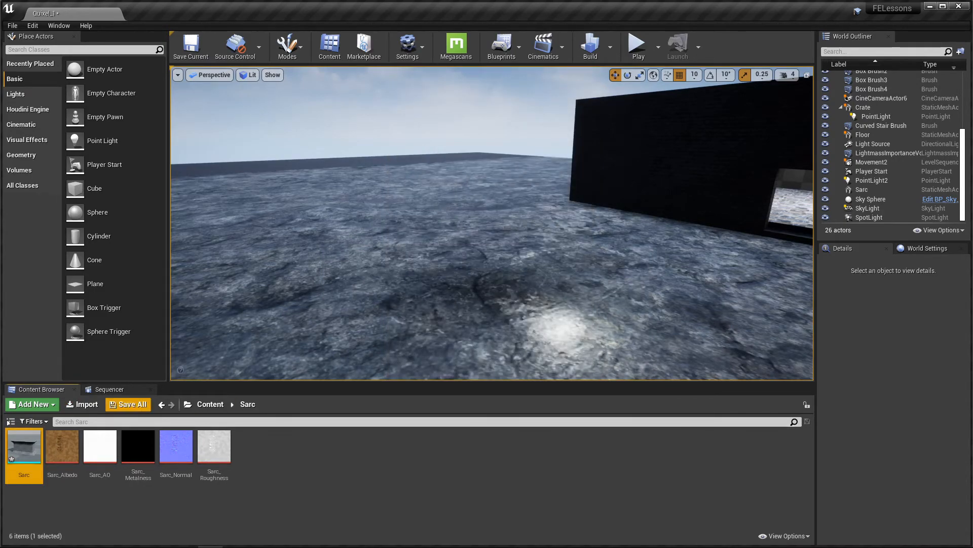
{"action": "left_click", "coordinate": [128, 404]}
{"action": "left_click", "coordinate": [578, 373]}
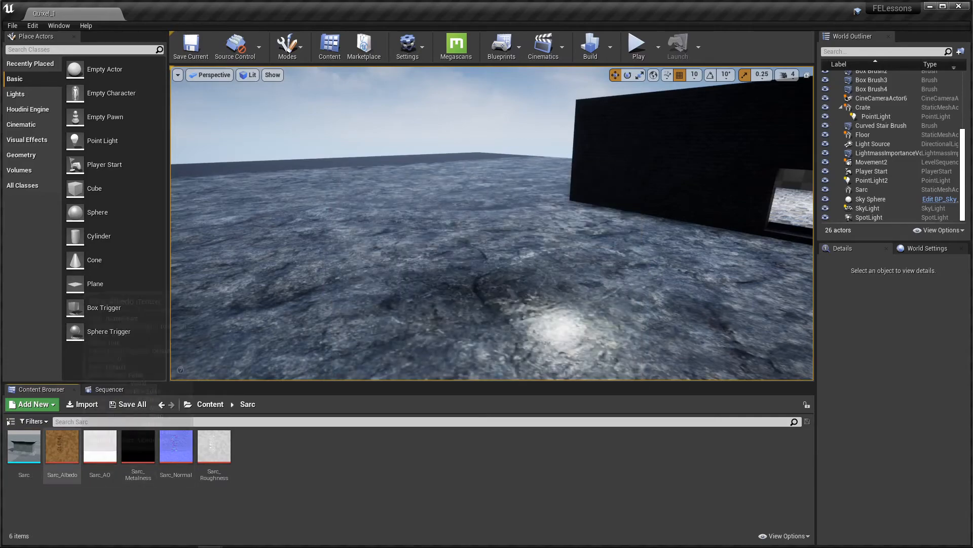
Create a material from the Sarc_Albedo texture, keeping the name Sarc_Albedo_Mat.
{"action": "right_click", "coordinate": [62, 446]}
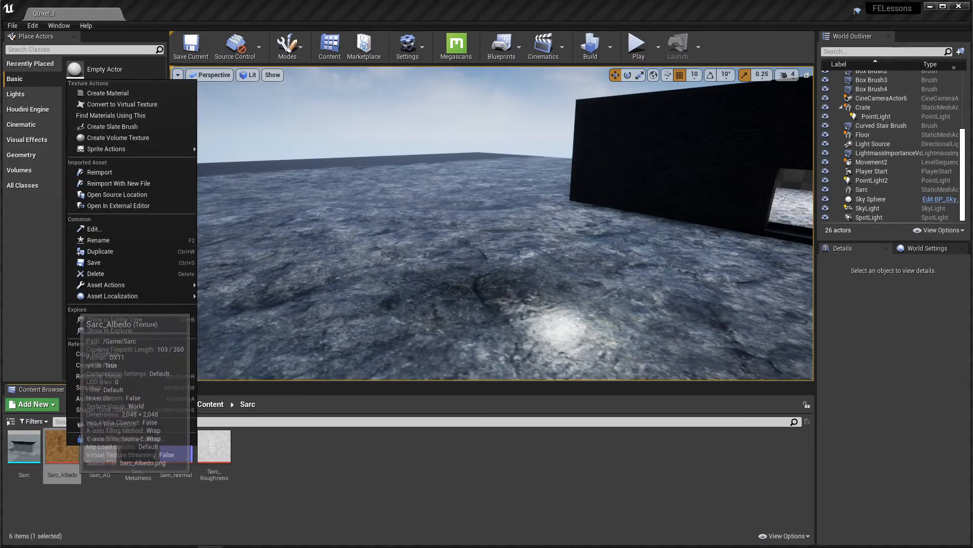
{"action": "left_click", "coordinate": [107, 93]}
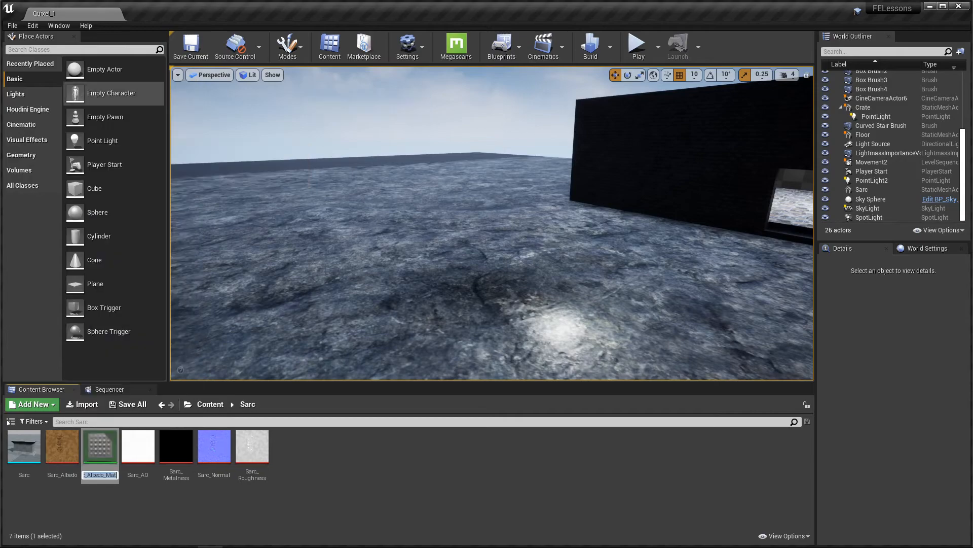
{"action": "key", "text": "Return"}
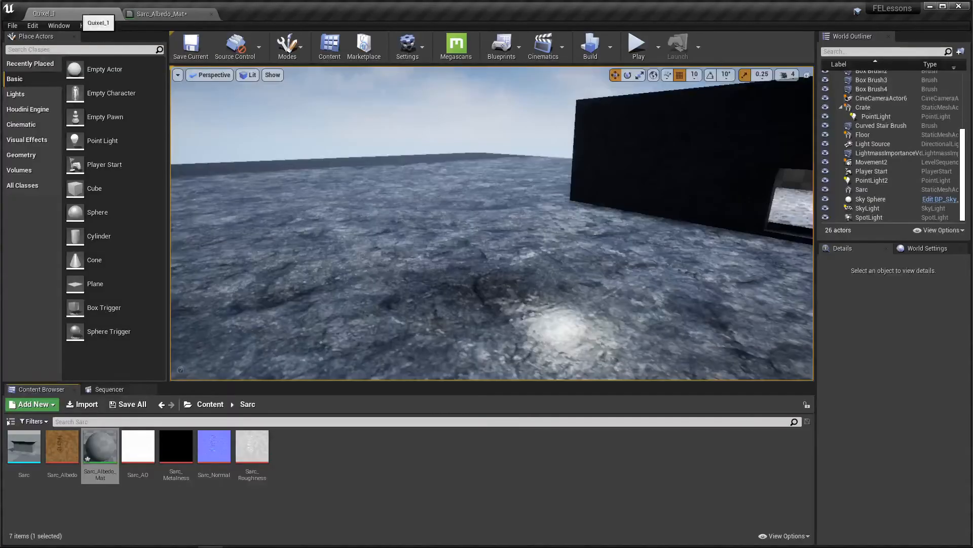
{"action": "left_click", "coordinate": [82, 500]}
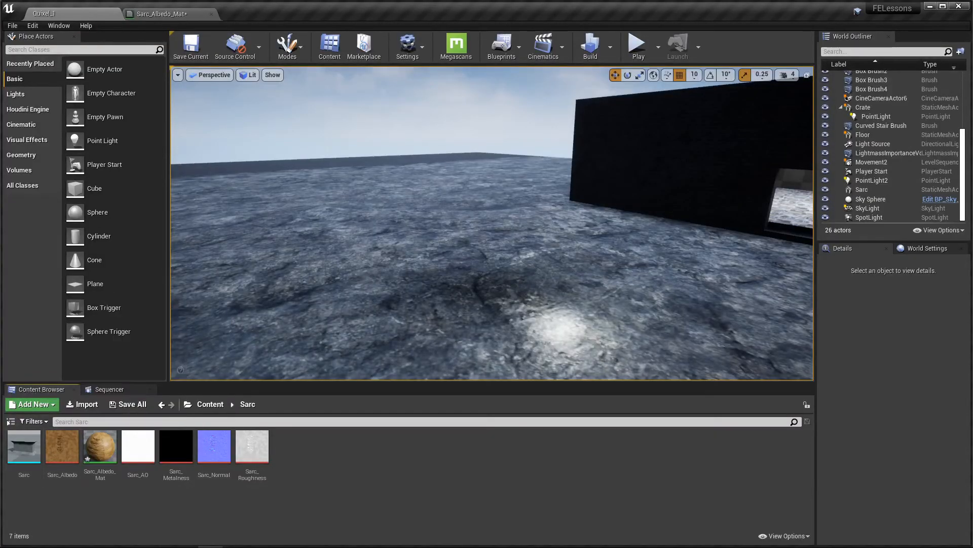
Add the Sarc_AO, Sarc_Metalness, Sarc_Normal and Sarc_Roughness textures to the Sarc_Albedo_Mat graph as texture samples.
{"action": "left_click", "coordinate": [61, 446]}
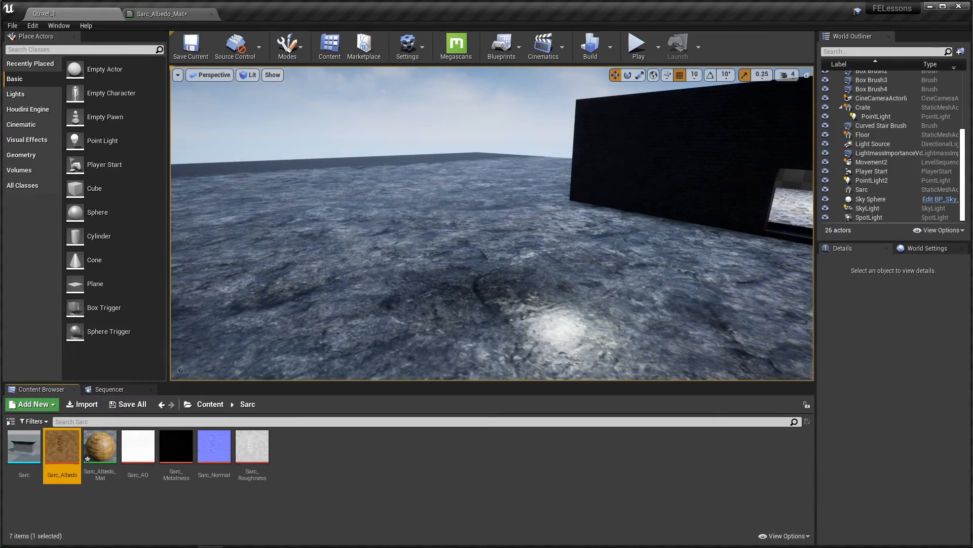
{"action": "left_click", "coordinate": [138, 446]}
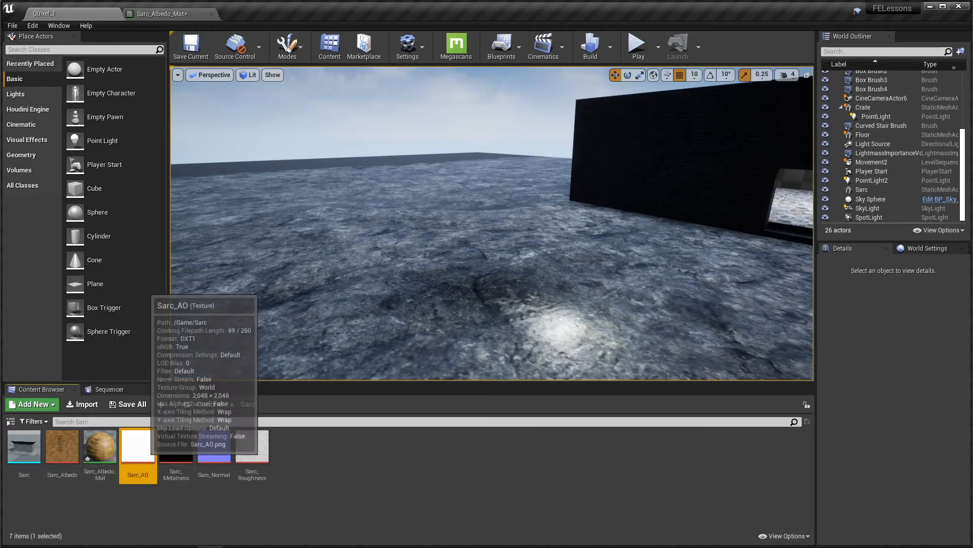
{"action": "left_click", "coordinate": [252, 446], "text": "shift"}
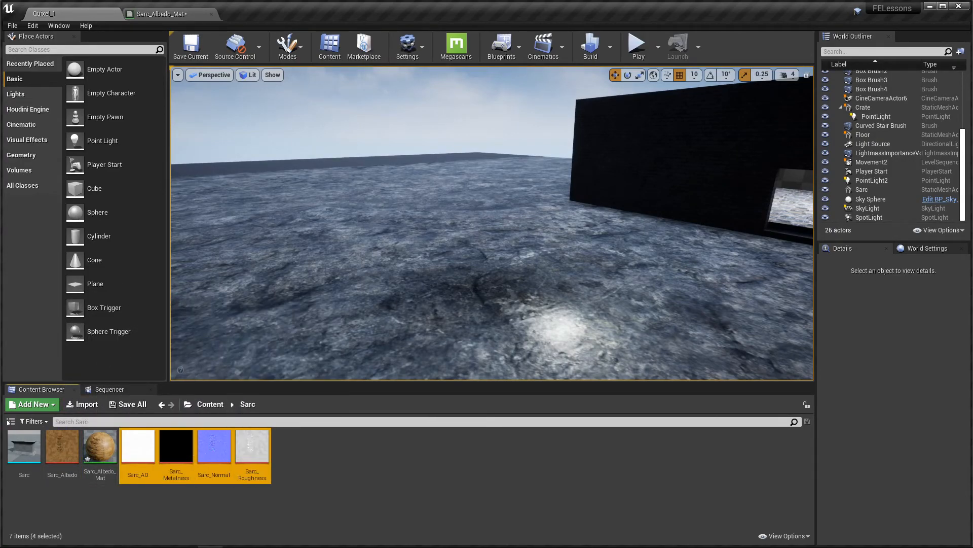
{"action": "left_click_drag", "start_coordinate": [138, 446], "coordinate": [345, 272]}
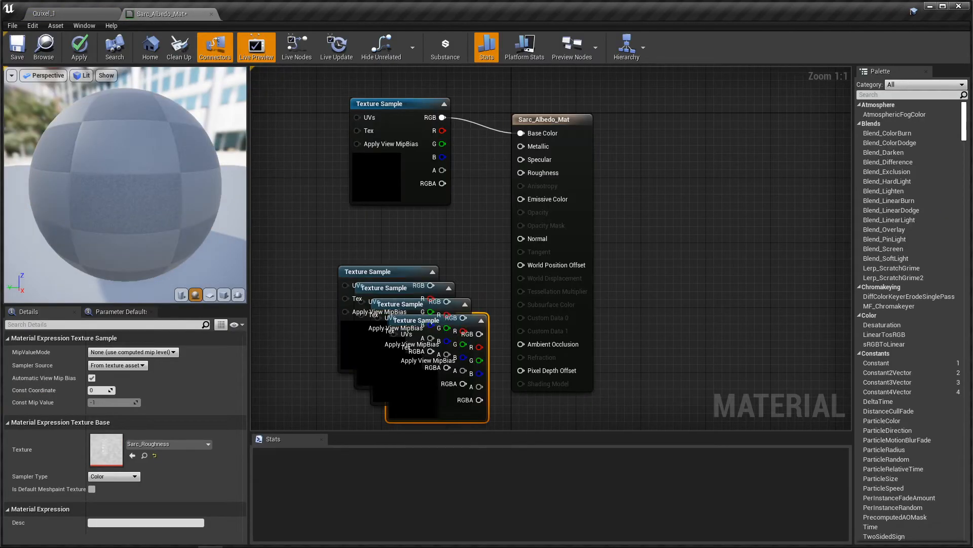
Spread out the material nodes and connect the Sarc_Metalness sample's RGB output to Metallic.
{"action": "left_click_drag", "start_coordinate": [485, 154], "coordinate": [378, 144]}
{"action": "left_click_drag", "start_coordinate": [628, 168], "coordinate": [668, 151]}
{"action": "right_click_drag", "start_coordinate": [522, 263], "coordinate": [554, 217]}
{"action": "left_click_drag", "start_coordinate": [473, 275], "coordinate": [353, 383]}
{"action": "left_click_drag", "start_coordinate": [489, 292], "coordinate": [370, 238]}
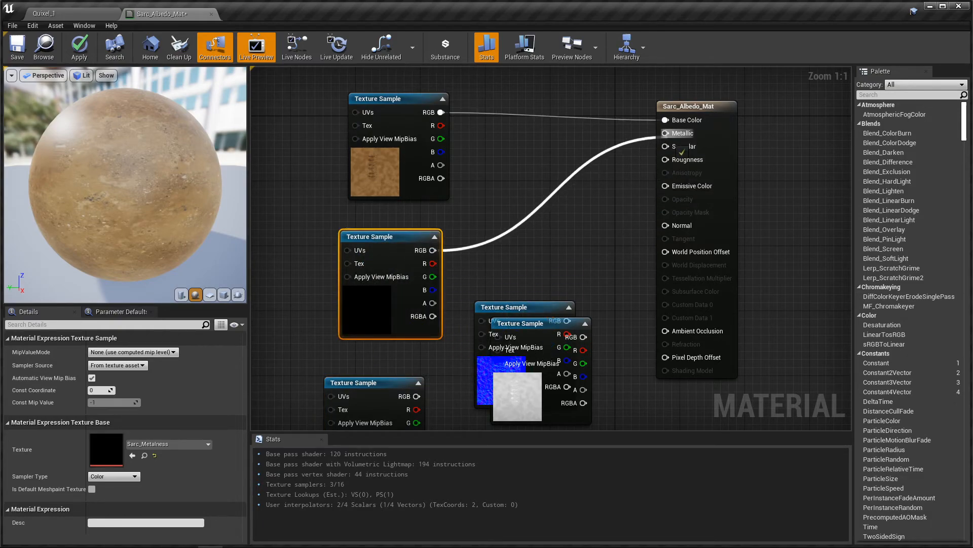
{"action": "left_click_drag", "start_coordinate": [668, 137], "coordinate": [667, 135]}
Separate the Sarc_Roughness sample from the stacked nodes and connect its RGB output to Roughness.
{"action": "right_click_drag", "start_coordinate": [532, 167], "coordinate": [551, 210]}
{"action": "left_click_drag", "start_coordinate": [430, 143], "coordinate": [430, 77]}
{"action": "left_click_drag", "start_coordinate": [412, 293], "coordinate": [411, 212]}
{"action": "right_click_drag", "start_coordinate": [493, 258], "coordinate": [514, 233]}
{"action": "scroll", "coordinate": [510, 198], "scroll_direction": "down", "scroll_amount": 2}
{"action": "left_click_drag", "start_coordinate": [573, 294], "coordinate": [524, 261]}
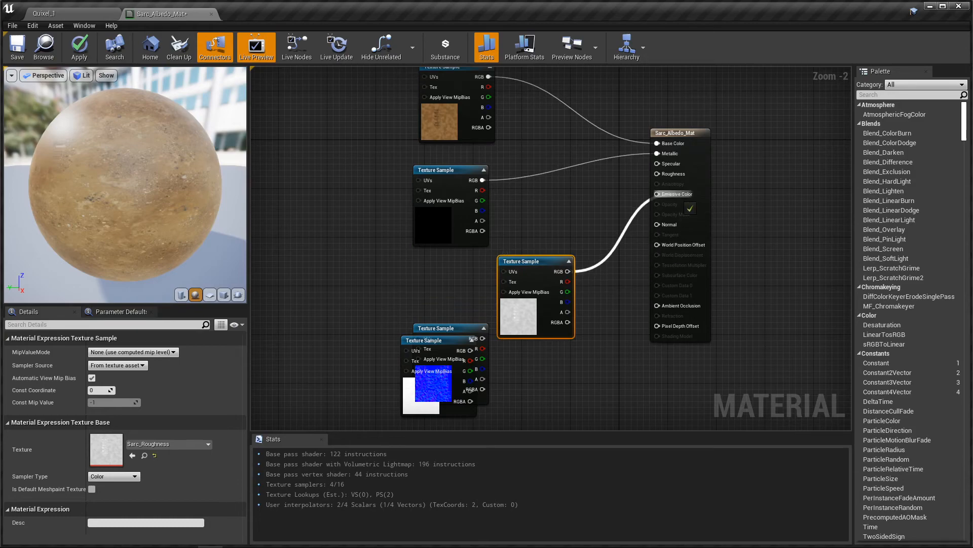
{"action": "left_click_drag", "start_coordinate": [674, 189], "coordinate": [669, 178]}
Tidy the texture sample nodes and connect the Sarc_Normal sample's RGB output to Normal.
{"action": "left_click_drag", "start_coordinate": [459, 173], "coordinate": [459, 161]}
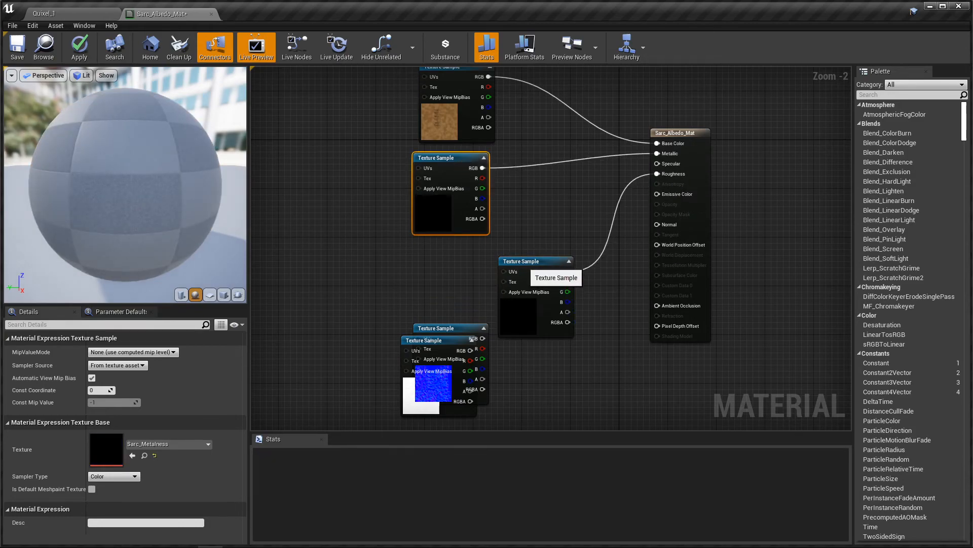
{"action": "left_click_drag", "start_coordinate": [529, 264], "coordinate": [533, 203]}
{"action": "left_click_drag", "start_coordinate": [446, 328], "coordinate": [440, 280]}
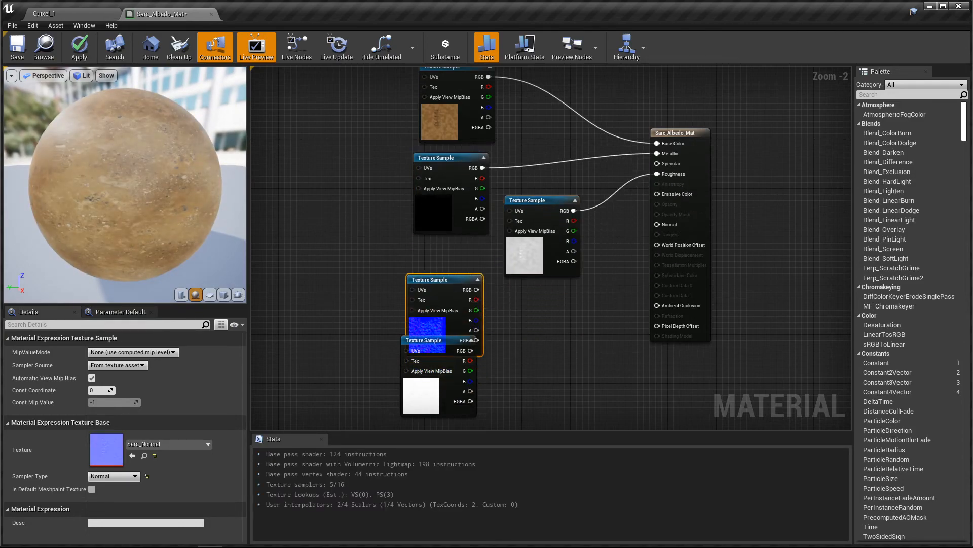
{"action": "left_click_drag", "start_coordinate": [601, 278], "coordinate": [657, 224]}
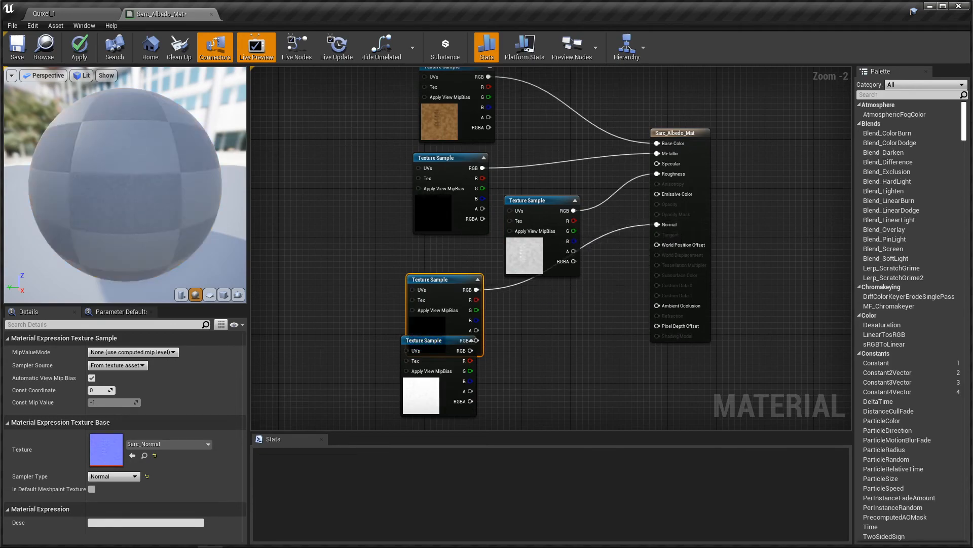
Connect the Sarc_AO sample's RGB output to Ambient Occlusion and save the material.
{"action": "left_click_drag", "start_coordinate": [545, 200], "coordinate": [546, 188]}
{"action": "right_click_drag", "start_coordinate": [545, 324], "coordinate": [558, 270]}
{"action": "left_click_drag", "start_coordinate": [474, 278], "coordinate": [671, 252]}
{"action": "scroll", "coordinate": [571, 277], "scroll_direction": "down", "scroll_amount": 2}
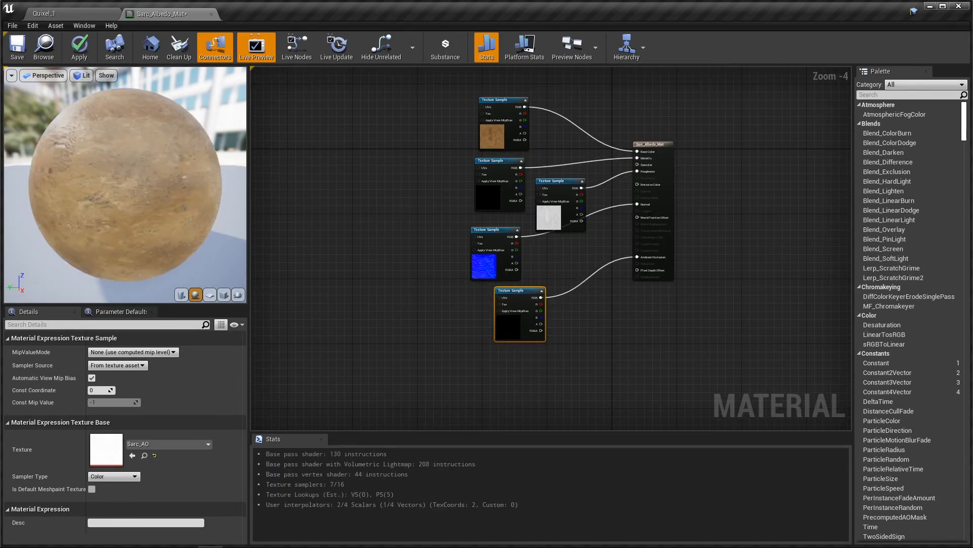
{"action": "left_click", "coordinate": [17, 47]}
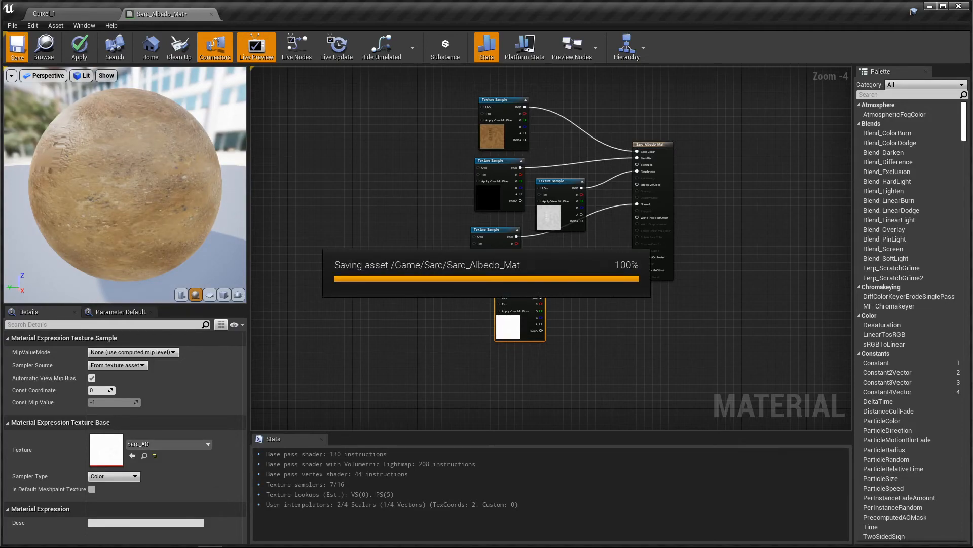
Close the material editor and assign Sarc_Albedo_Mat to the Element 0 material slot of the Sarc static mesh.
{"action": "left_click", "coordinate": [212, 14]}
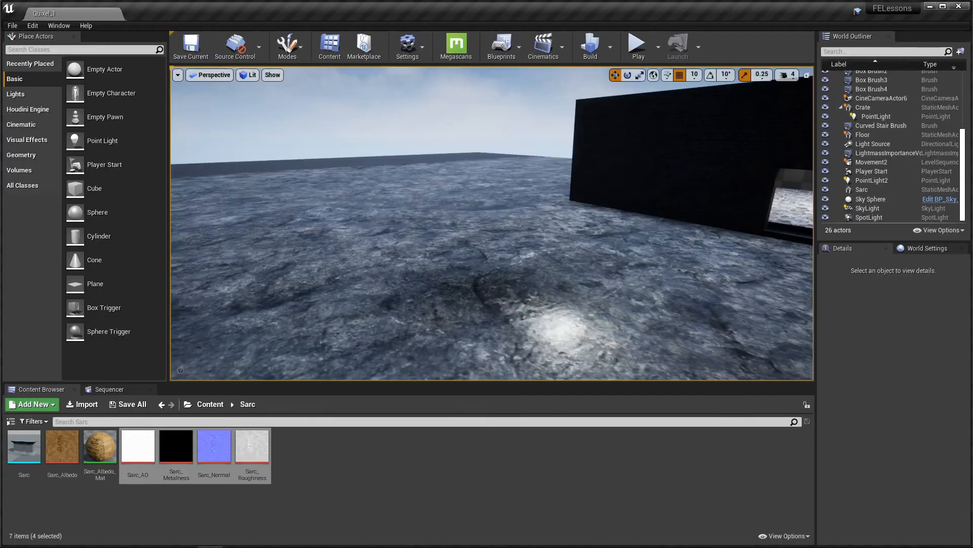
{"action": "left_click", "coordinate": [100, 446]}
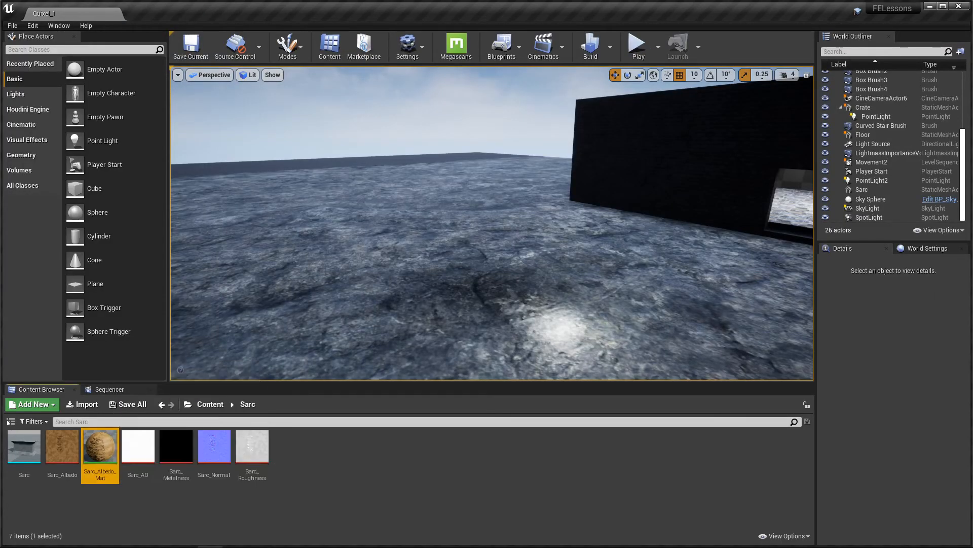
{"action": "double_click", "coordinate": [24, 445]}
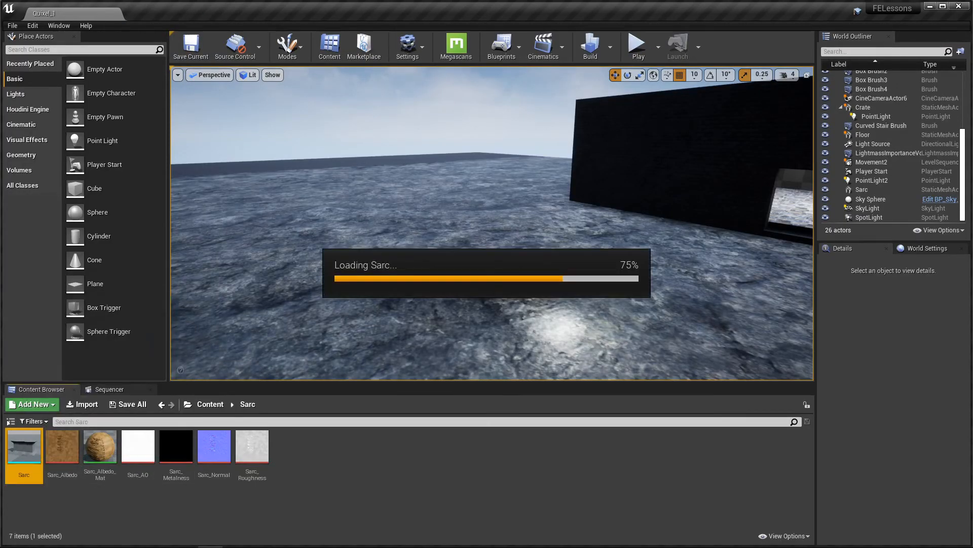
{"action": "left_click_drag", "start_coordinate": [76, 6], "coordinate": [175, 13]}
{"action": "left_click", "coordinate": [71, 13]}
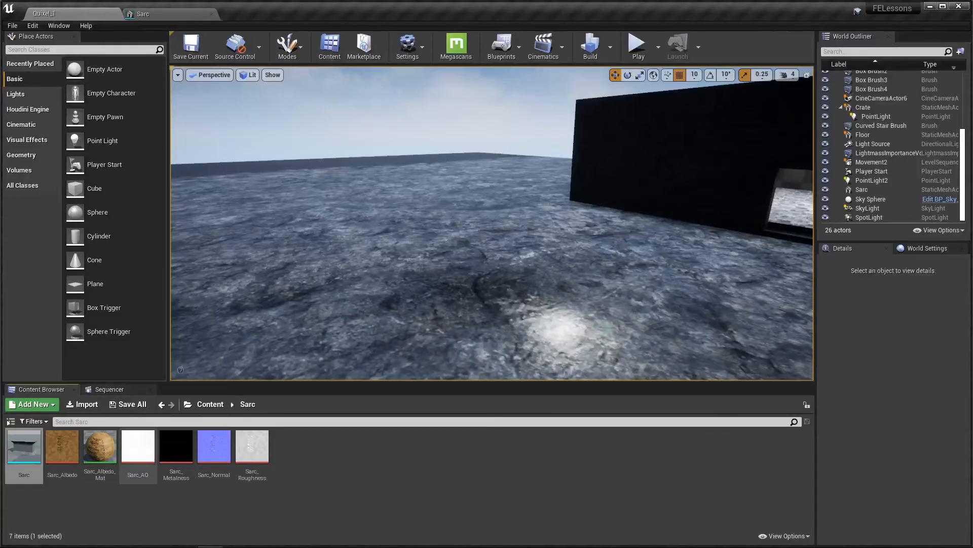
{"action": "left_click_drag", "start_coordinate": [100, 446], "coordinate": [832, 136]}
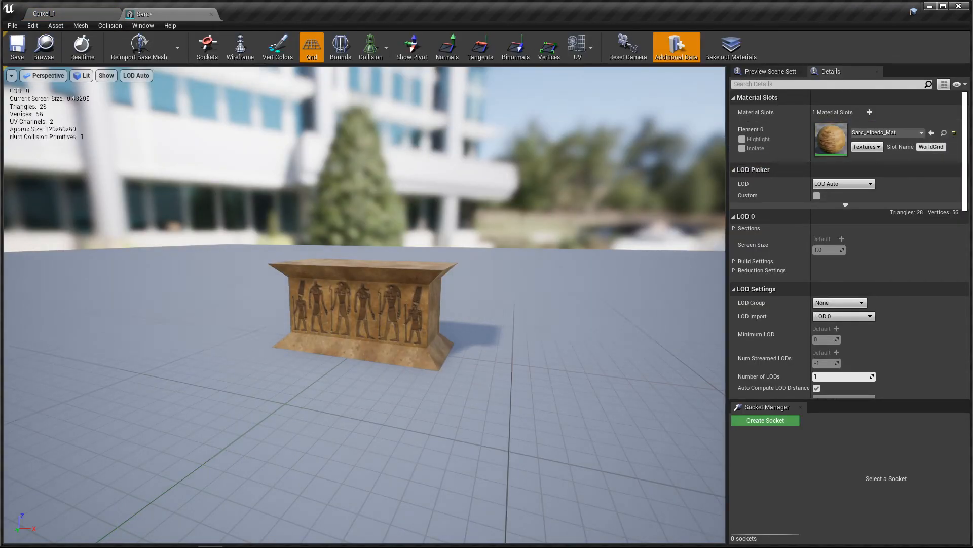
{"action": "left_click", "coordinate": [211, 14]}
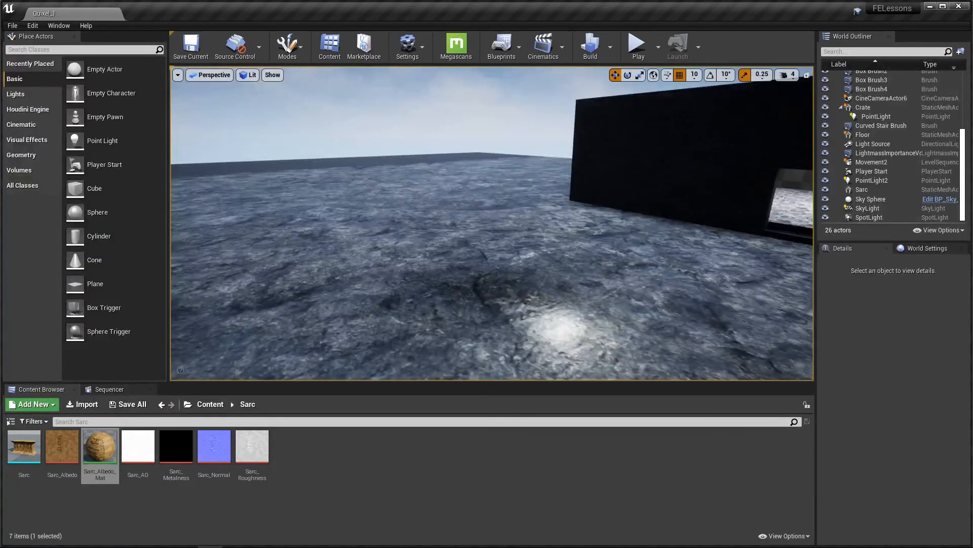
Place the Sarc mesh on the rocky ground outside the dark building and set its scale to 4 on all three axes.
{"action": "mouse_move", "coordinate": [100, 446]}
{"action": "left_mouse_down"}
{"action": "mouse_move", "coordinate": [130, 449]}
{"action": "mouse_move", "coordinate": [97, 442]}
{"action": "left_mouse_up"}
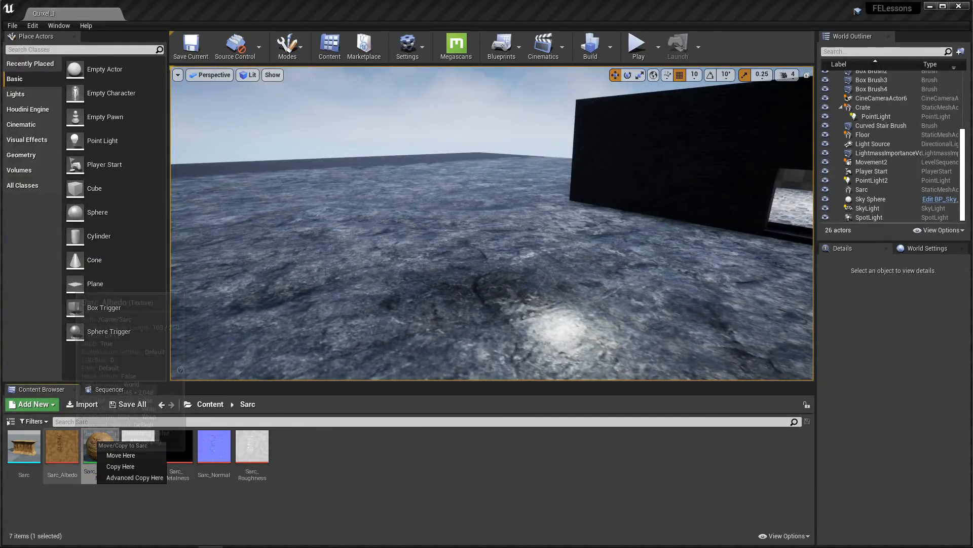
{"action": "left_click", "coordinate": [24, 446]}
{"action": "left_click_drag", "start_coordinate": [24, 446], "coordinate": [472, 266]}
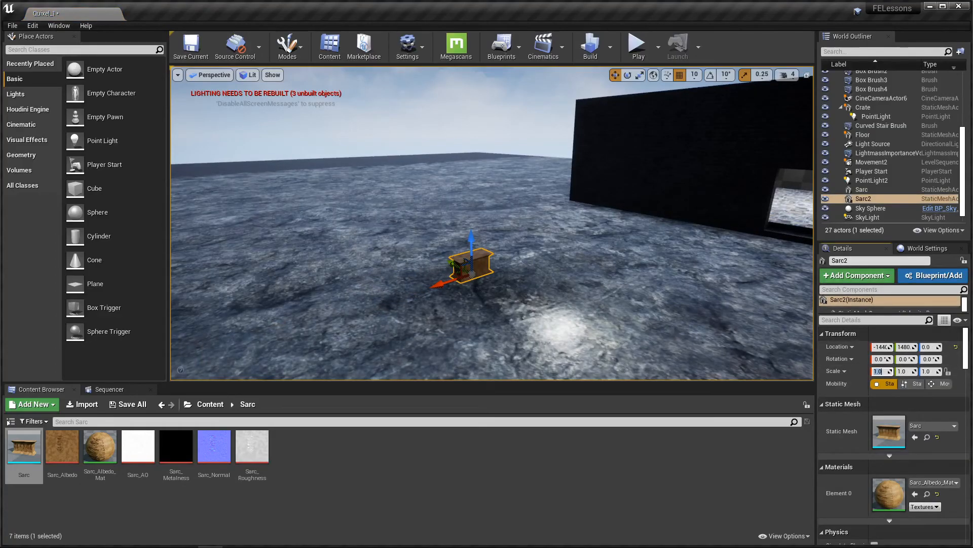
{"action": "type", "text": "4"}
{"action": "key", "text": "Tab"}
{"action": "type", "text": "4"}
{"action": "key", "text": "Tab"}
{"action": "type", "text": "4"}
{"action": "key", "text": "Return"}
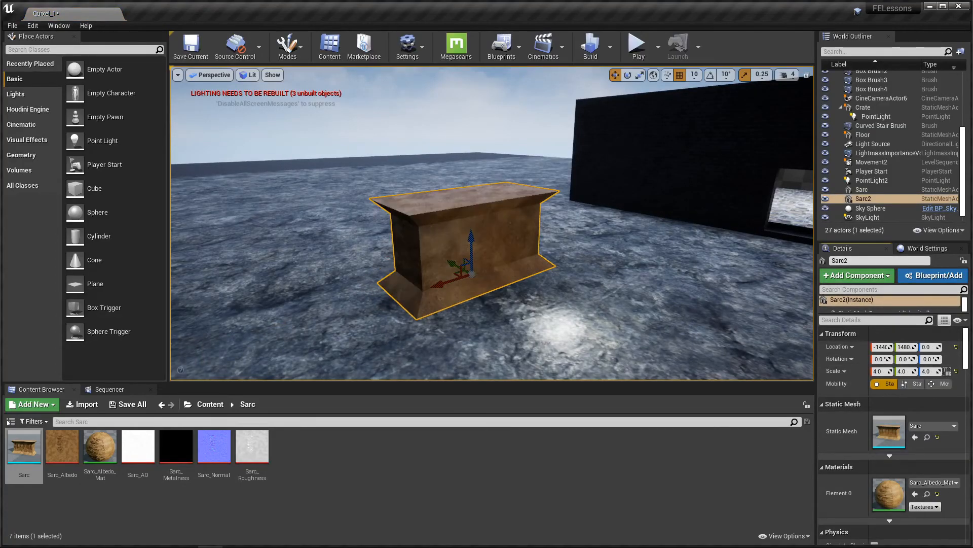
Rotate the placed sarcophagus so its carved figures face the view and move it close to the point light.
{"action": "key", "text": "e"}
{"action": "left_click_drag", "start_coordinate": [507, 293], "coordinate": [530, 274]}
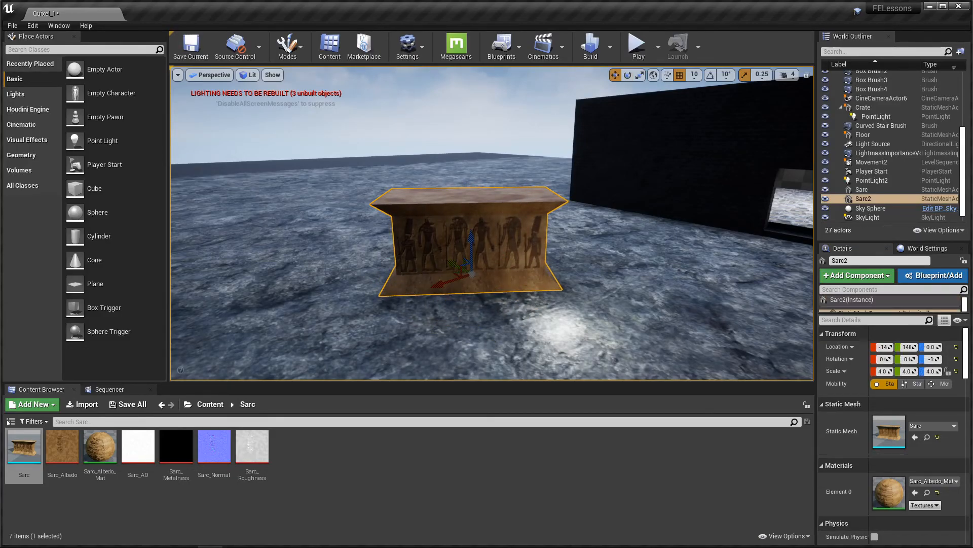
{"action": "left_click_drag", "start_coordinate": [459, 268], "coordinate": [442, 258]}
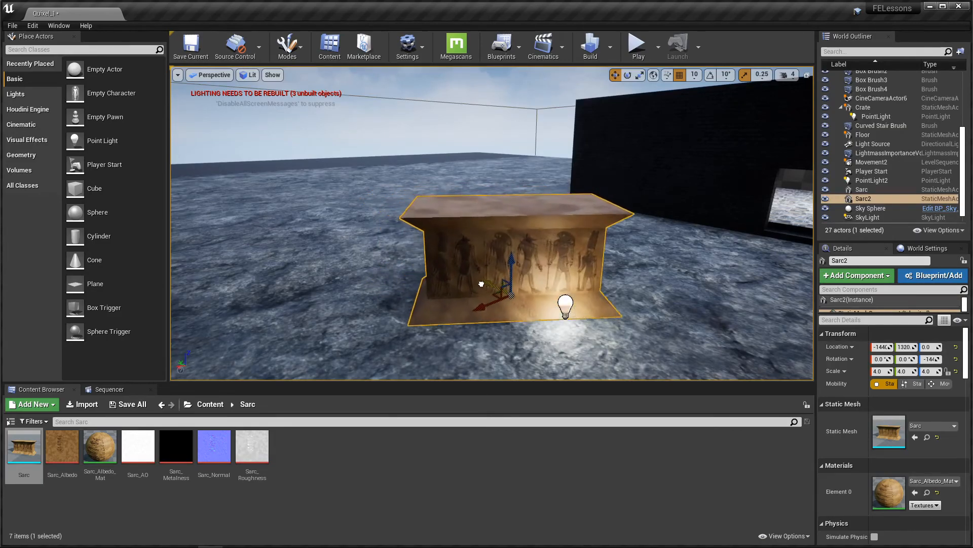
Fly around the placed sarcophagus and examine its carved figures and stone surface under the point light.
{"action": "right_click_drag", "start_coordinate": [456, 254], "coordinate": [450, 234]}
{"action": "key", "text": "a"}
{"action": "key", "text": "s"}
{"action": "key", "text": "d"}
{"action": "key", "text": "w"}
{"action": "key", "text": "s"}
{"action": "key", "text": "d"}
{"action": "key", "text": "w"}
{"action": "key", "text": "a"}
{"action": "key", "text": "w"}
{"action": "key", "text": "a"}
{"action": "key", "text": "w"}
{"action": "key", "text": "d"}
{"action": "key", "text": "a"}
{"action": "key", "text": "s"}
{"action": "key", "text": "d"}
{"action": "key", "text": "d"}
{"action": "key", "text": "w"}
Open the Sarc_Normal texture and examine its compression, texture, level of detail and compositing settings, including the advanced options.
{"action": "double_click", "coordinate": [214, 446]}
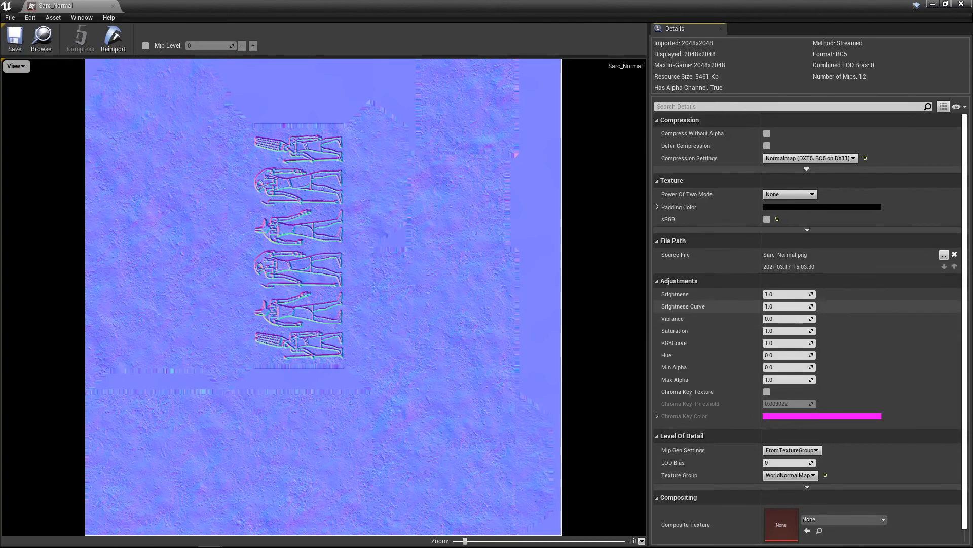
{"action": "scroll", "coordinate": [806, 306], "scroll_direction": "down", "scroll_amount": 1}
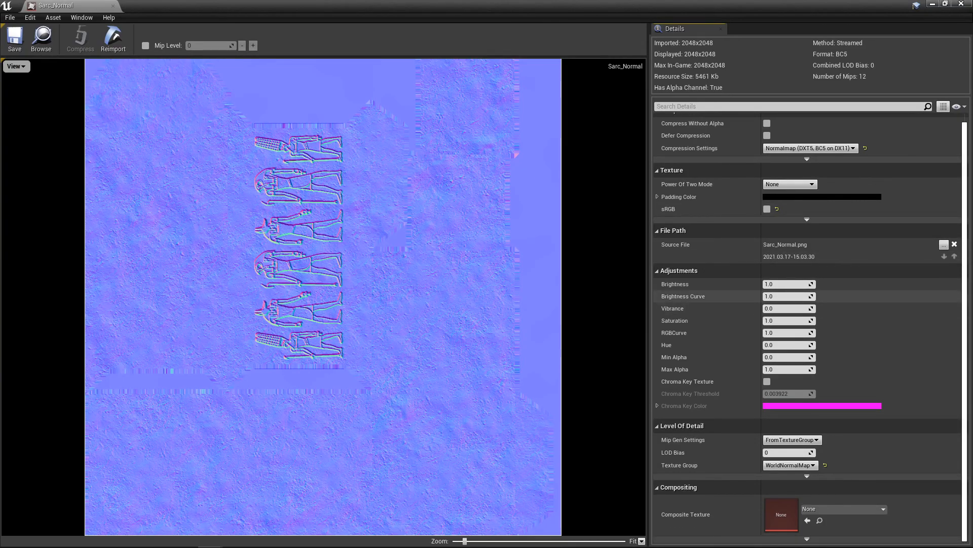
{"action": "left_click", "coordinate": [807, 475]}
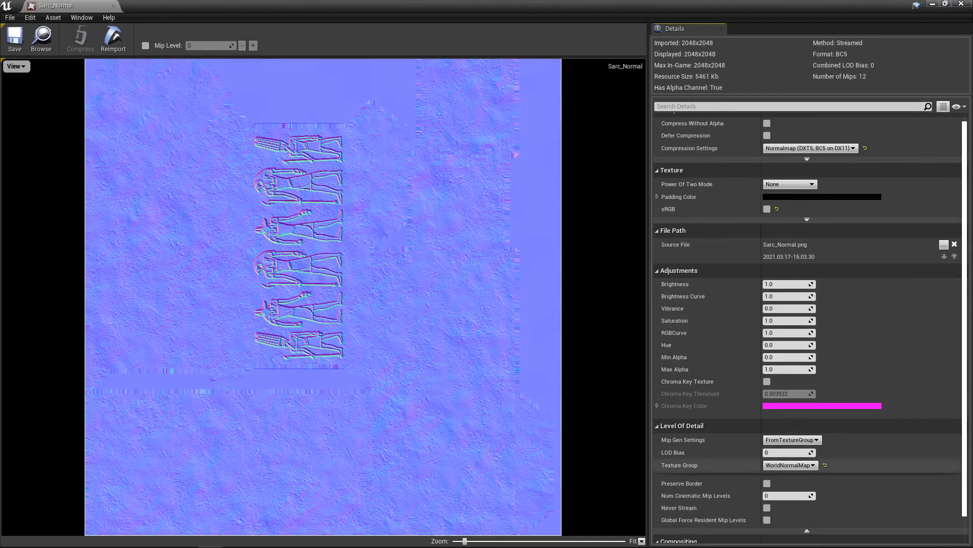
{"action": "scroll", "coordinate": [806, 354], "scroll_direction": "down", "scroll_amount": 3}
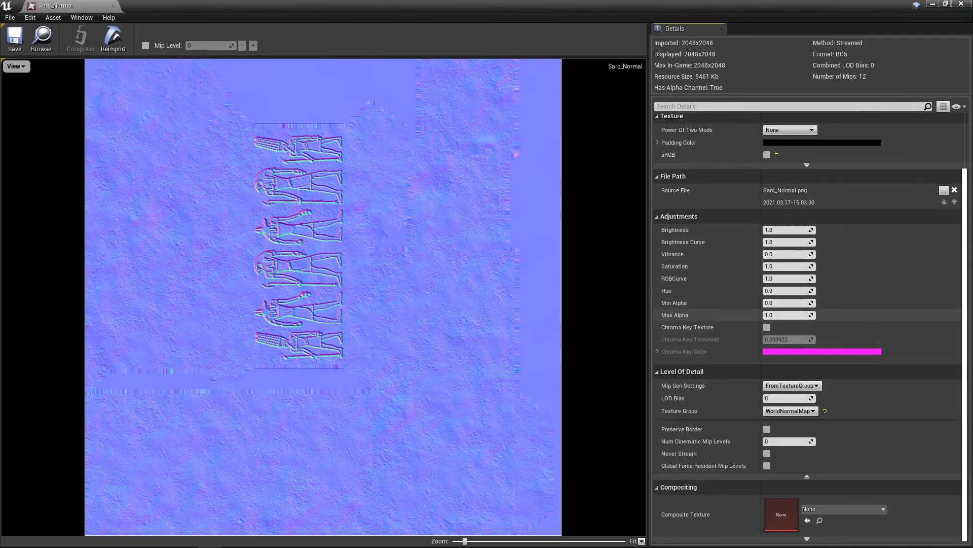
{"action": "scroll", "coordinate": [710, 295], "scroll_direction": "up", "scroll_amount": 3}
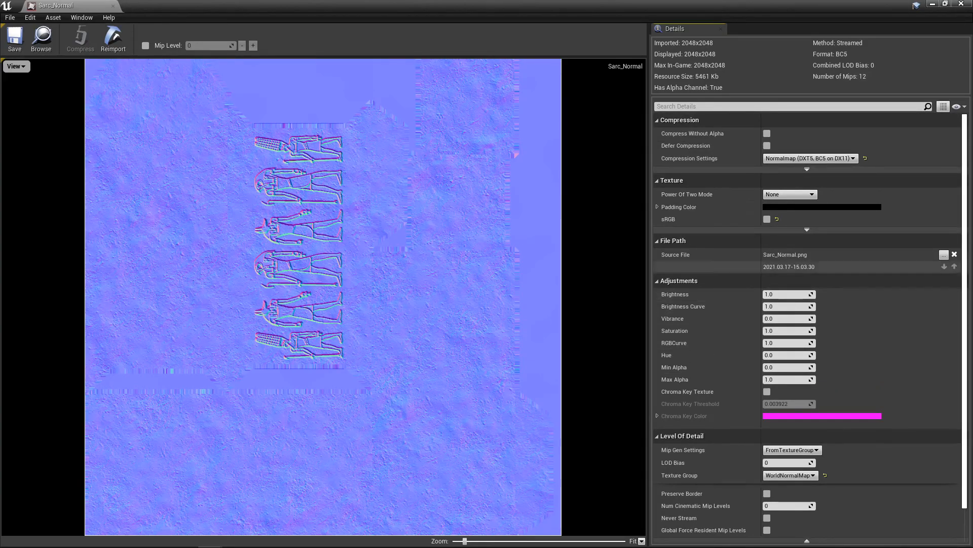
{"action": "left_click", "coordinate": [790, 194]}
{"action": "scroll", "coordinate": [807, 305], "scroll_direction": "down", "scroll_amount": 3}
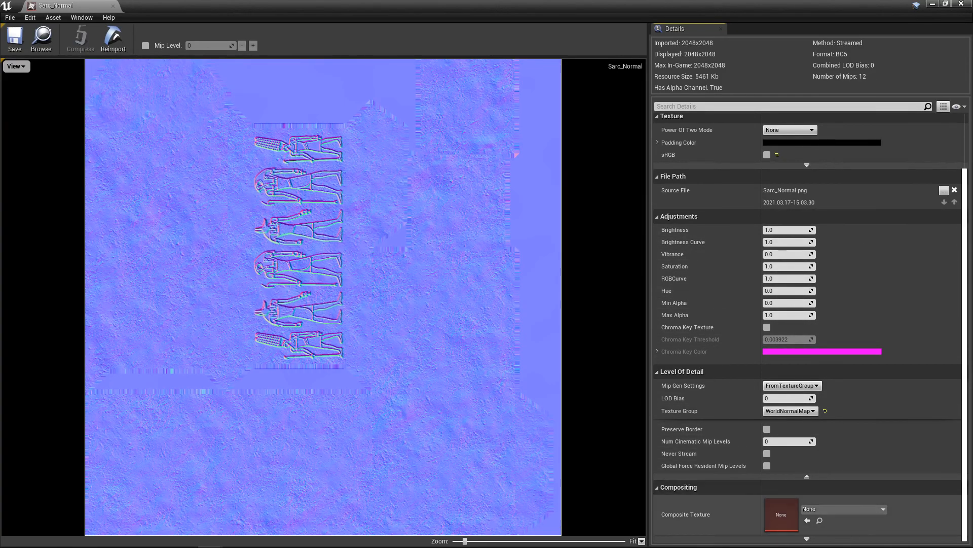
{"action": "left_click", "coordinate": [807, 539]}
{"action": "scroll", "coordinate": [807, 454], "scroll_direction": "down", "scroll_amount": 2}
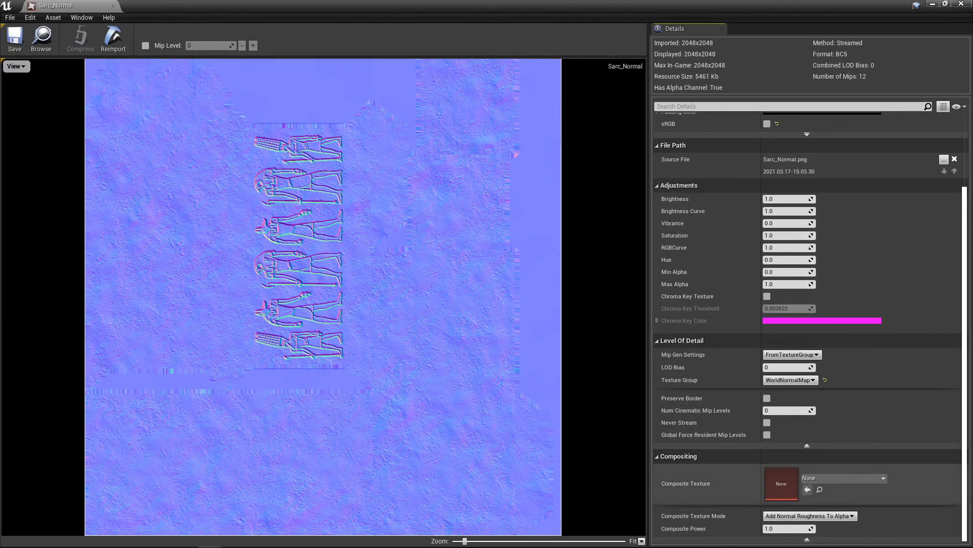
{"action": "scroll", "coordinate": [807, 418], "scroll_direction": "up", "scroll_amount": 1}
{"action": "scroll", "coordinate": [807, 324], "scroll_direction": "up", "scroll_amount": 3}
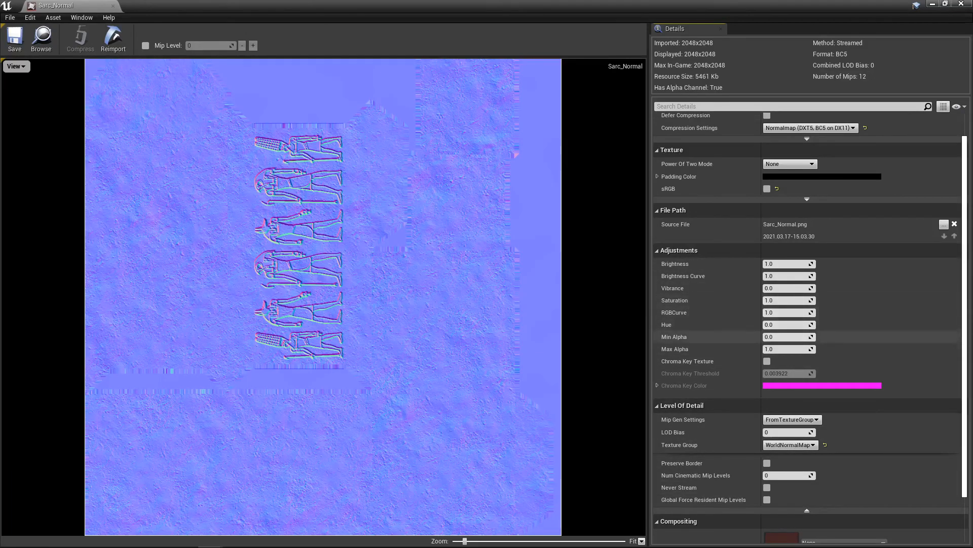
{"action": "scroll", "coordinate": [807, 309], "scroll_direction": "up", "scroll_amount": 2}
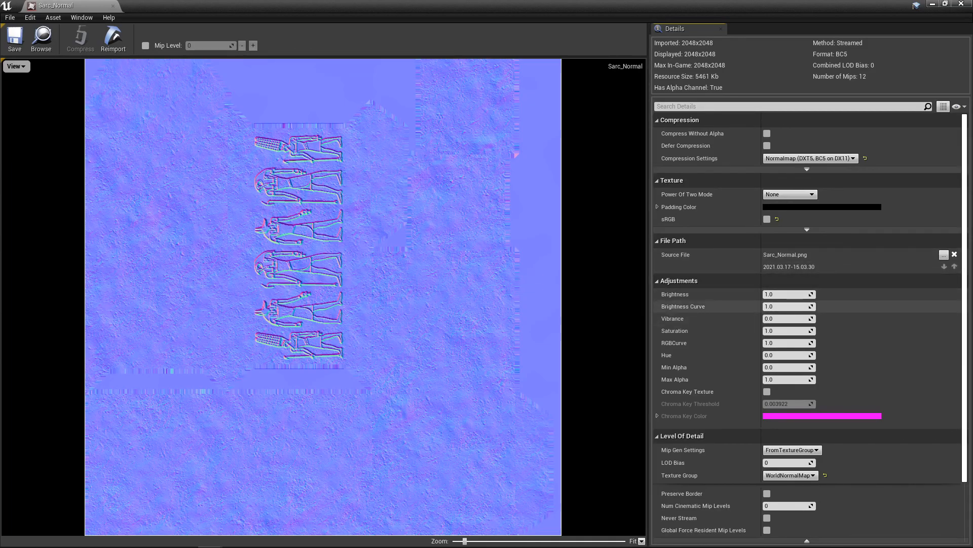
{"action": "left_click", "coordinate": [807, 169]}
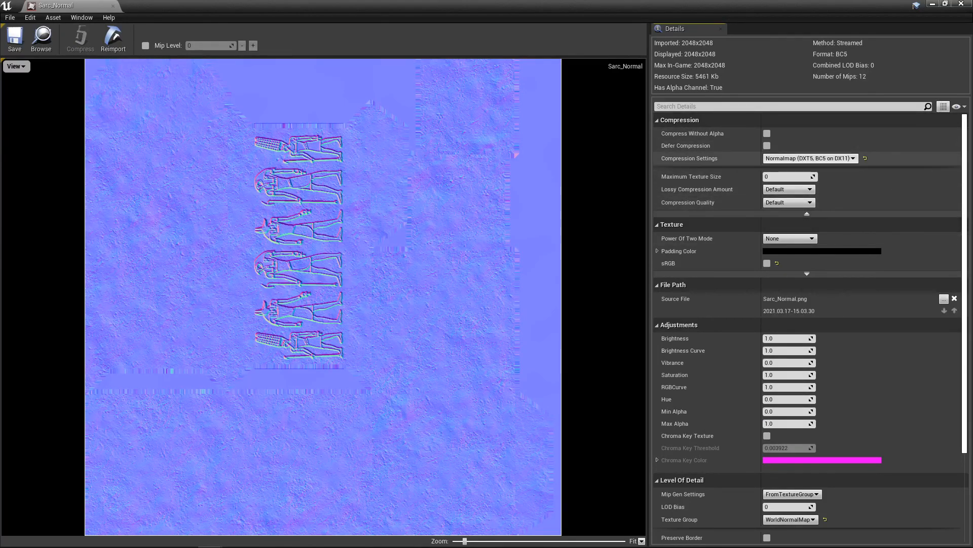
{"action": "scroll", "coordinate": [709, 189], "scroll_direction": "down", "scroll_amount": 3}
{"action": "scroll", "coordinate": [710, 189], "scroll_direction": "down", "scroll_amount": 2}
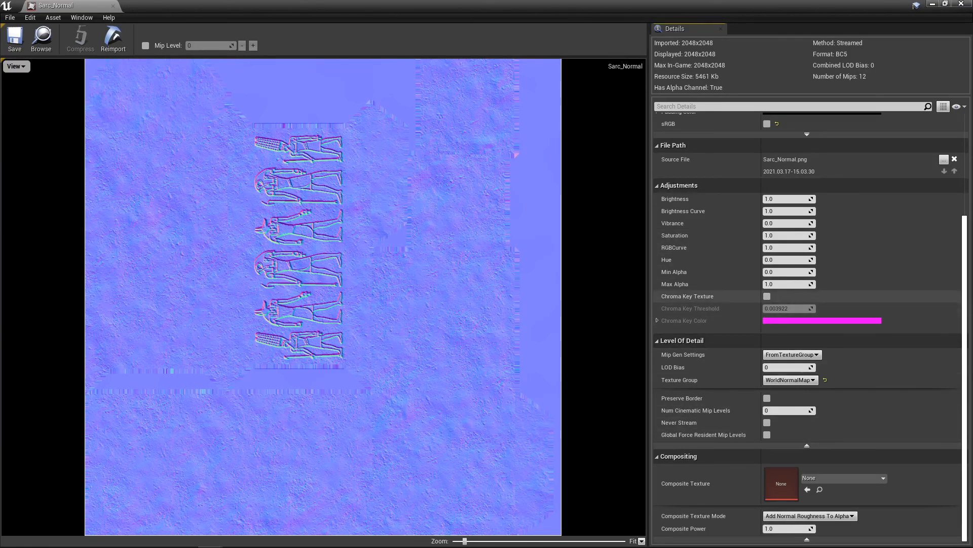
Dock the texture editor beside the level, return to the level and inspect the relief on the sarcophagus's carved side up close.
{"action": "left_click_drag", "start_coordinate": [95, 6], "coordinate": [193, 14]}
{"action": "left_click", "coordinate": [76, 14]}
{"action": "key", "text": "f"}
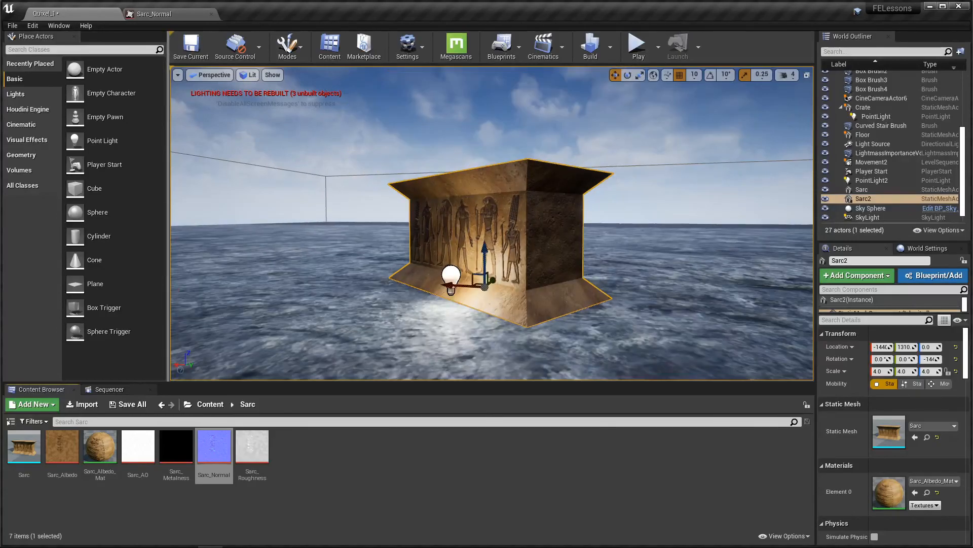
{"action": "right_click_drag", "start_coordinate": [492, 223], "coordinate": [454, 247]}
{"action": "mouse_move", "coordinate": [492, 223]}
{"action": "right_mouse_down"}
{"action": "mouse_move", "coordinate": [512, 228]}
{"action": "mouse_move", "coordinate": [482, 226]}
{"action": "mouse_move", "coordinate": [507, 228]}
{"action": "mouse_move", "coordinate": [517, 218]}
{"action": "mouse_move", "coordinate": [487, 224]}
{"action": "right_mouse_up"}
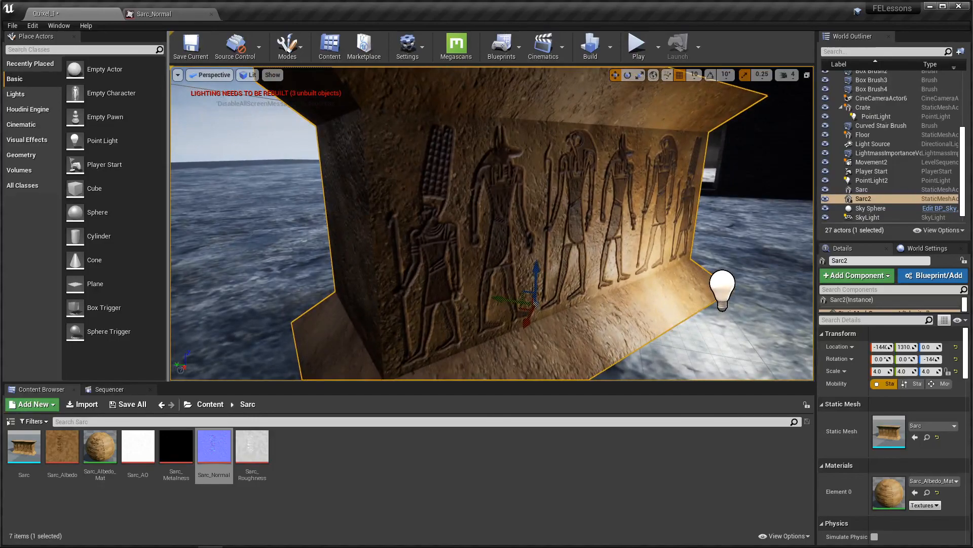